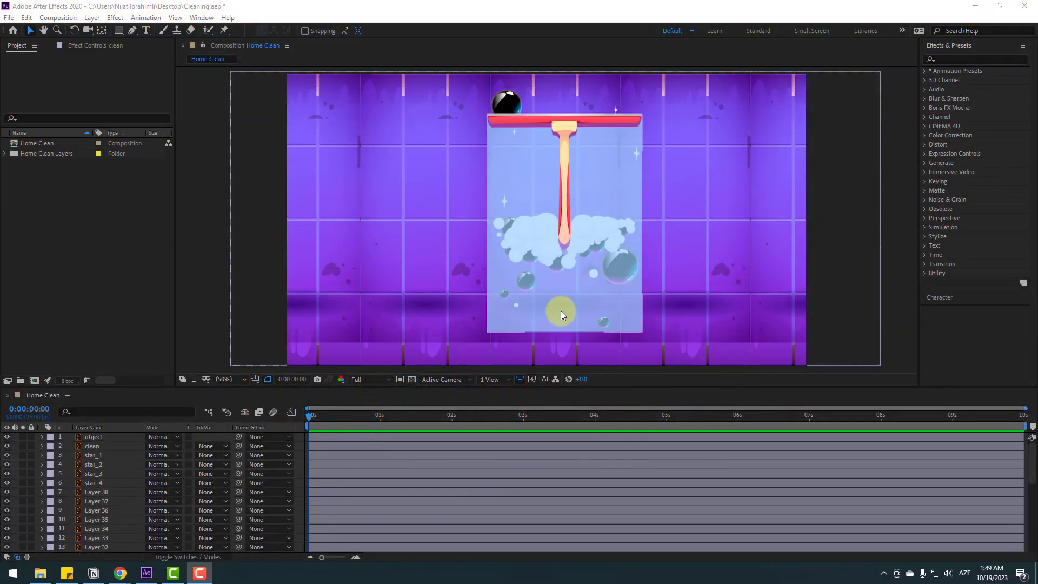
Step: Lock the BG layer in the Home Clean composition
scroll(112, 482, "down", 5)
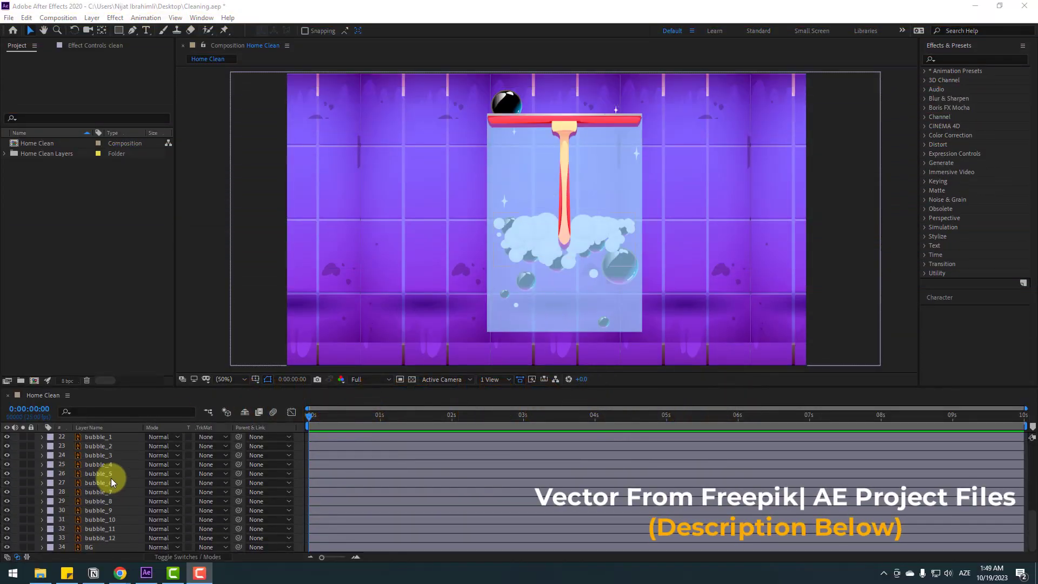
left_click(90, 547)
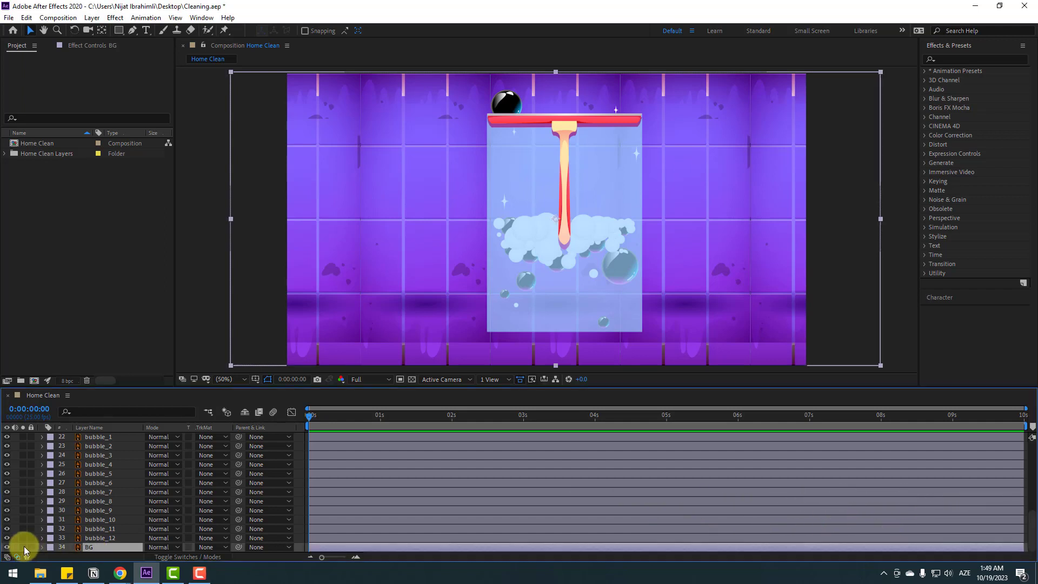
left_click(31, 547)
Step: Keyframe the object layer's Position at 0 seconds, and set its Y position to 1182.5 at 2 seconds
scroll(135, 488, "up", 5)
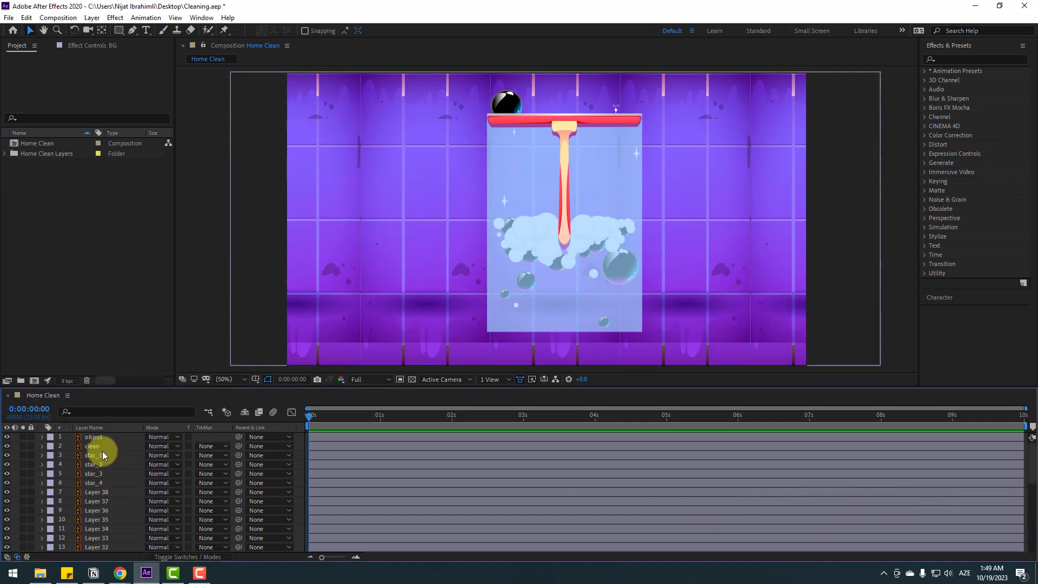
left_click(93, 438)
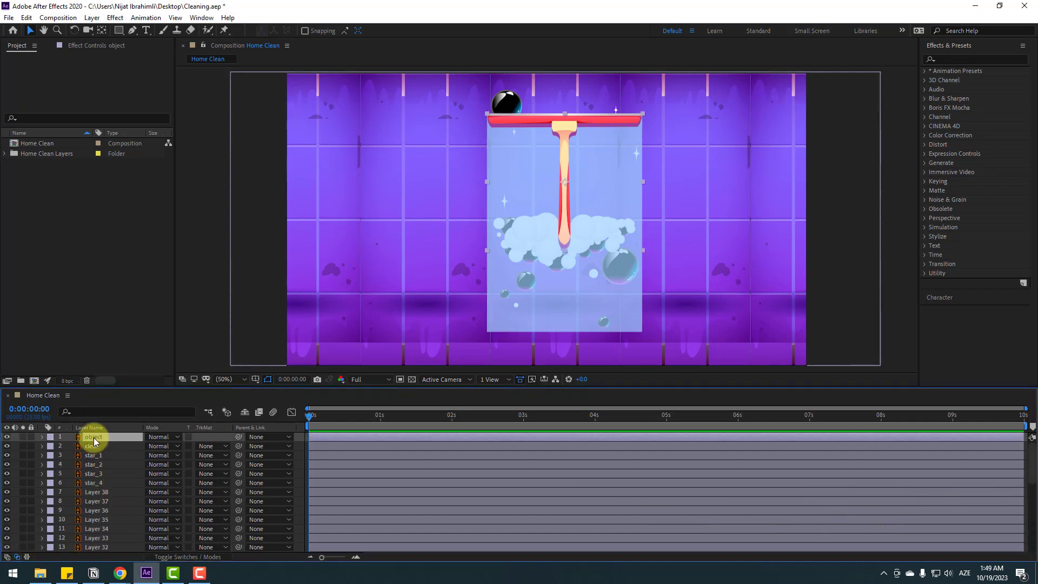
key("p")
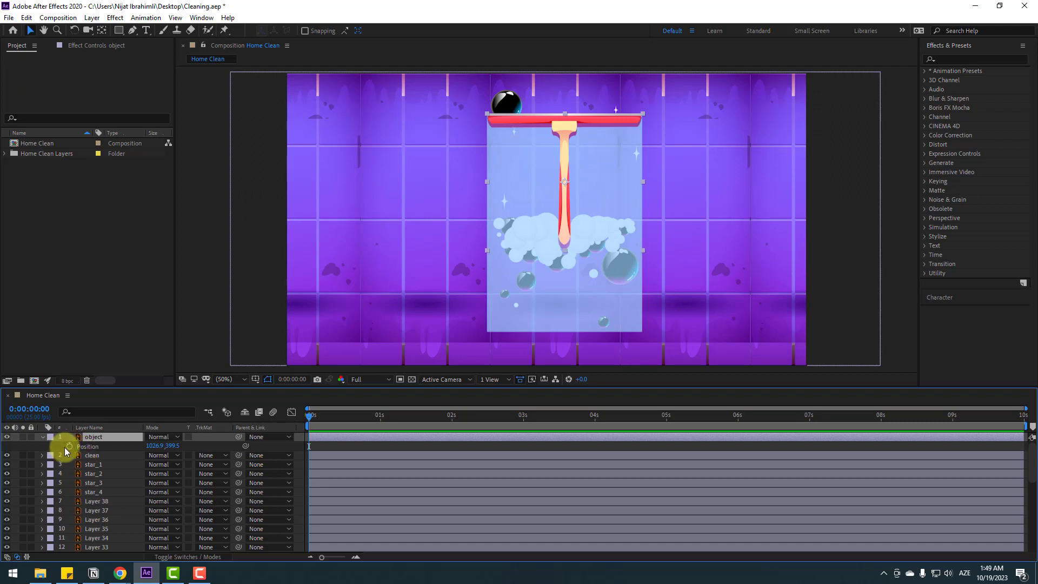
left_click(69, 446)
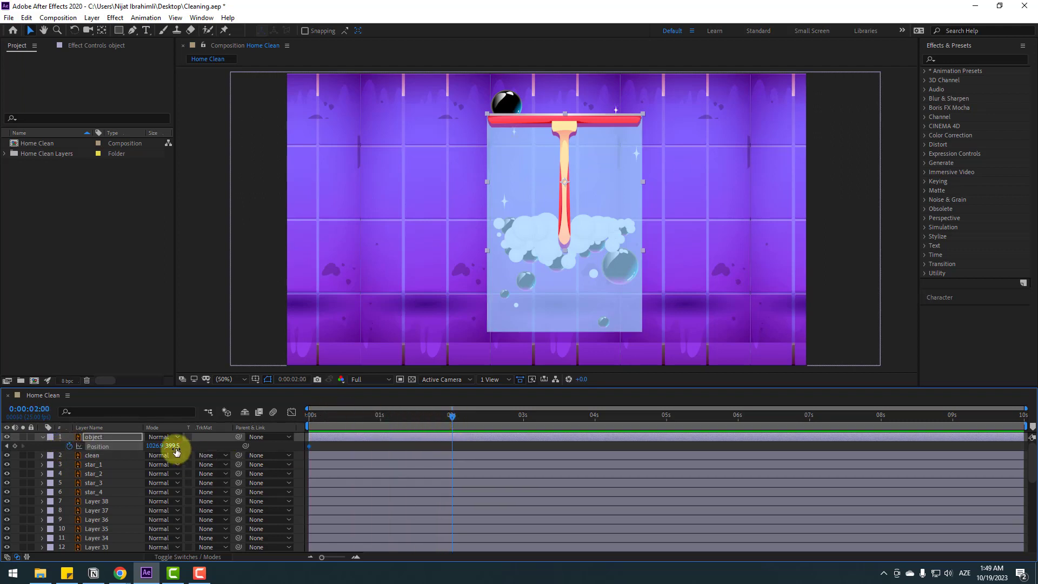
left_click_drag(184, 447, 606, 437)
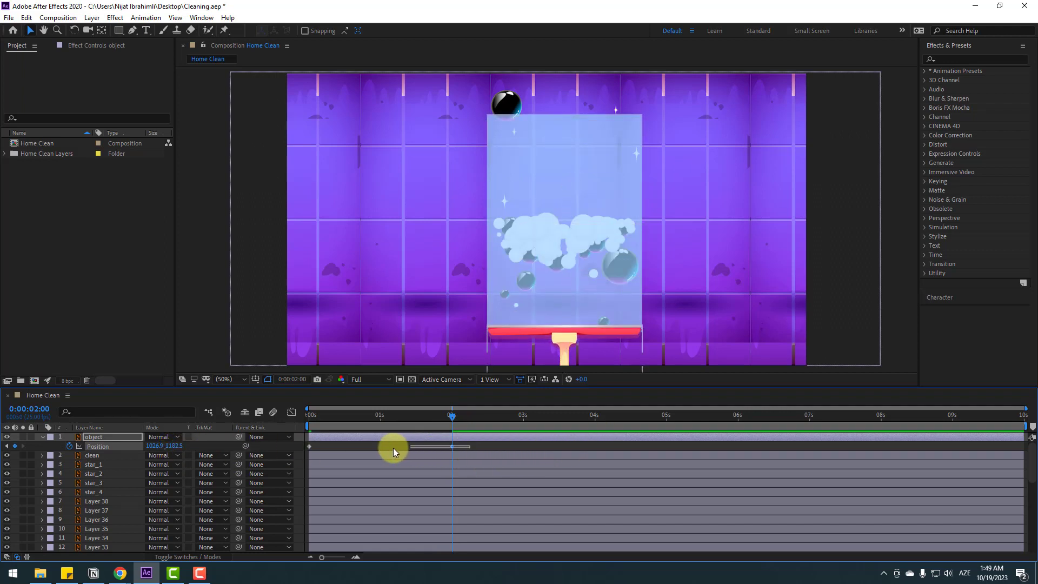
Step: Apply Easy Ease to both Position keyframes of the object layer and preview the squeegee's downward movement
left_click_drag(292, 454, 295, 453)
right_click(309, 447)
mouse_move(379, 438)
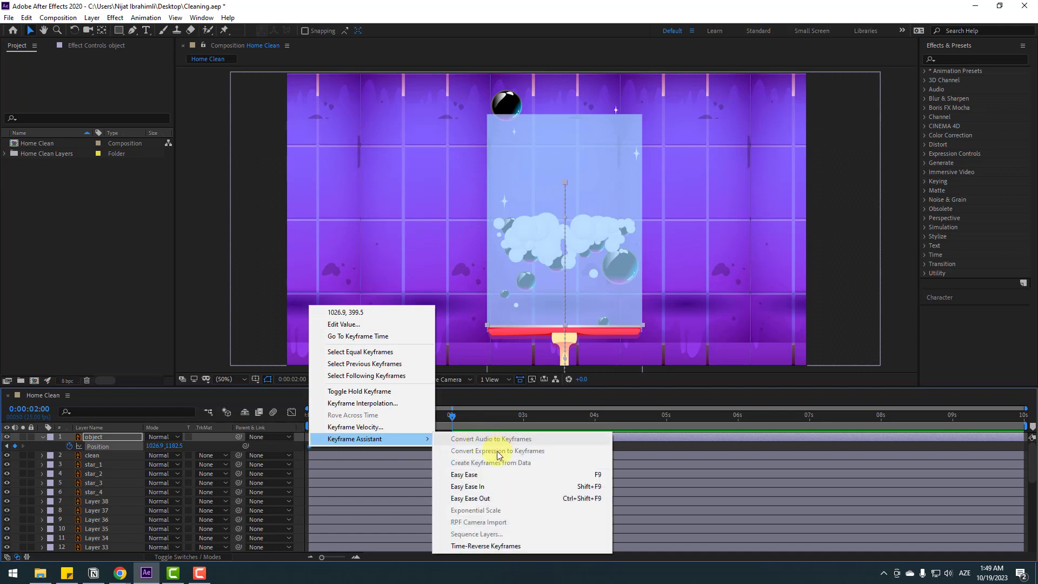
left_click(596, 474)
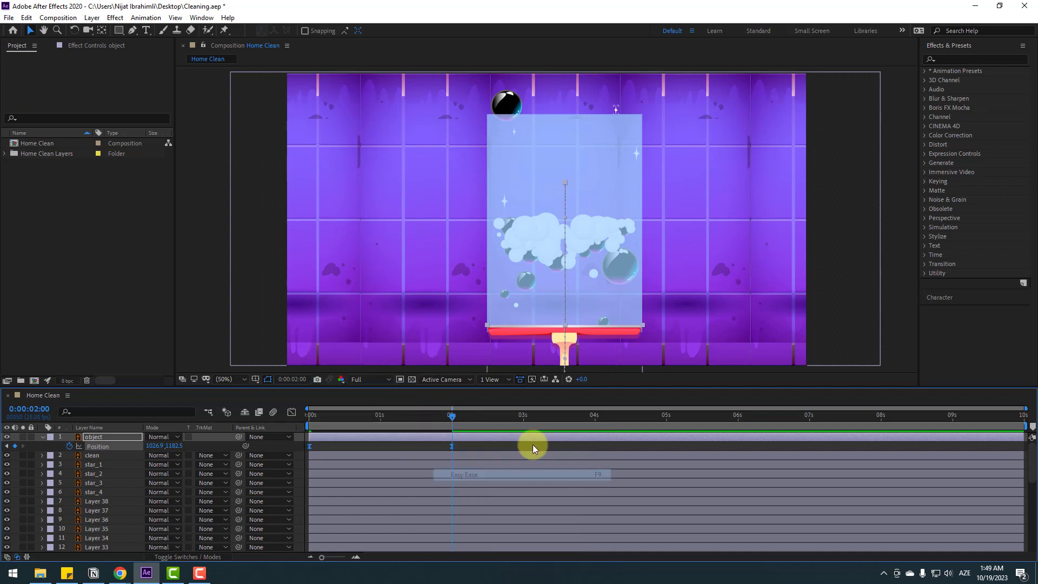
key("space")
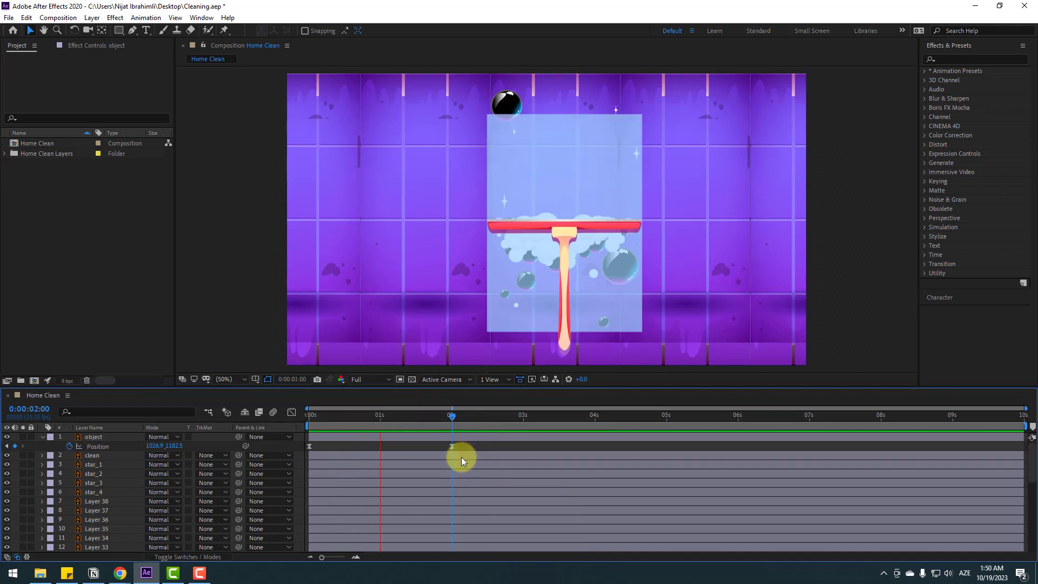
key("space")
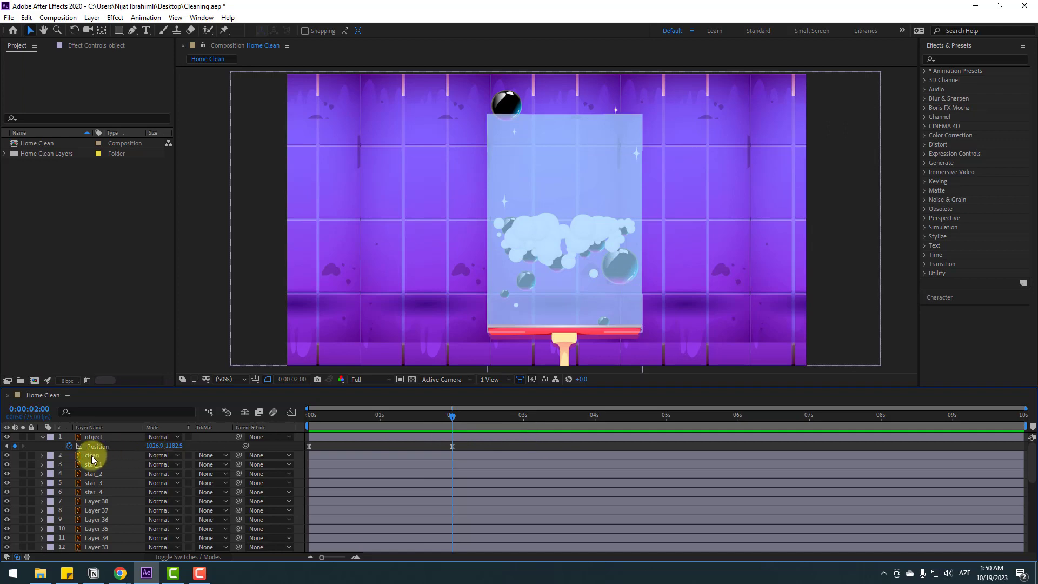
Step: Select the clean layer, open the Anchor Point Mover tool and place its window over the composition view
left_click(93, 457)
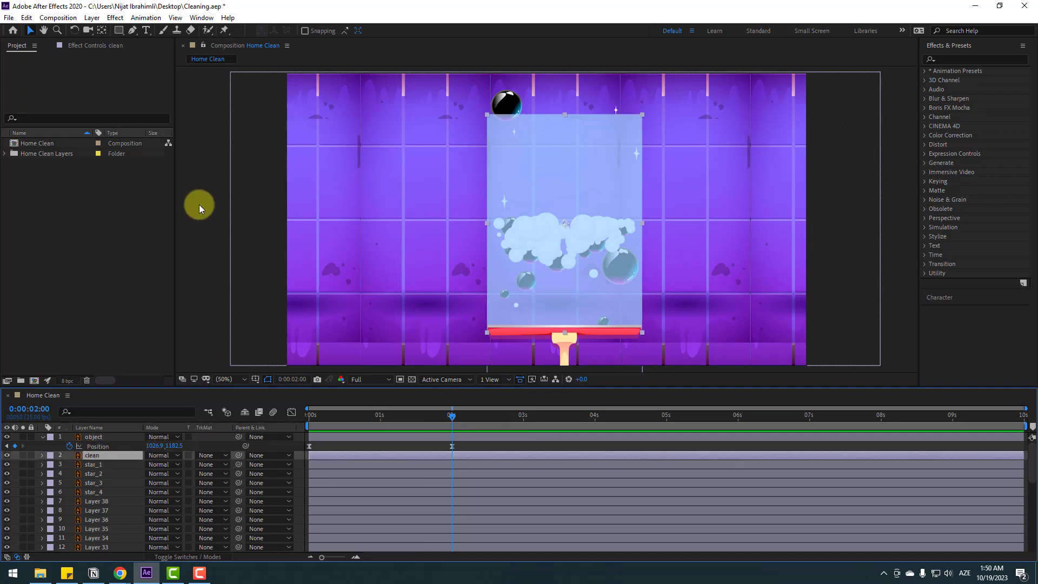
left_click(198, 19)
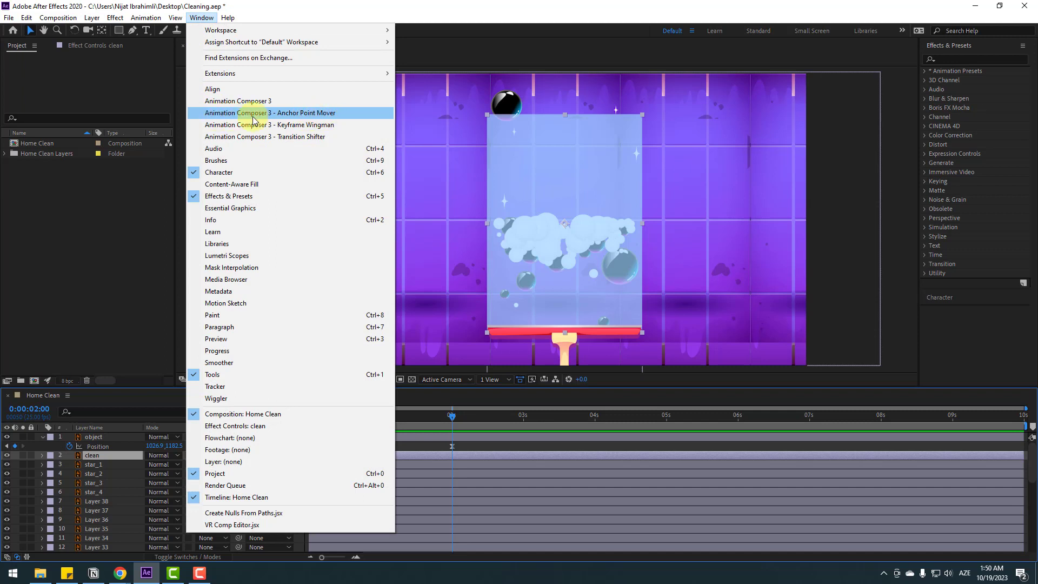
left_click(288, 112)
left_click_drag(86, 68, 750, 98)
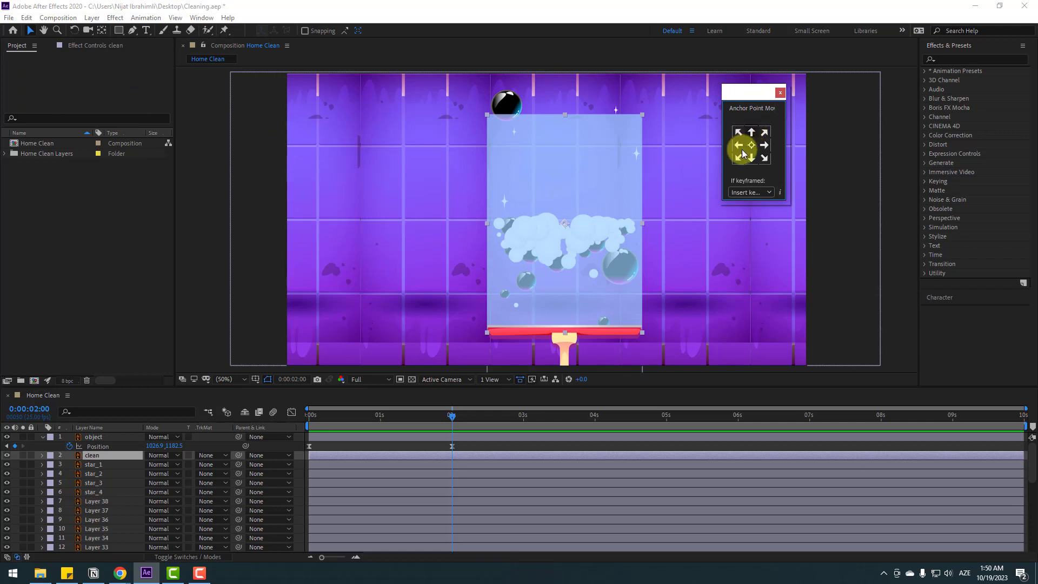
Step: Move the clean layer's anchor point by hand to its top edge with the Pan Behind tool
left_click(102, 32)
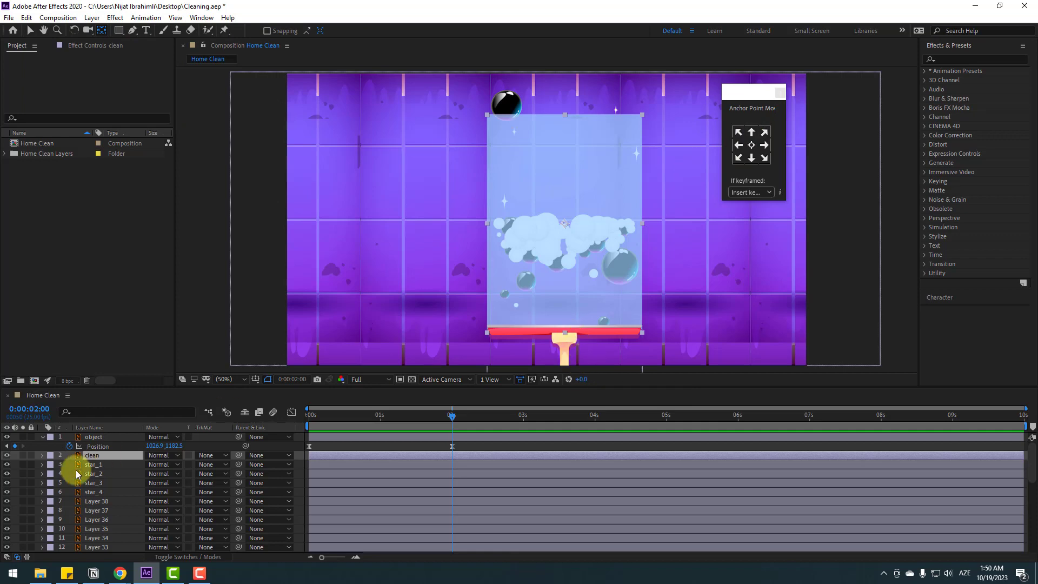
left_click(89, 461)
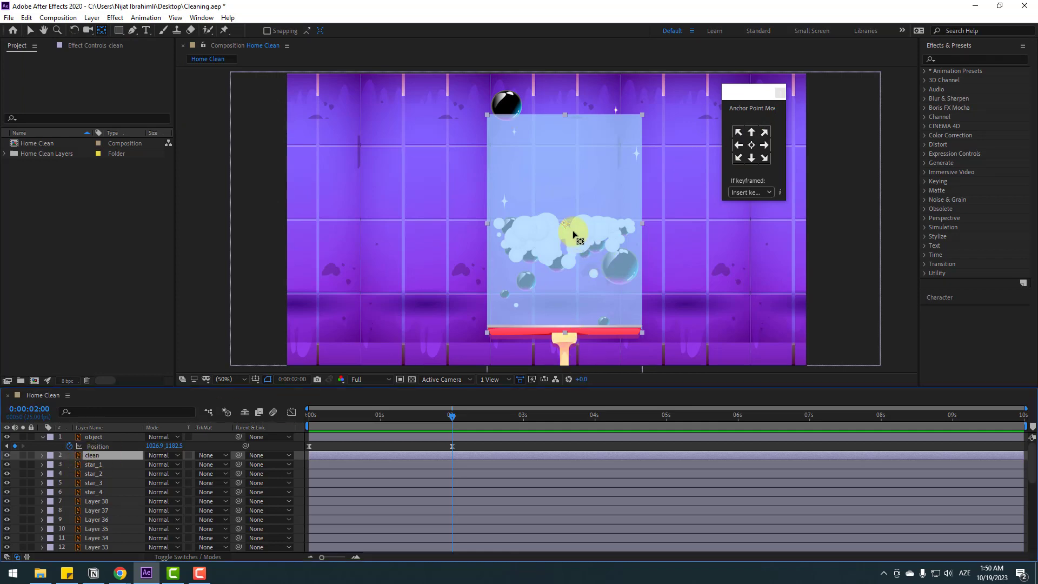
left_click_drag(565, 227, 563, 115)
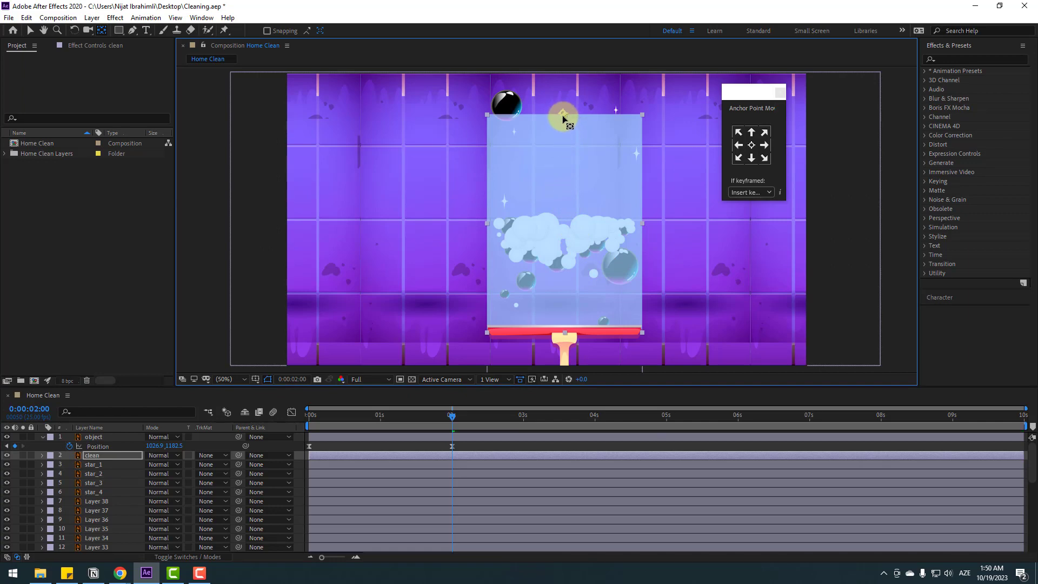
left_click(30, 30)
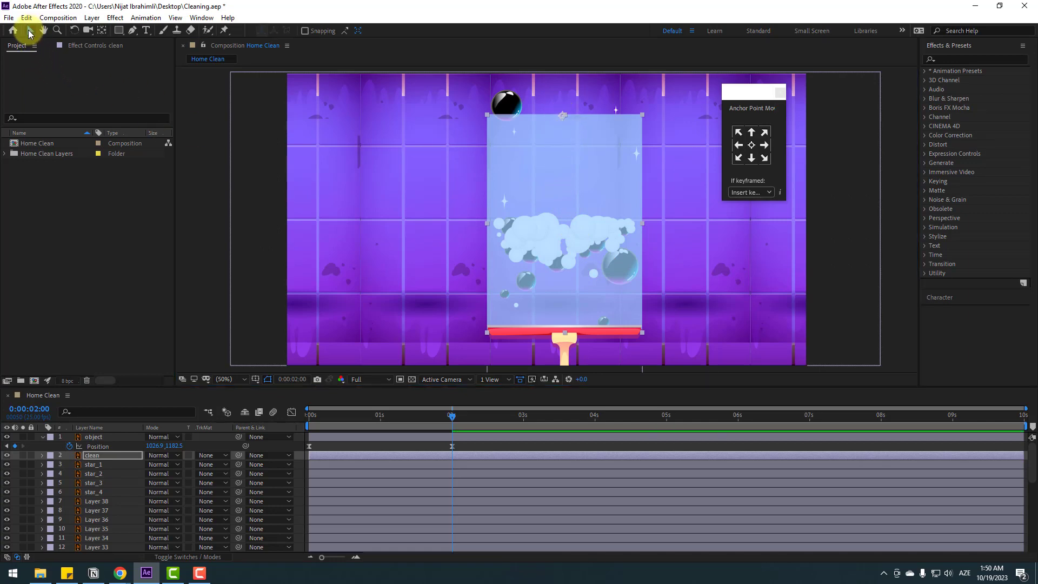
Step: Snap the clean layer's anchor point to its top centre with Anchor Point Mover and close the tool
left_click(752, 133)
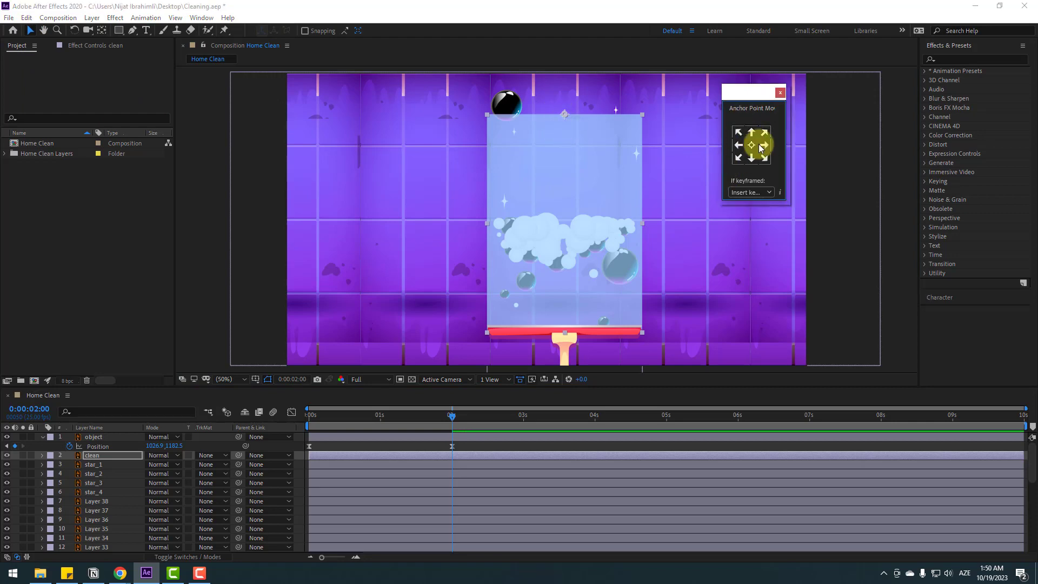
left_click(781, 93)
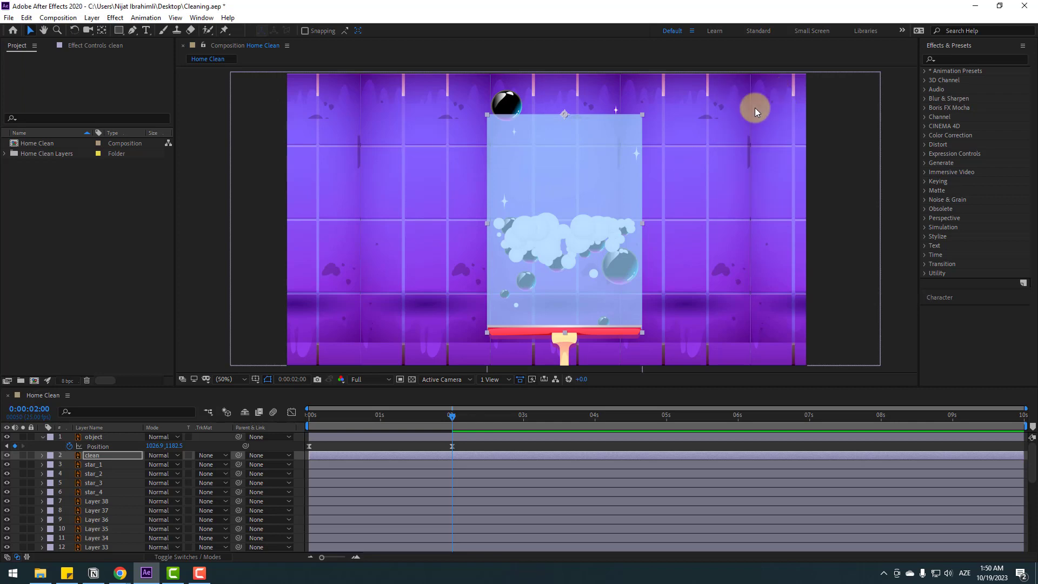
Step: Keyframe the clean layer's Scale at 2 seconds, and set its vertical scale to 0% at 0 seconds
left_click(91, 458)
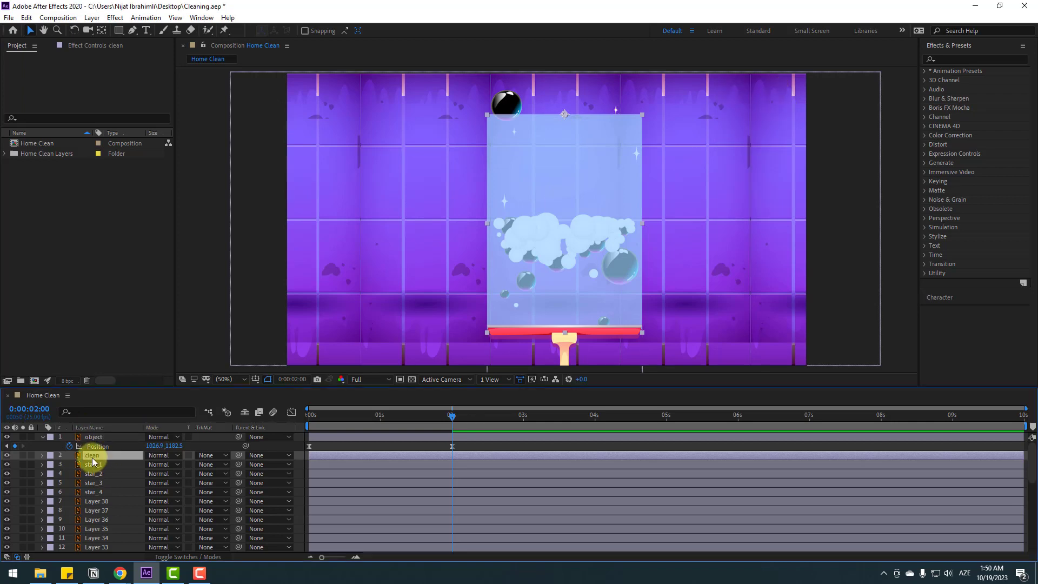
key("s")
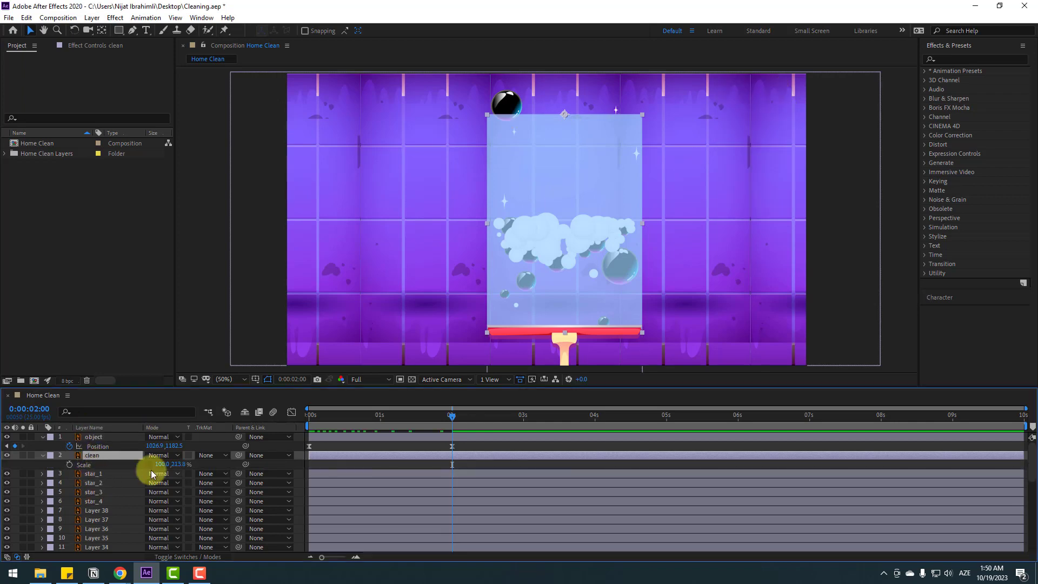
left_click(69, 465)
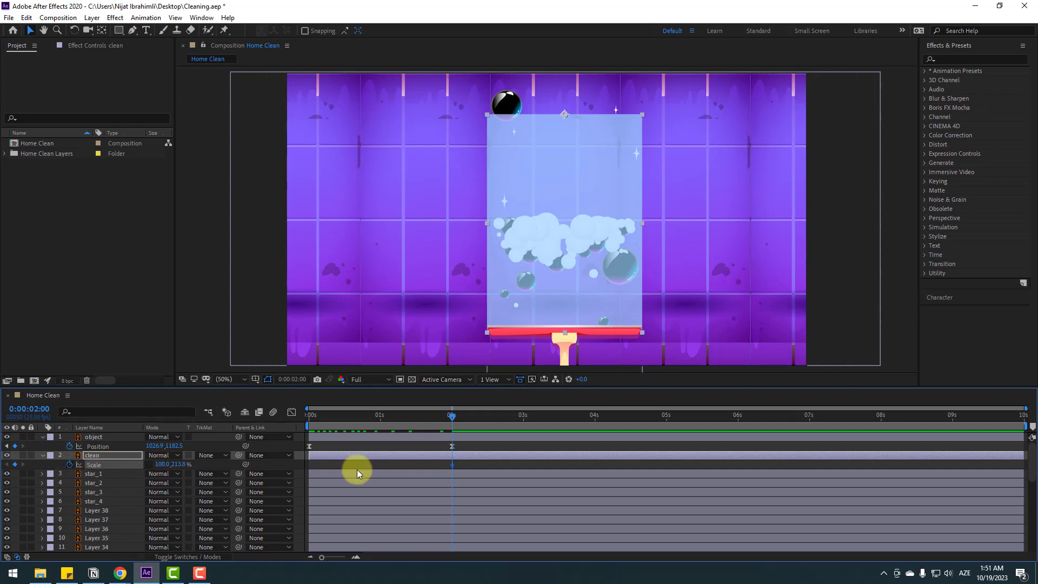
left_click_drag(396, 415, 264, 417)
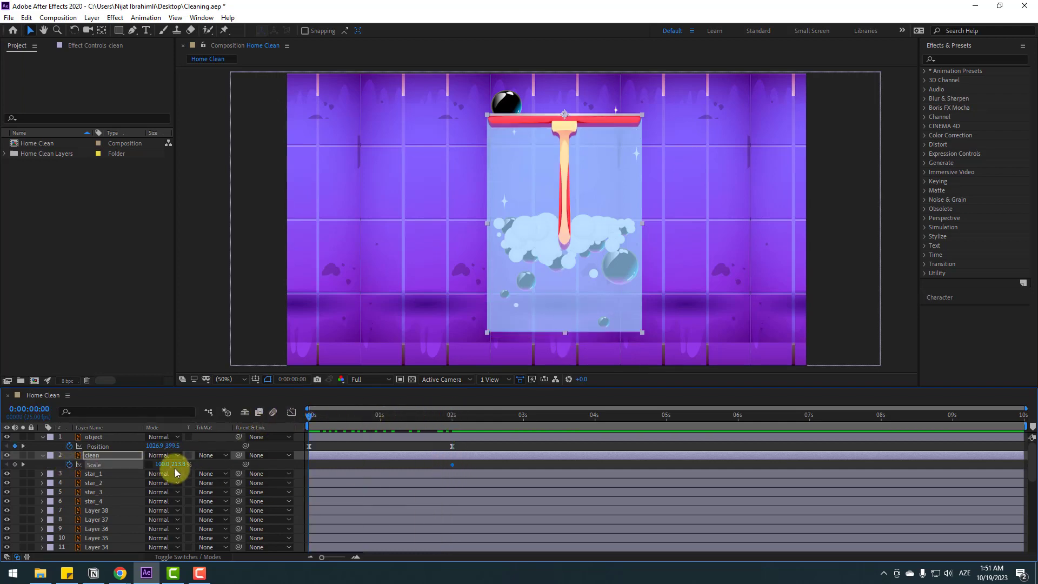
type("0")
key("Return")
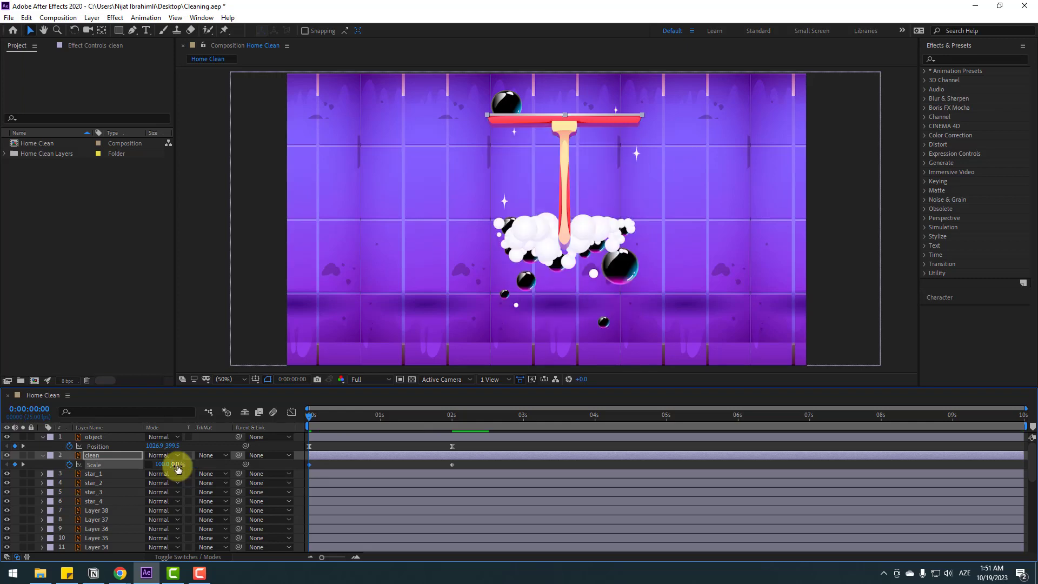
Step: Apply Easy Ease to both Scale keyframes of the clean layer and preview the wipe animation
right_click(310, 464)
mouse_move(378, 456)
left_click(502, 492)
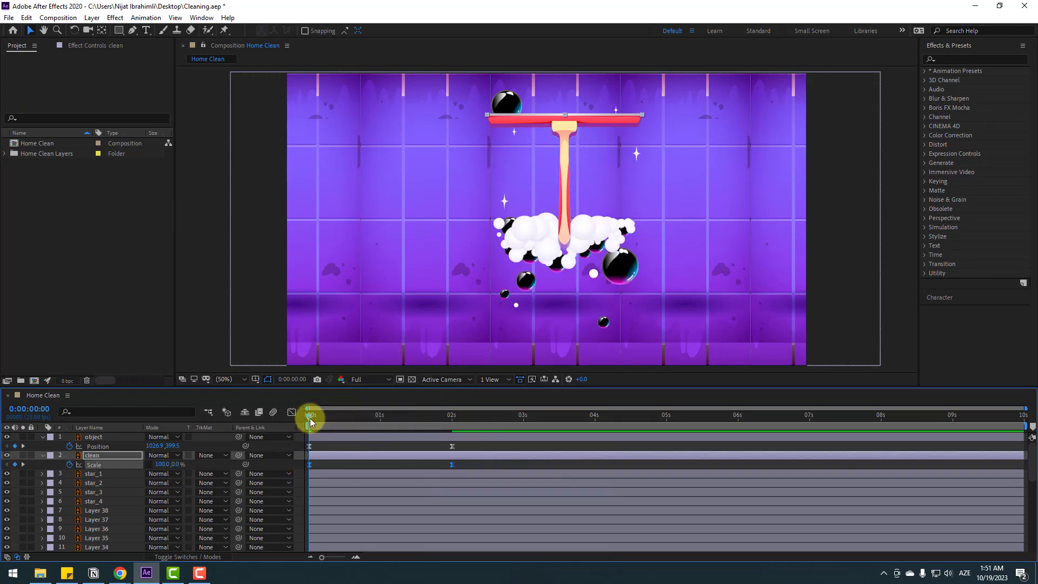
left_click_drag(310, 417, 232, 426)
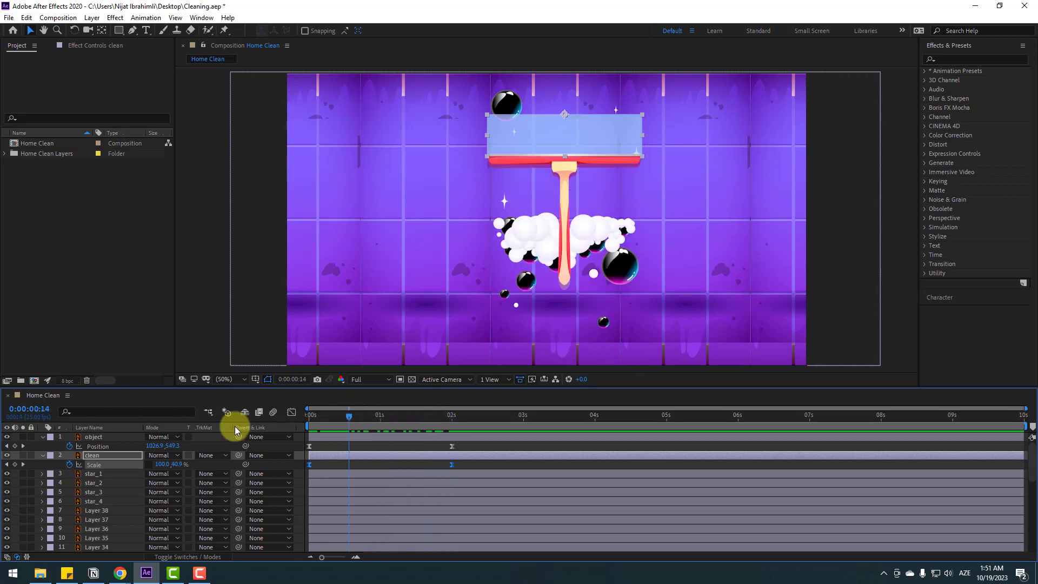
left_click(505, 452)
key("space")
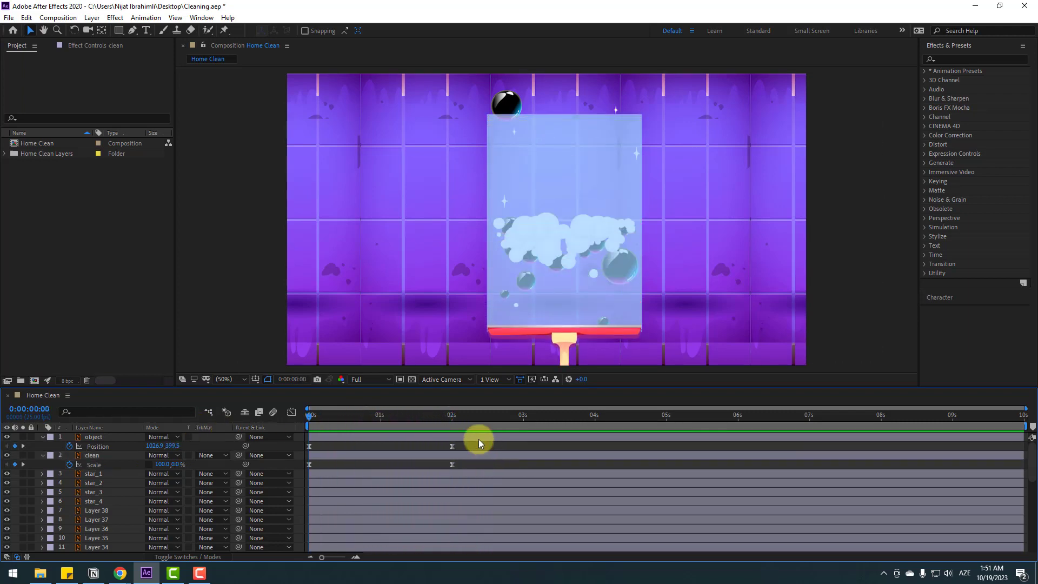
key("space")
left_click_drag(448, 417, 312, 420)
Step: Collapse the object and clean layers' properties and set the bubble_11 layer's blending mode to Add
left_click(42, 437)
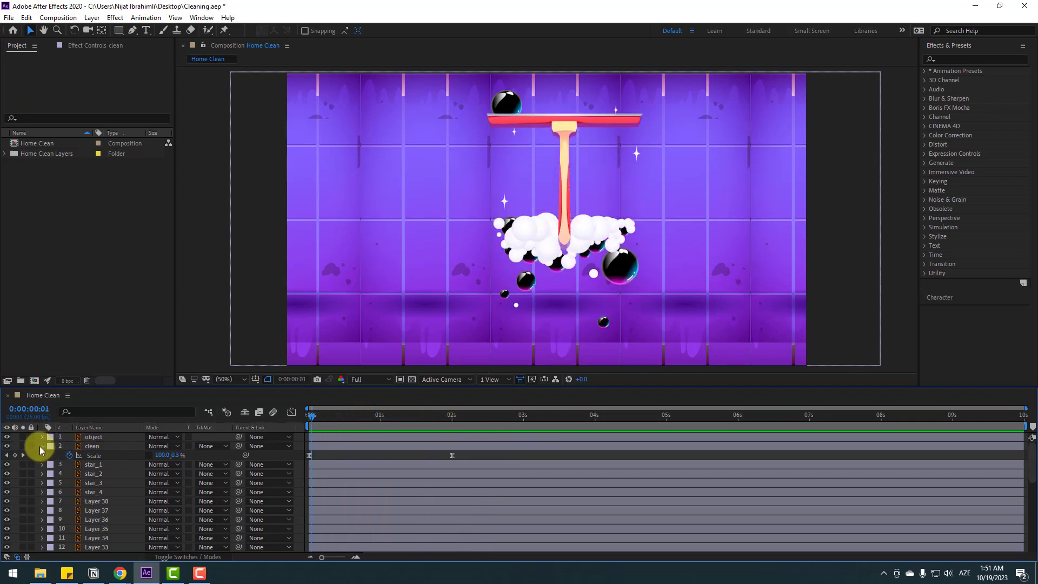
left_click(42, 446)
left_click(509, 105)
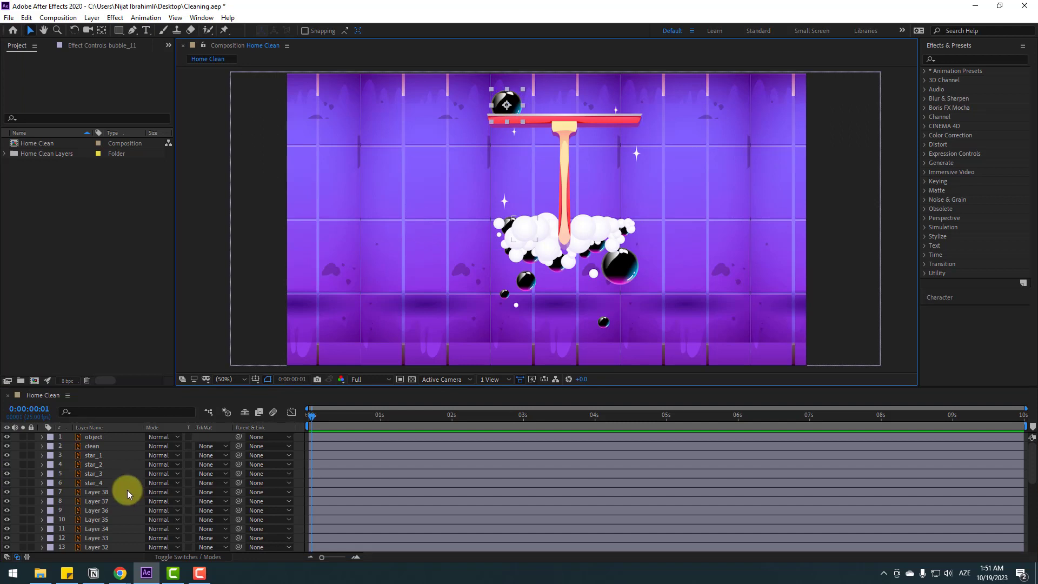
scroll(127, 490, "down", 7)
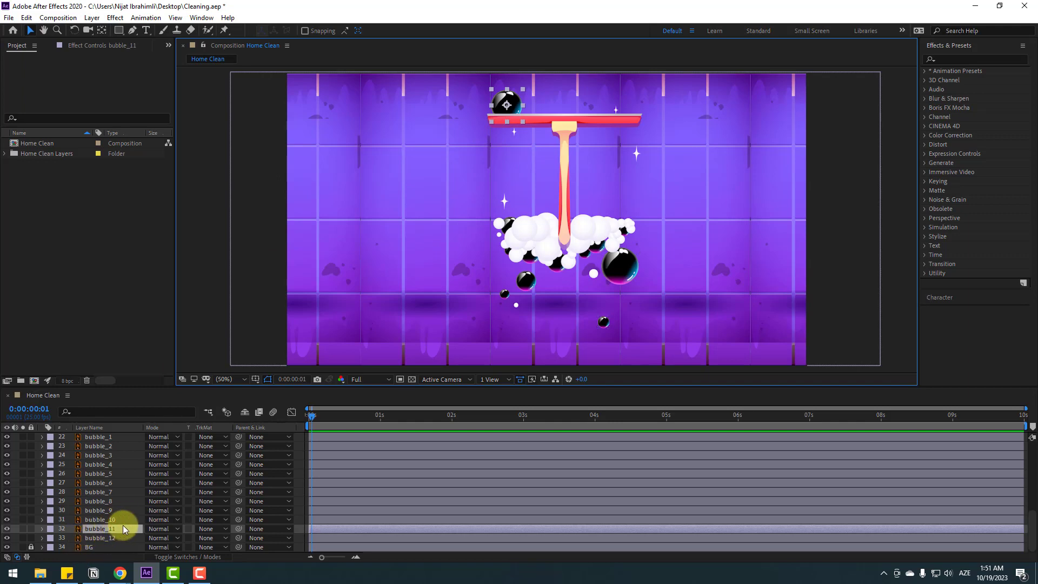
left_click(156, 529)
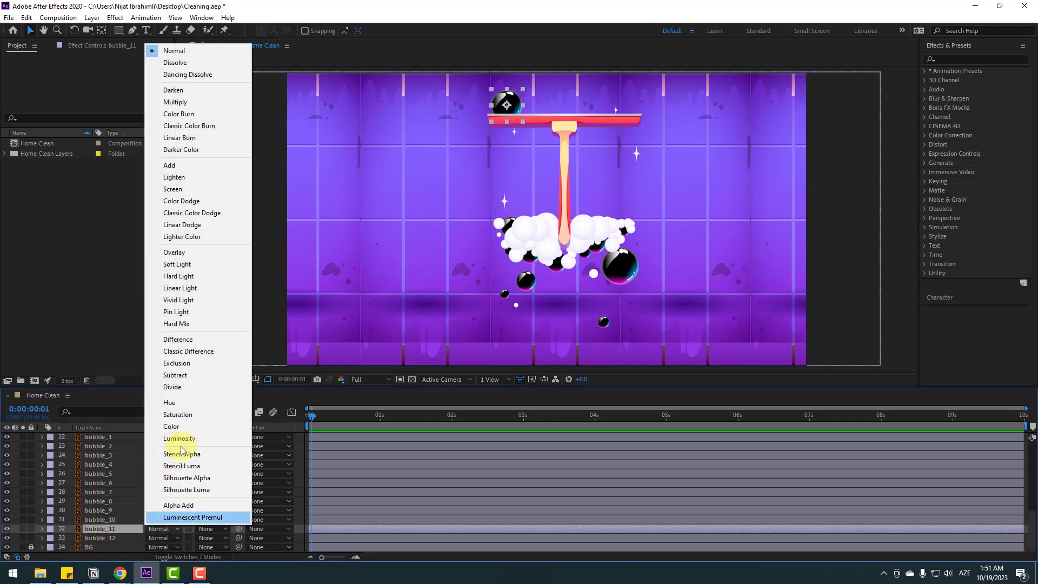
left_click(176, 166)
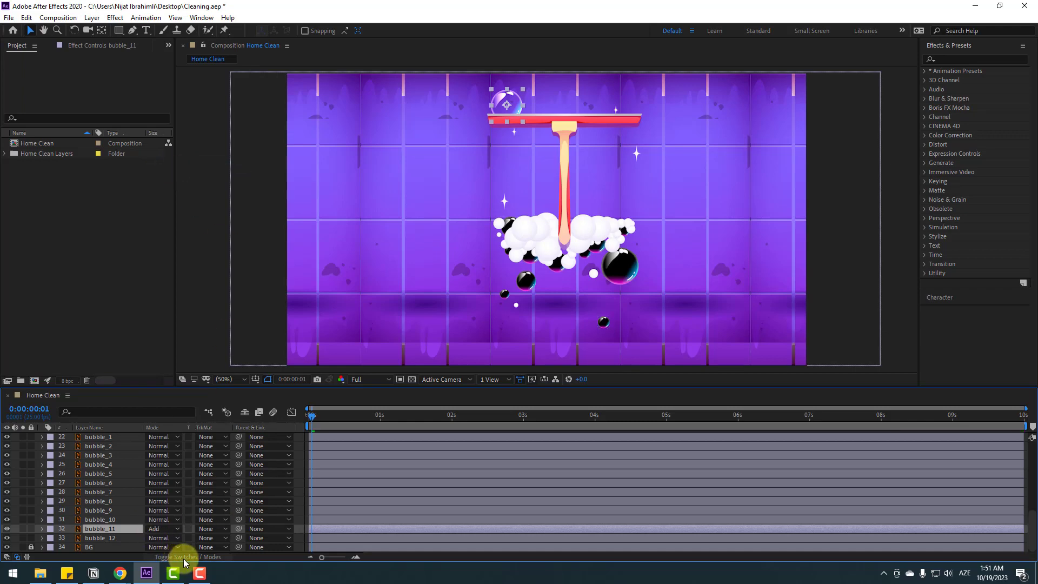
Step: Set the blending mode of all remaining bubble layers, bubble_1 through bubble_12, to Add
left_click(109, 538)
scroll(106, 508, "up", 2)
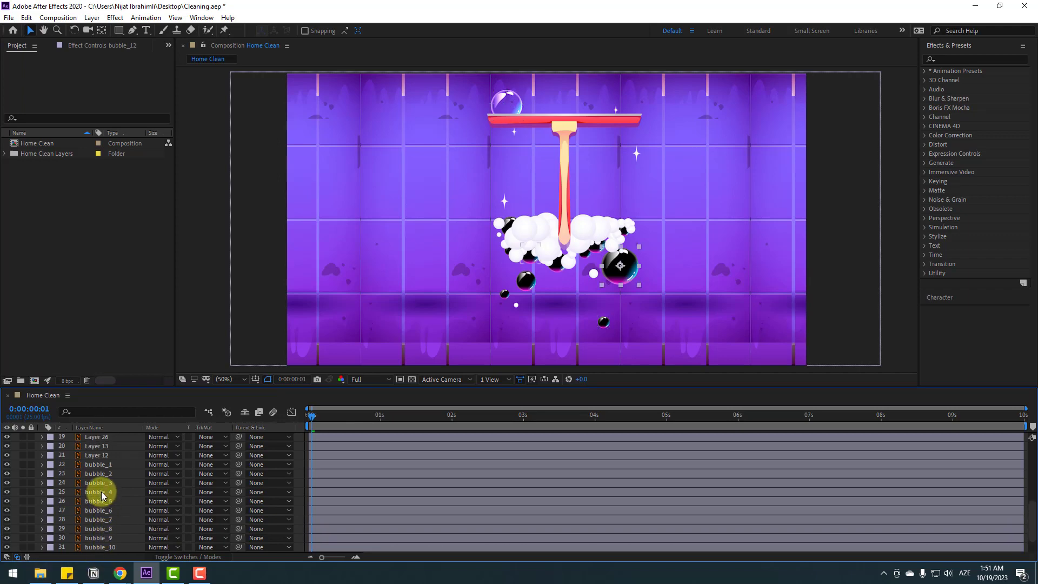
left_click(103, 492, "shift")
left_click(160, 495)
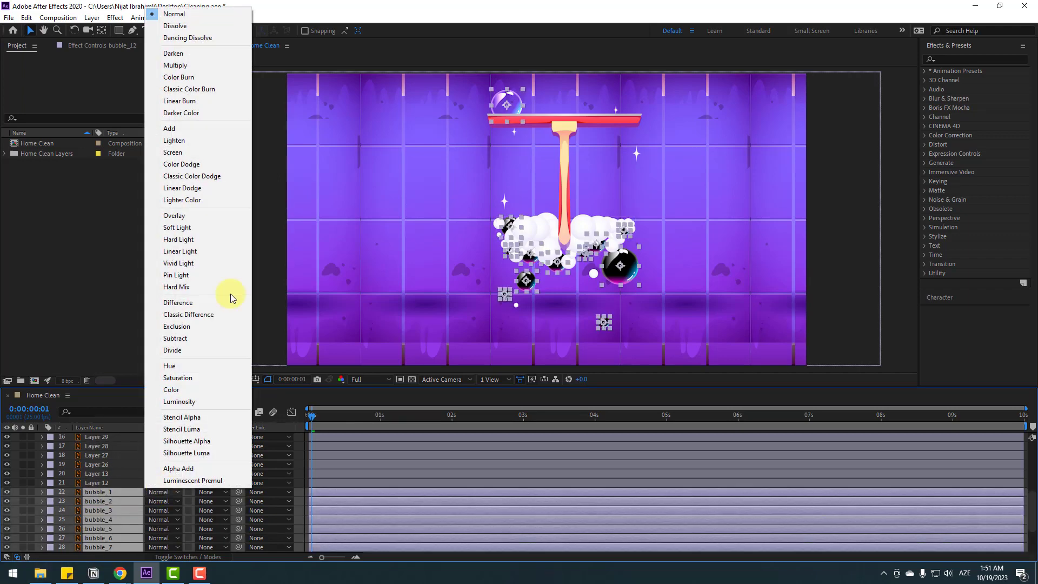
left_click(171, 130)
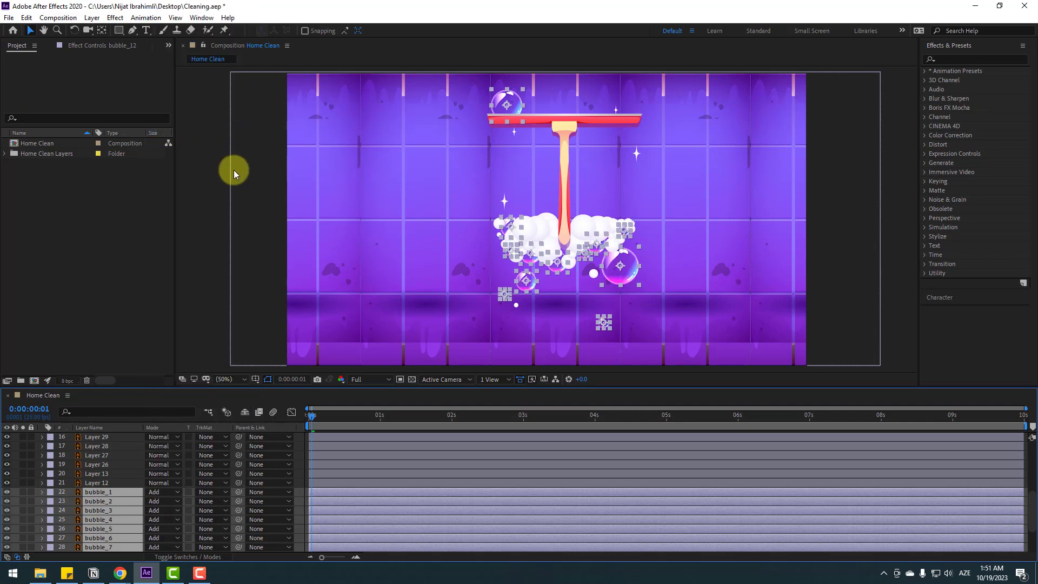
left_click(894, 225)
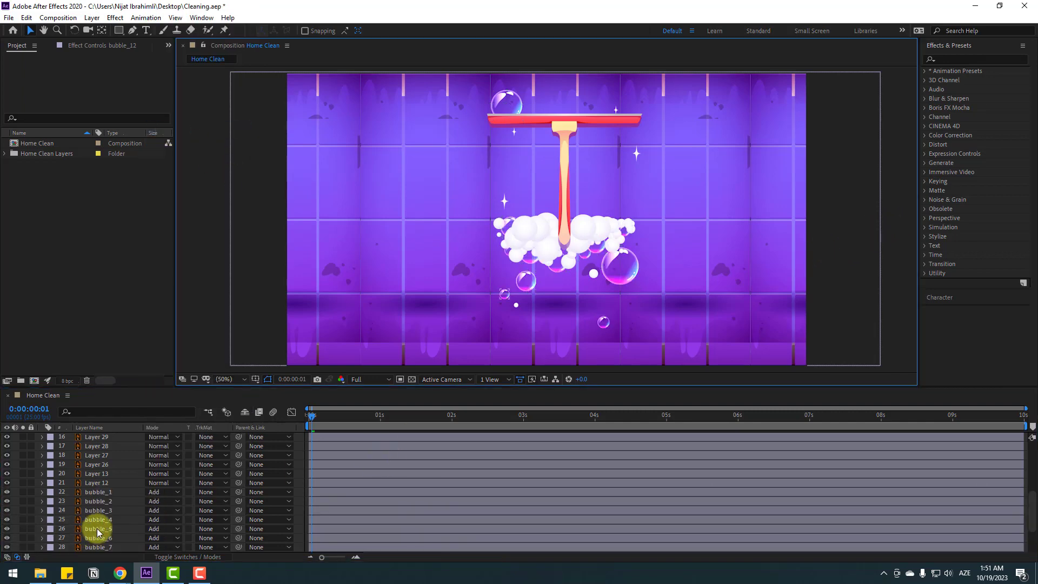
Step: Move the clean layer beneath bubble_12, just above BG in the layer stack, and lock it
left_click(104, 492)
scroll(108, 508, "down", 2)
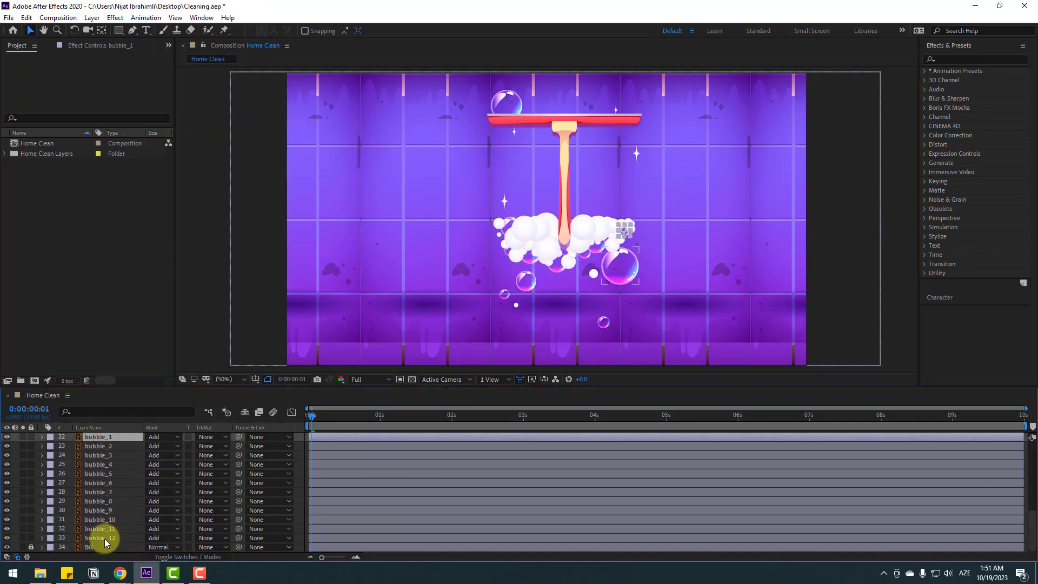
left_click(102, 537, "shift")
left_click_drag(335, 418, 464, 417)
scroll(146, 471, "up", 3)
scroll(141, 476, "up", 4)
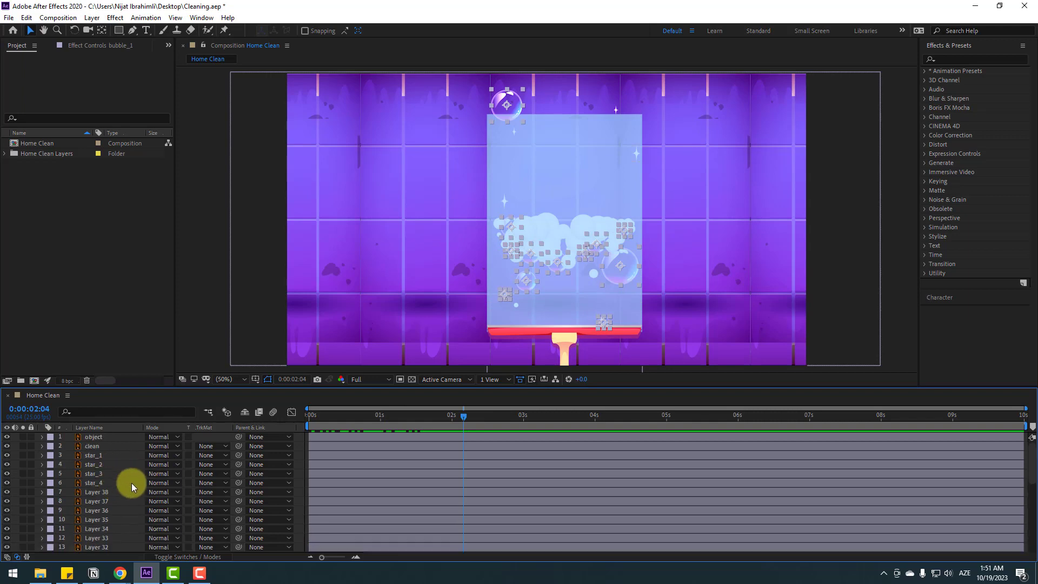
left_click(121, 447)
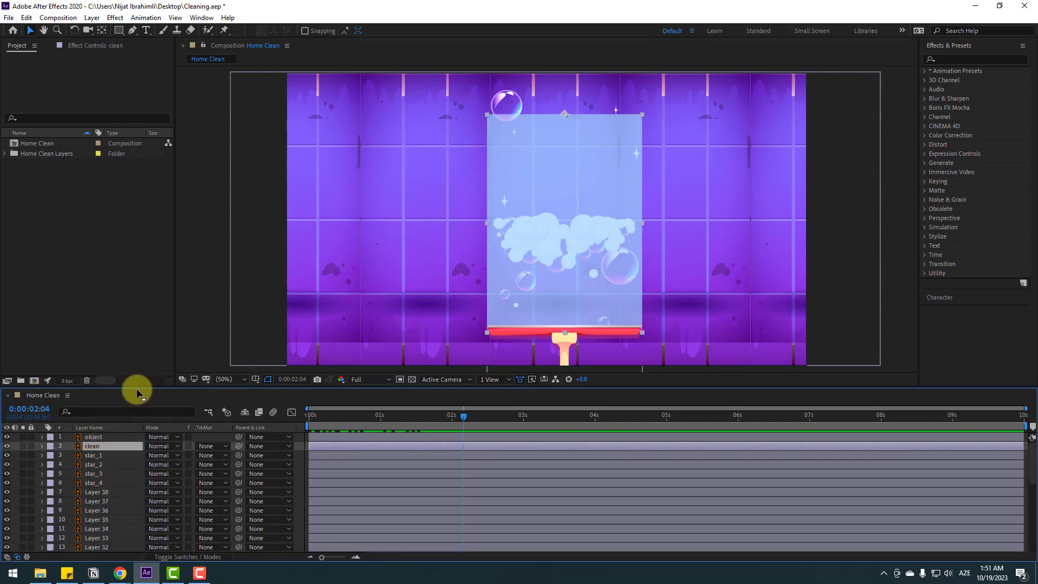
left_click_drag(139, 388, 163, 231)
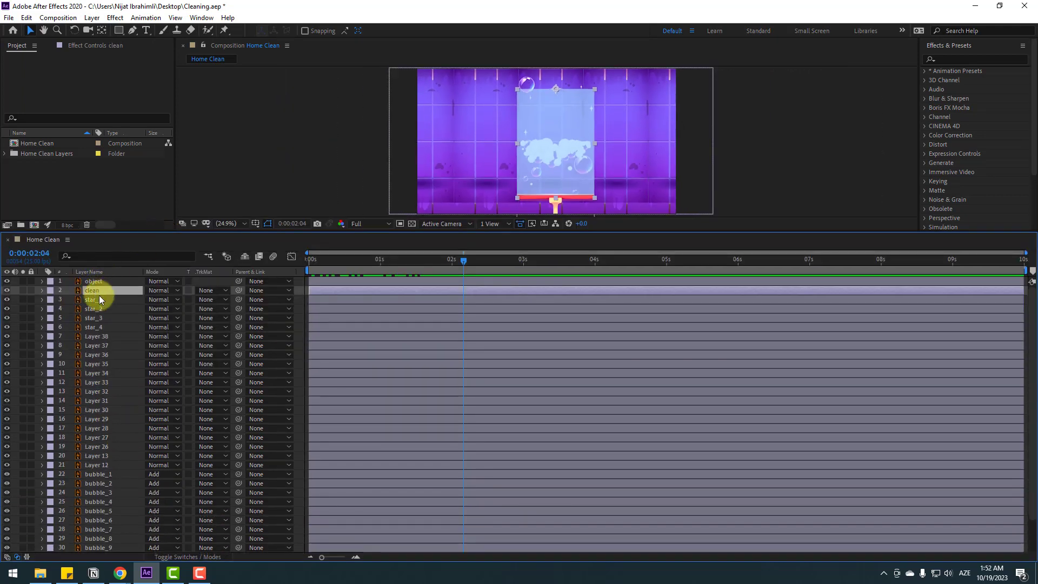
left_click_drag(99, 298, 113, 540)
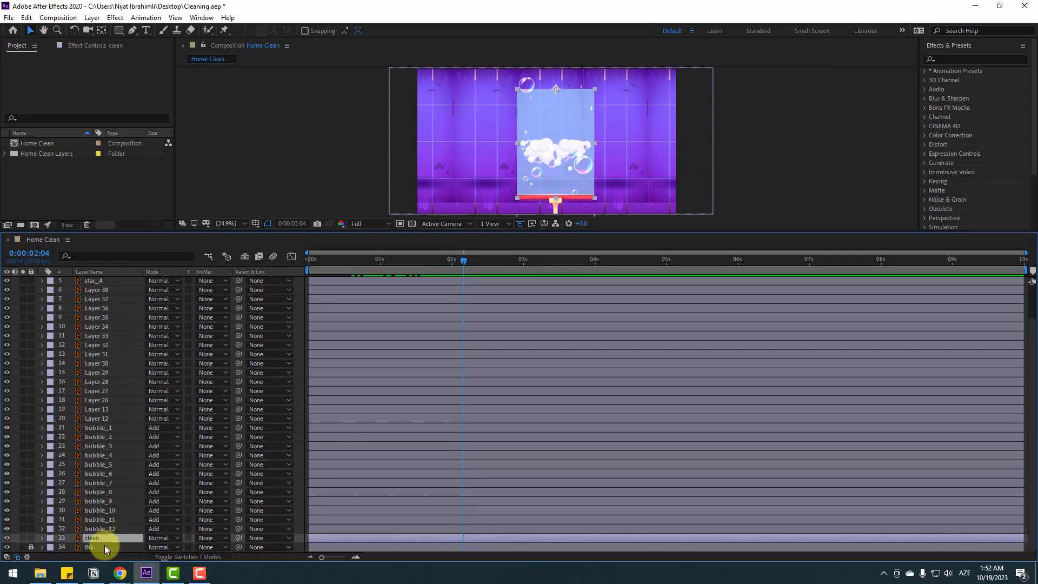
left_click(31, 538)
left_click_drag(317, 231, 401, 433)
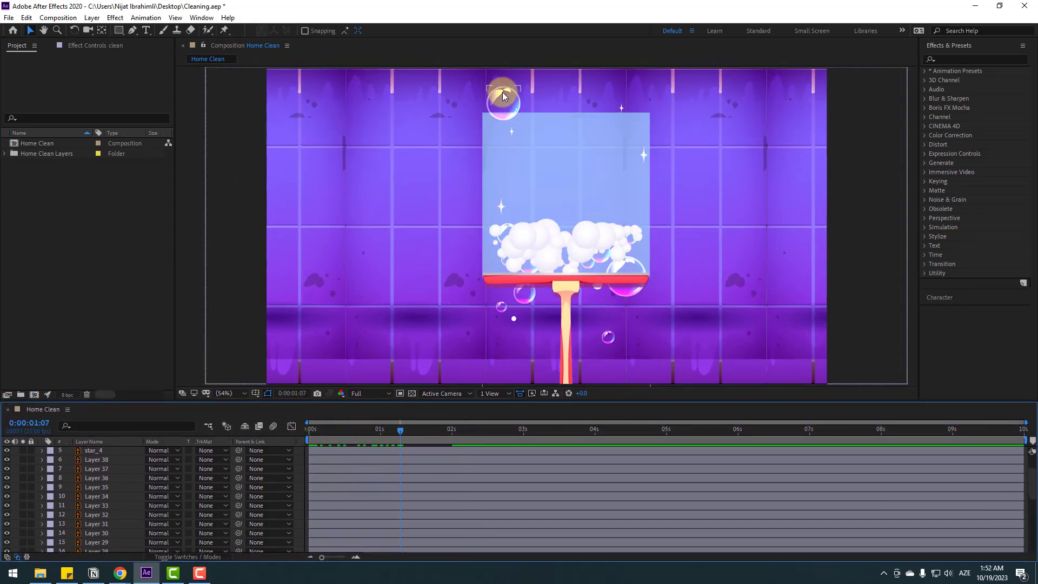
Step: Move bubble_11 down to the foam's lower edge at 0 seconds and keyframe its Position there at about 930.5, 713.5
left_click(503, 96)
scroll(377, 473, "down", 6)
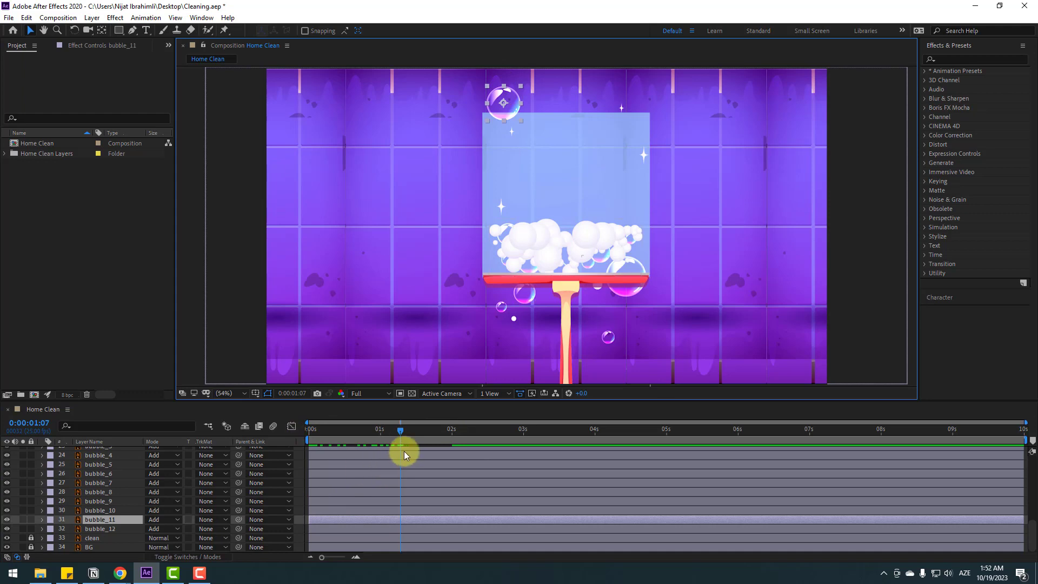
left_click_drag(385, 433, 300, 431)
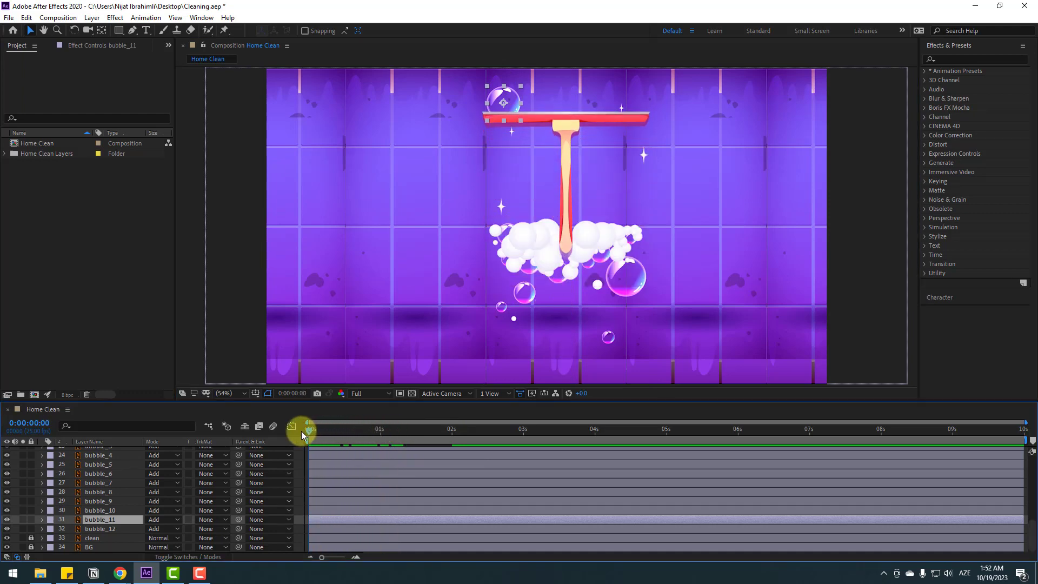
left_click_drag(500, 102, 542, 281)
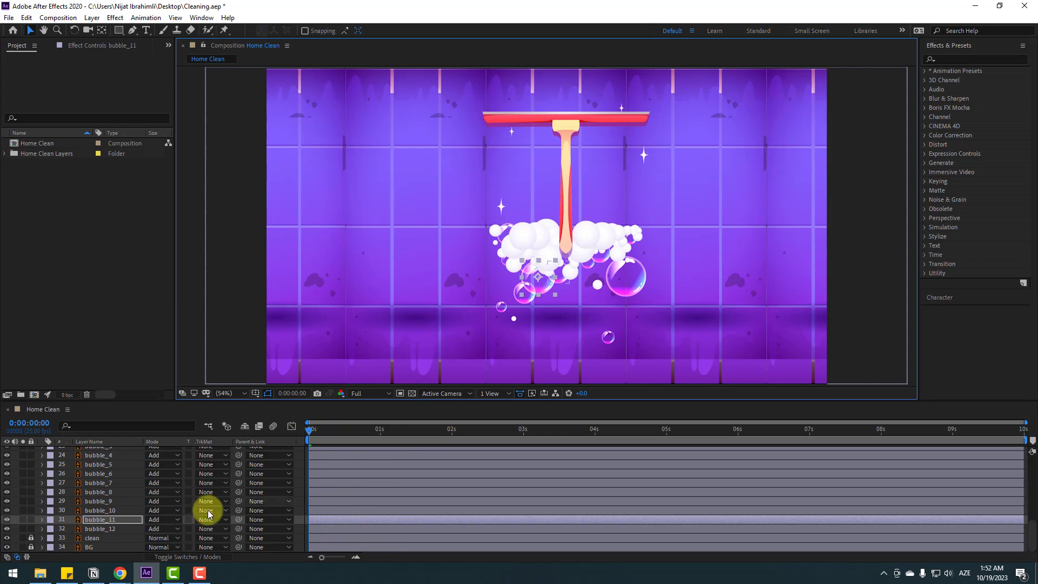
key("p")
left_click(70, 529)
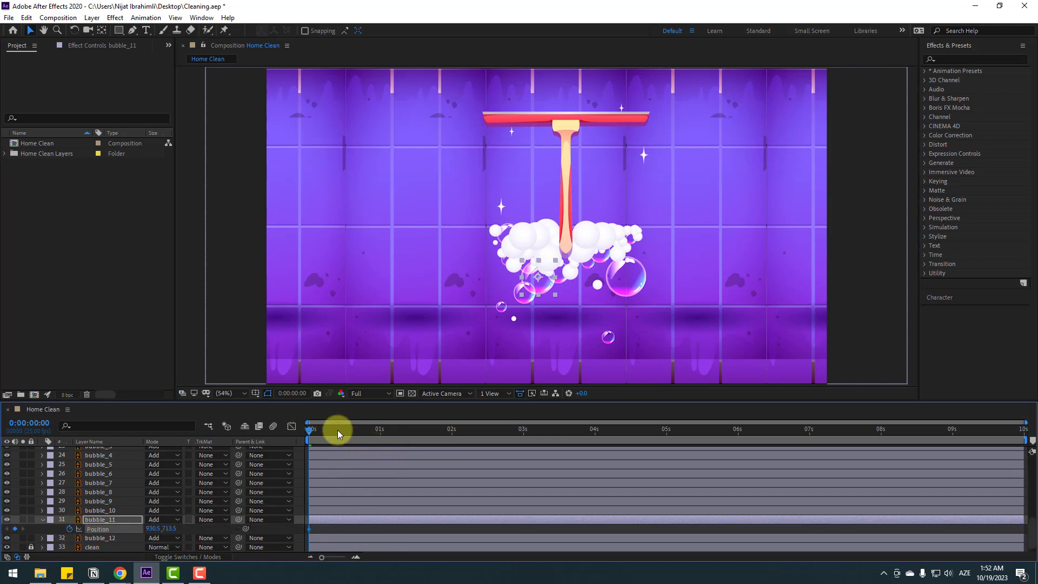
Step: Keyframe bubble_11 near the wall's upper left at 0:00:03:24, and curve its path with Position keyframes at 0:00:02:10 and 0:00:01:02
left_click_drag(547, 433, 586, 433)
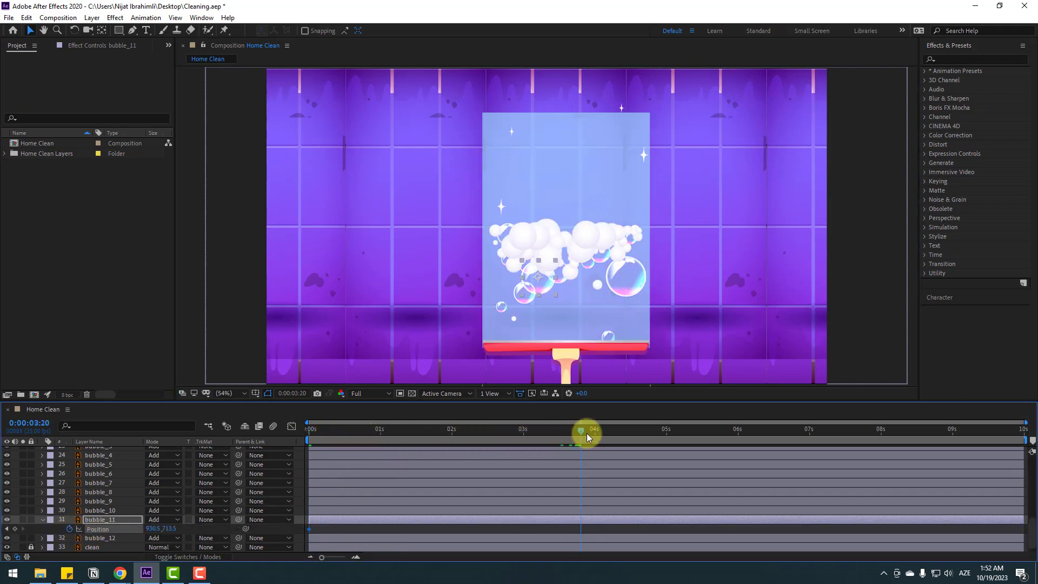
left_click_drag(543, 283, 448, 100)
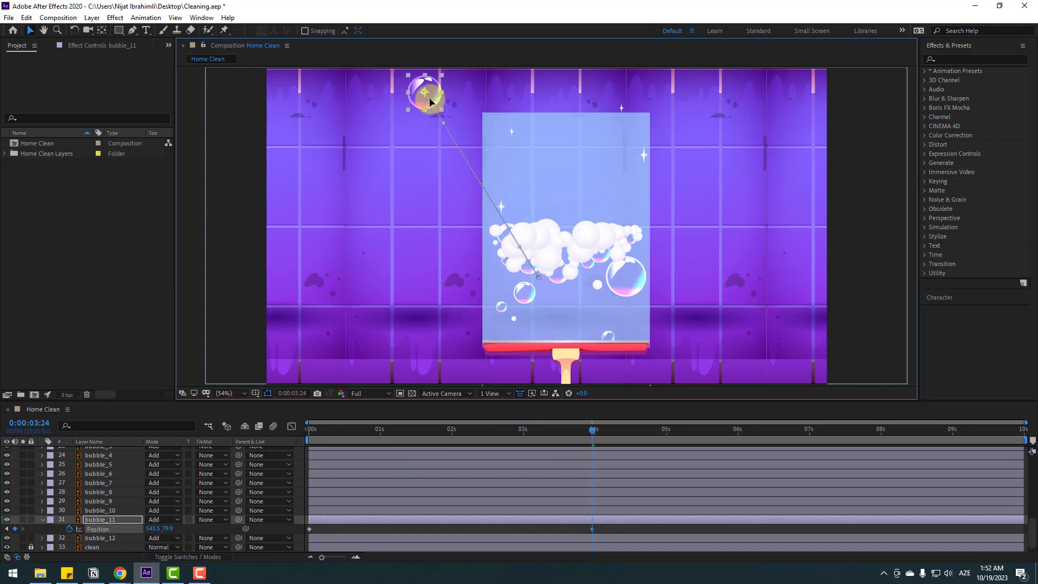
left_click_drag(567, 435, 480, 436)
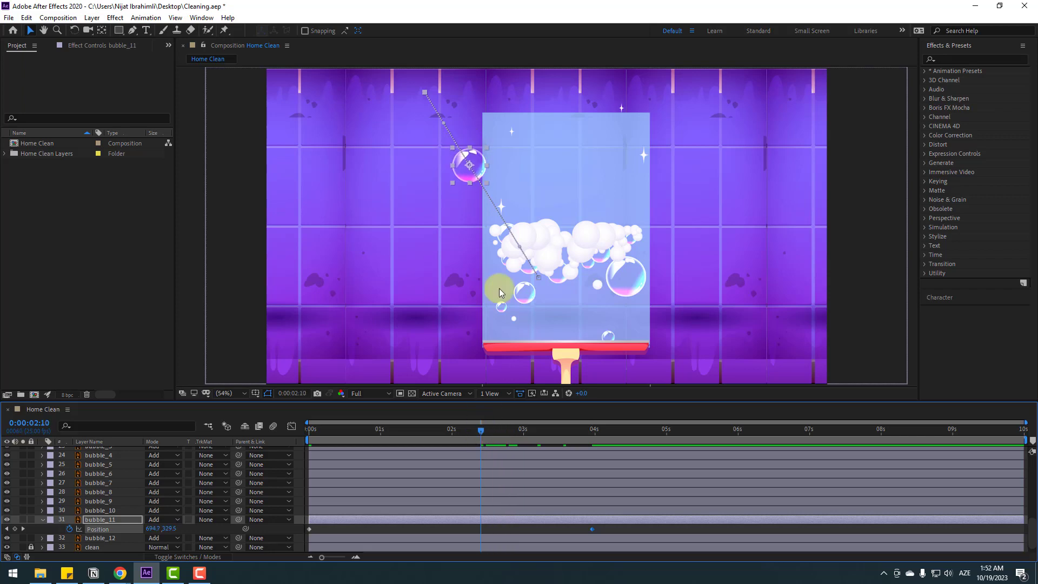
left_click_drag(480, 178, 518, 164)
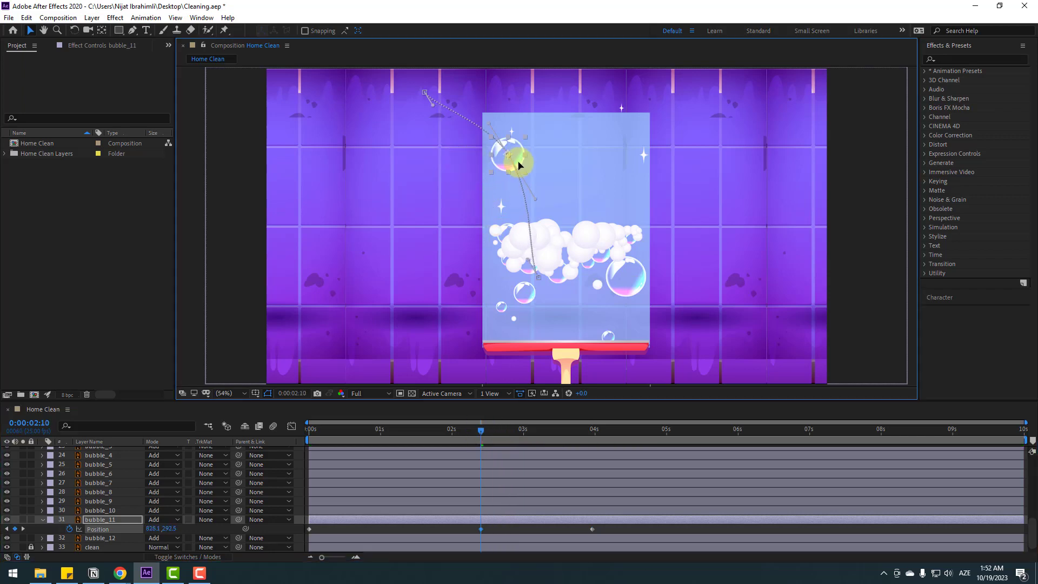
left_click(387, 429)
left_click_drag(542, 224, 512, 231)
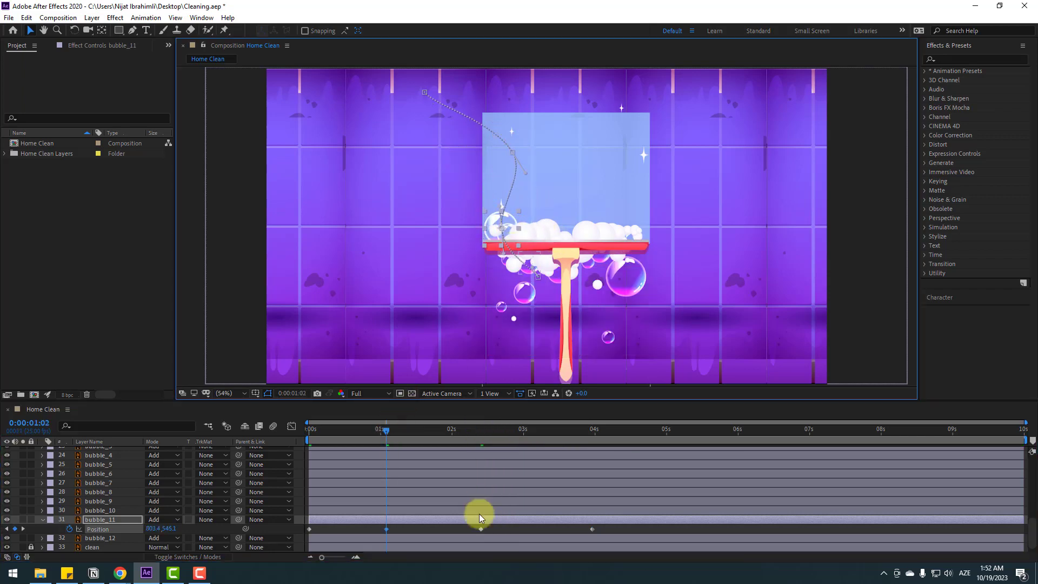
Step: Apply Easy Ease to all four Position keyframes of bubble_11 and check the bubble's motion
left_click_drag(609, 532, 307, 542)
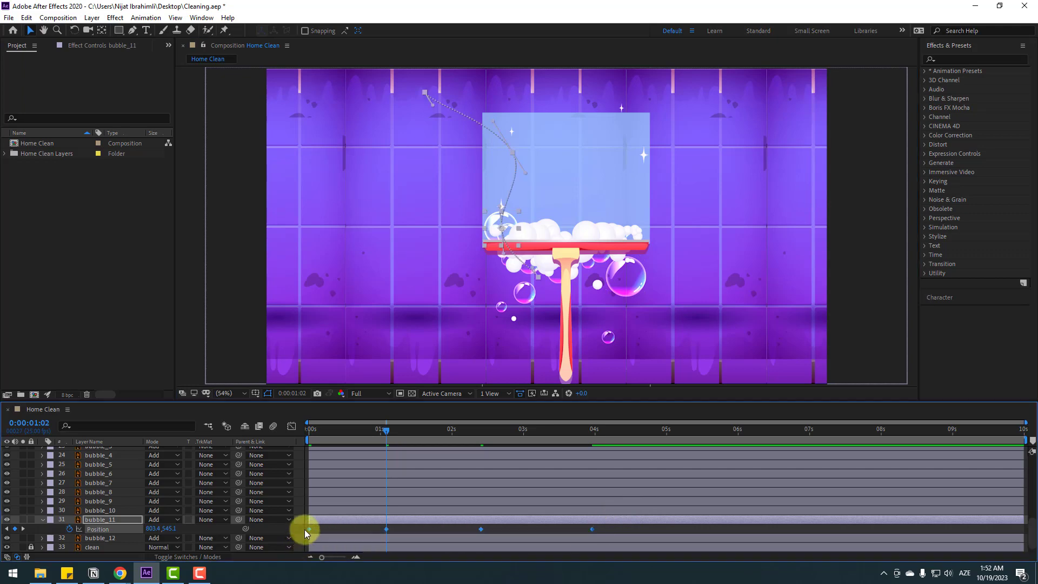
right_click(307, 527)
mouse_move(351, 520)
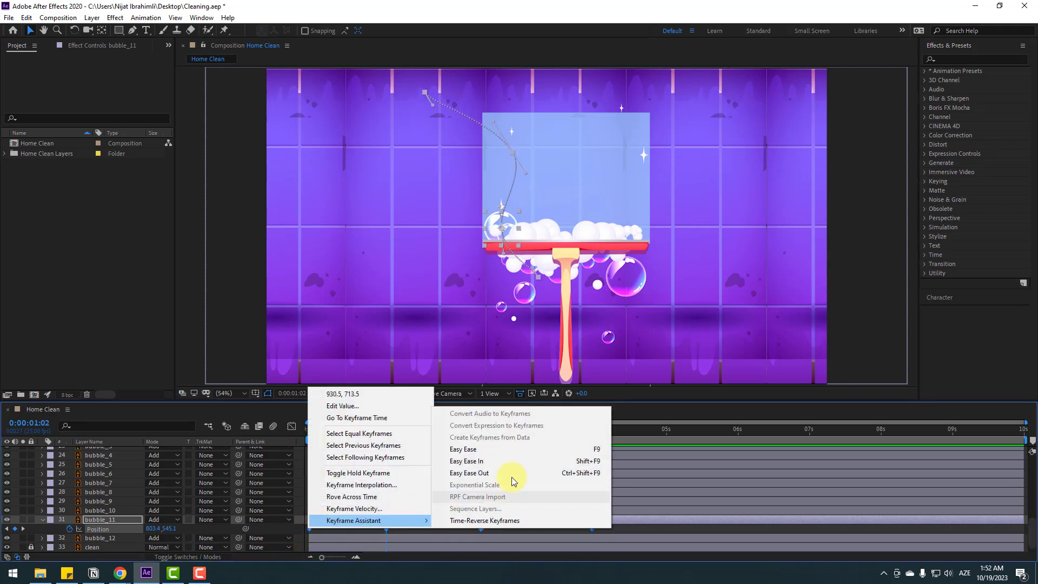
left_click(601, 450)
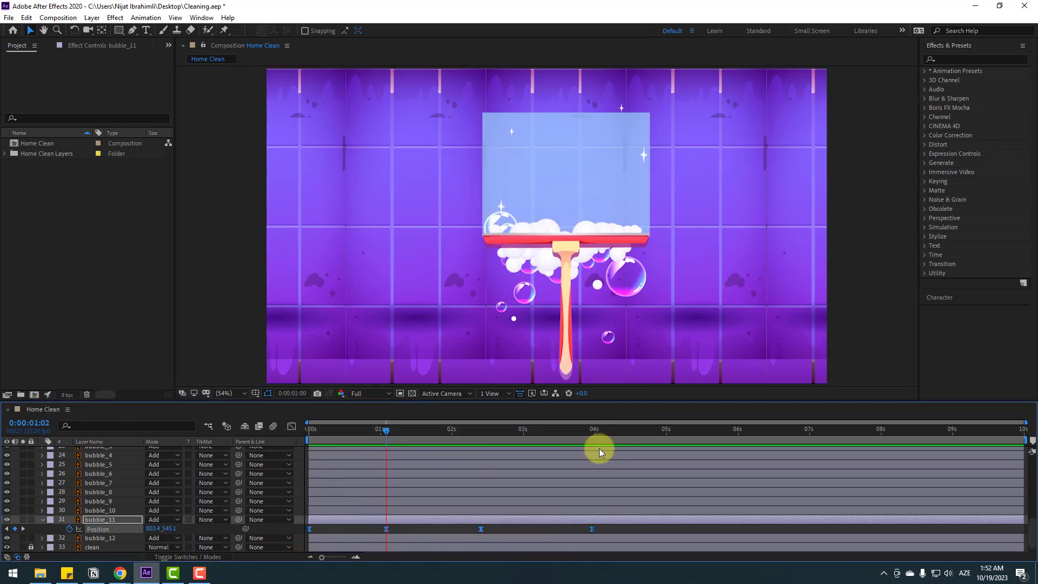
left_click_drag(400, 430, 441, 427)
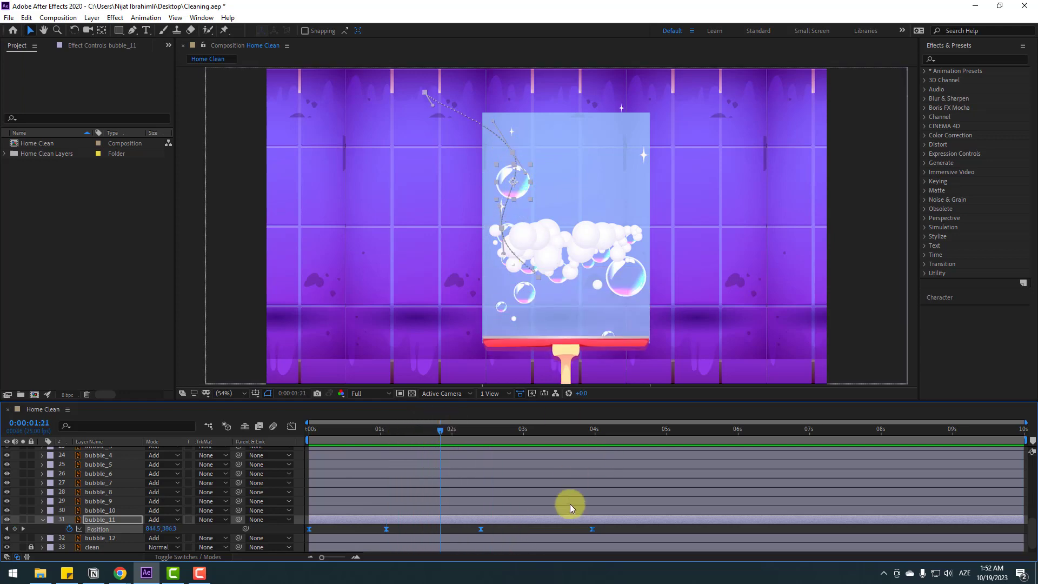
Step: Convert the two middle Position keyframes of bubble_11 to Auto Bezier and preview the smoothed motion
left_click(500, 530)
left_click_drag(404, 529, 375, 543)
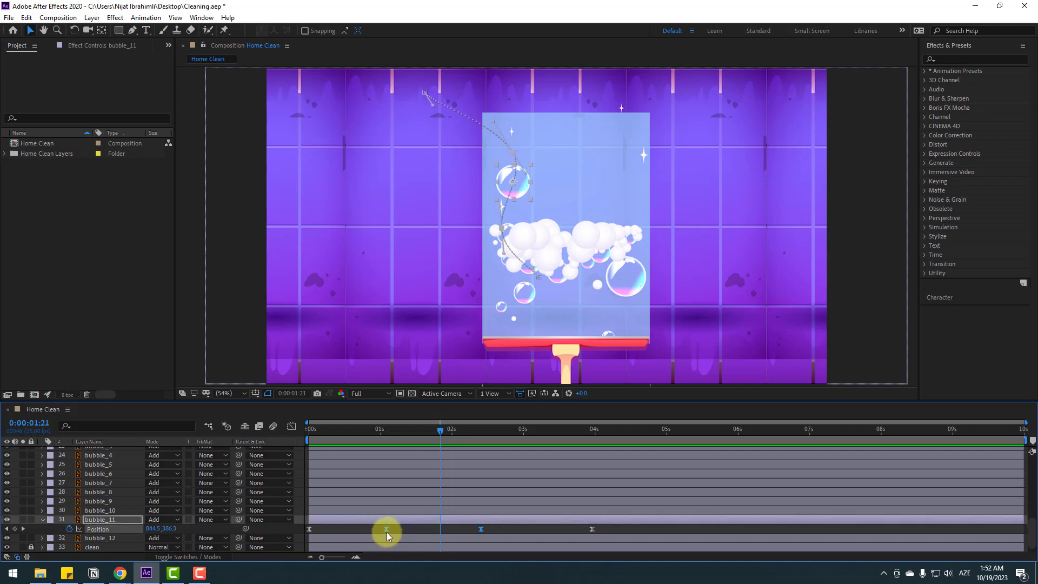
left_click(387, 531, "ctrl")
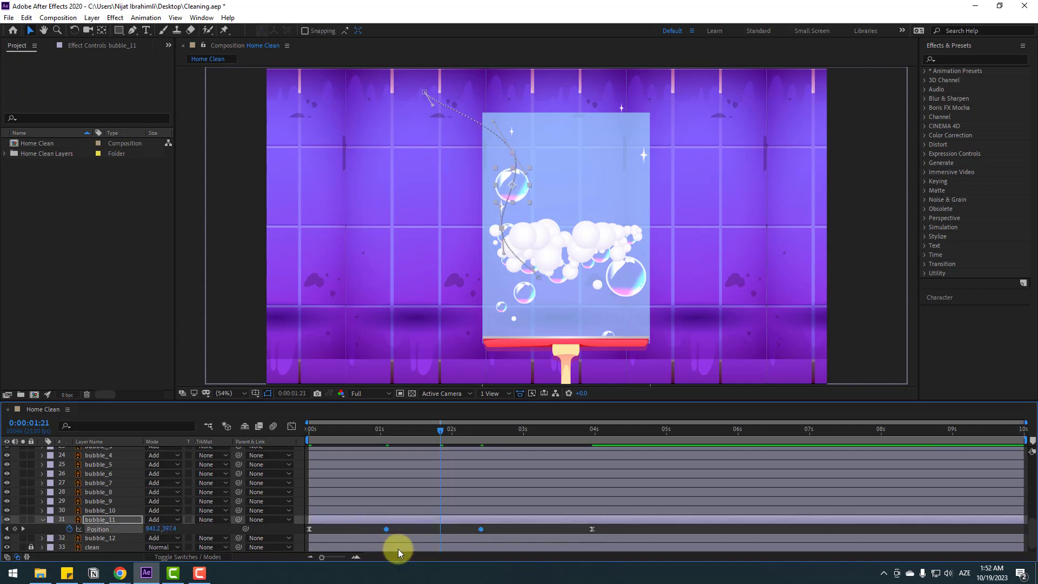
left_click(524, 530)
key("space")
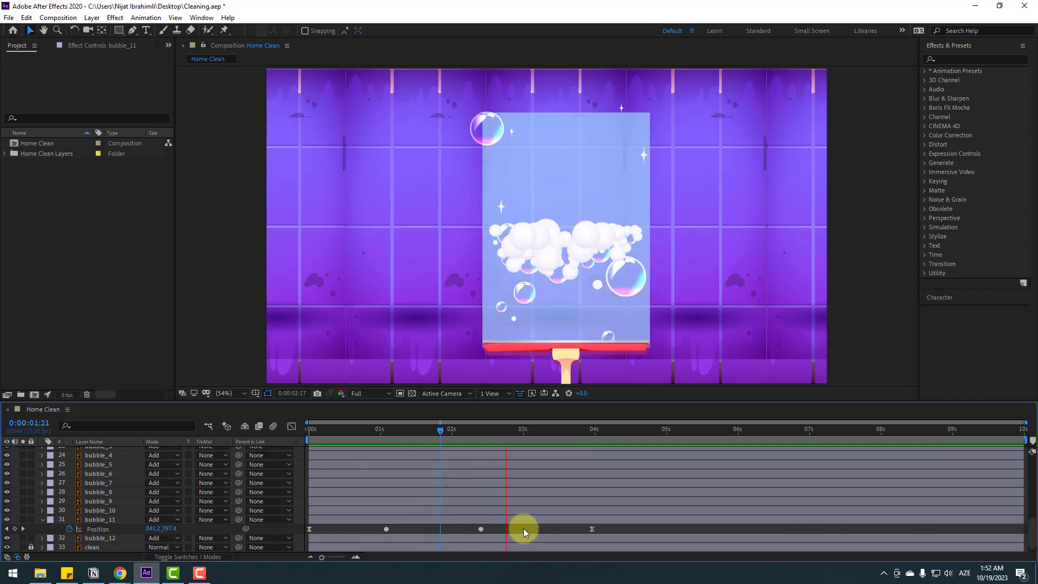
key("space")
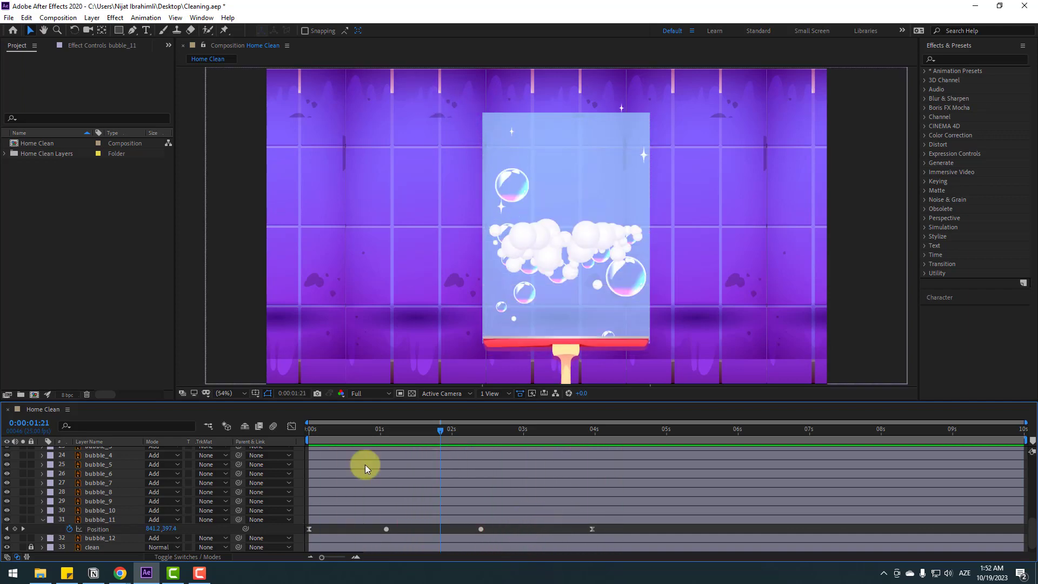
Step: Keyframe bubble_11's Scale at 0% at 0 seconds and 100% at 0:00:00:24, and preview the bubble growing
left_click(100, 519)
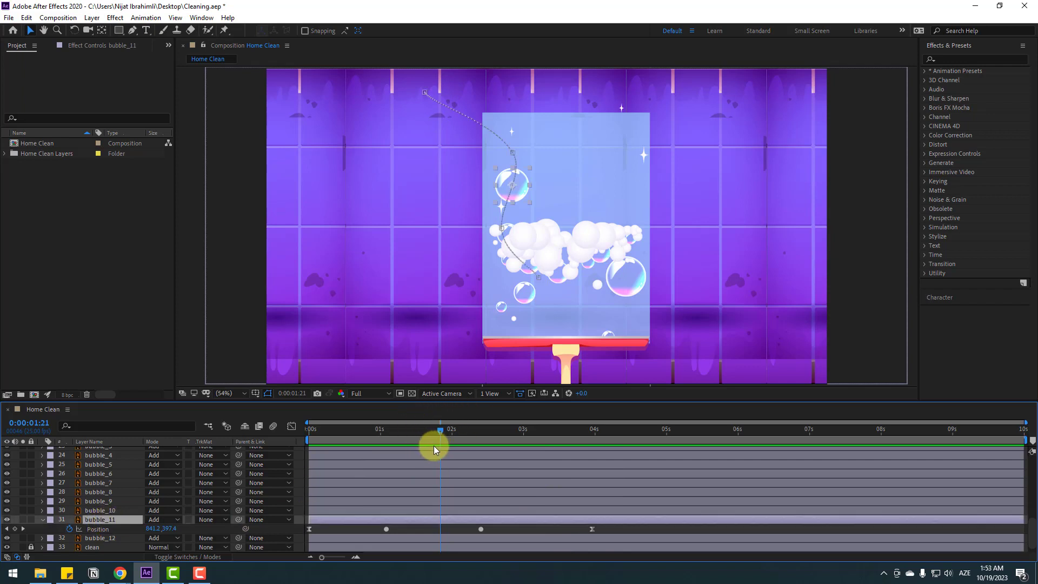
left_click_drag(381, 433, 317, 432)
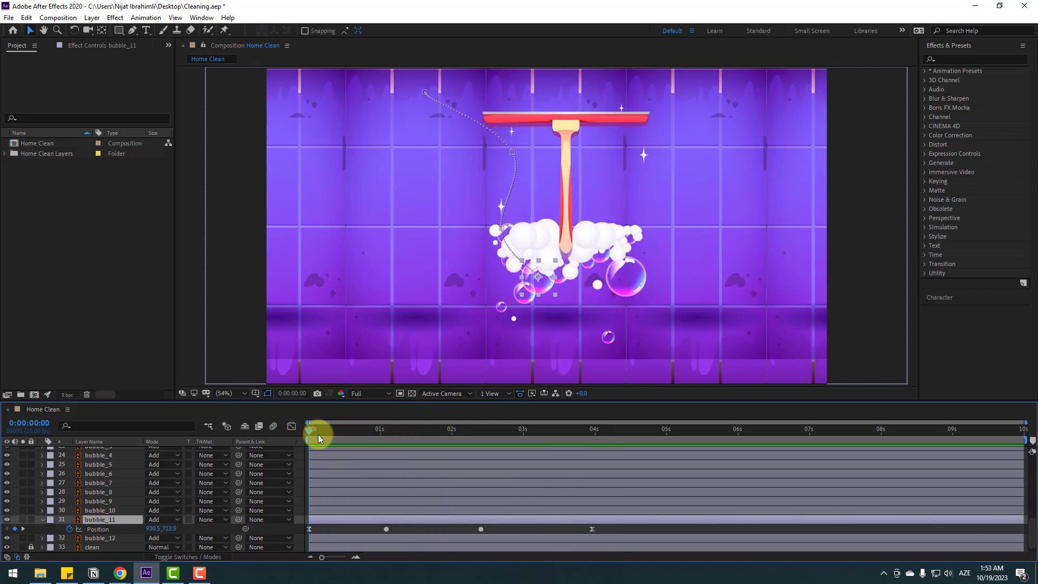
key("shift+s")
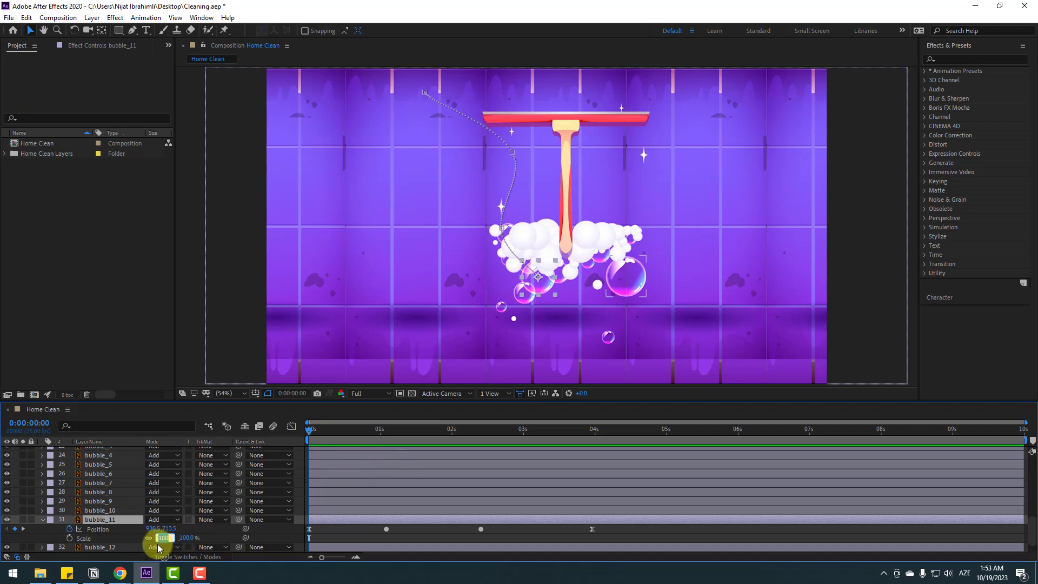
type("0")
key("Return")
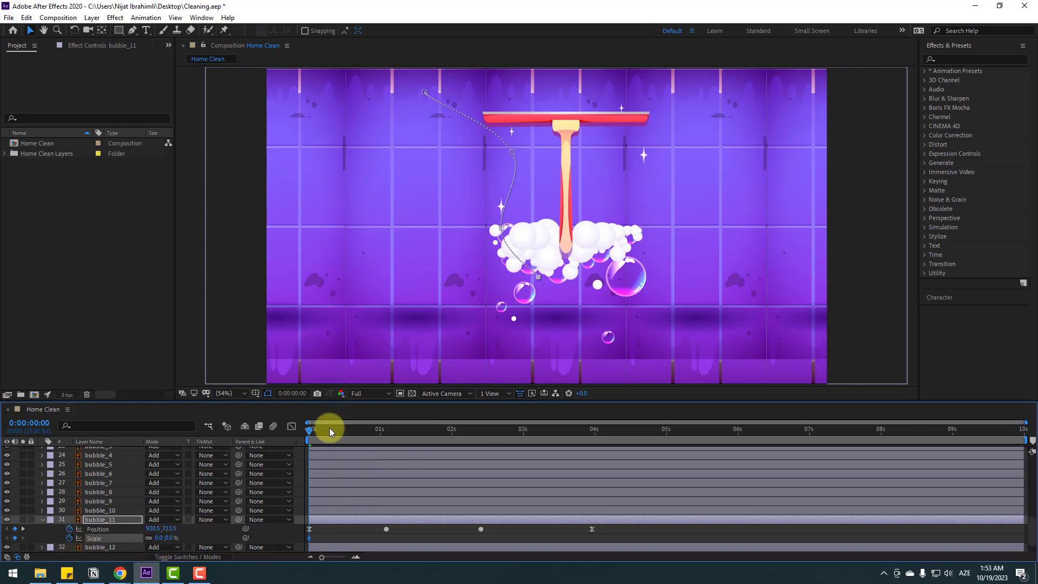
left_click_drag(330, 427, 377, 431)
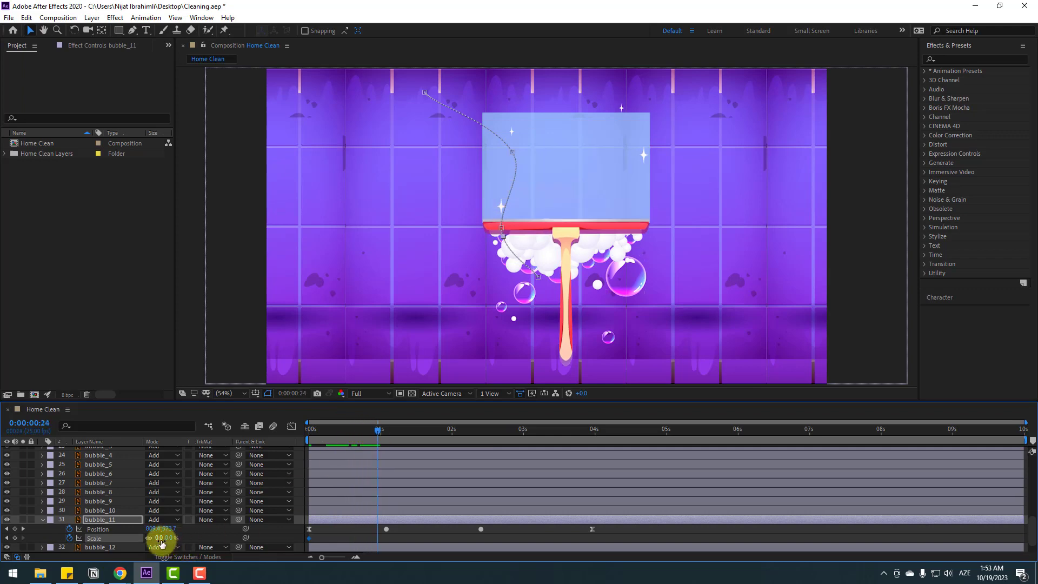
left_click(159, 538)
type("10")
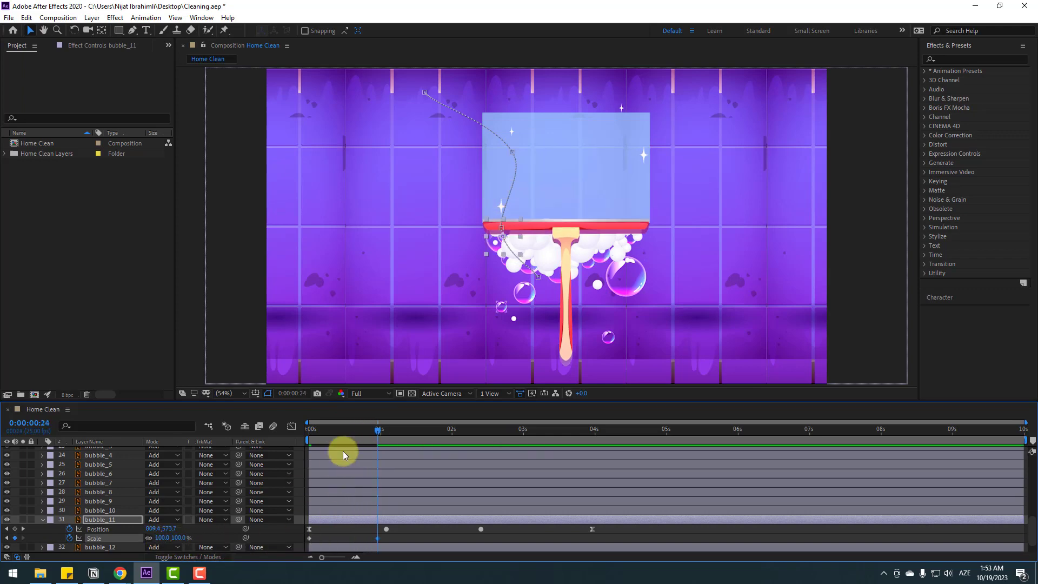
key("space")
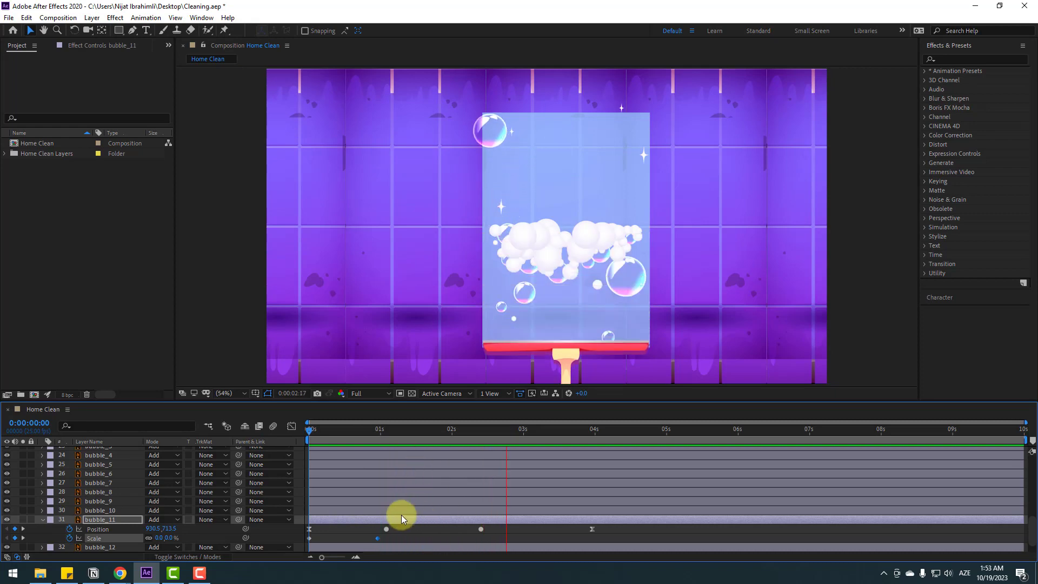
key("space")
Step: Apply Easy Ease to both Scale keyframes of bubble_11
left_click_drag(382, 538, 291, 547)
right_click(311, 539)
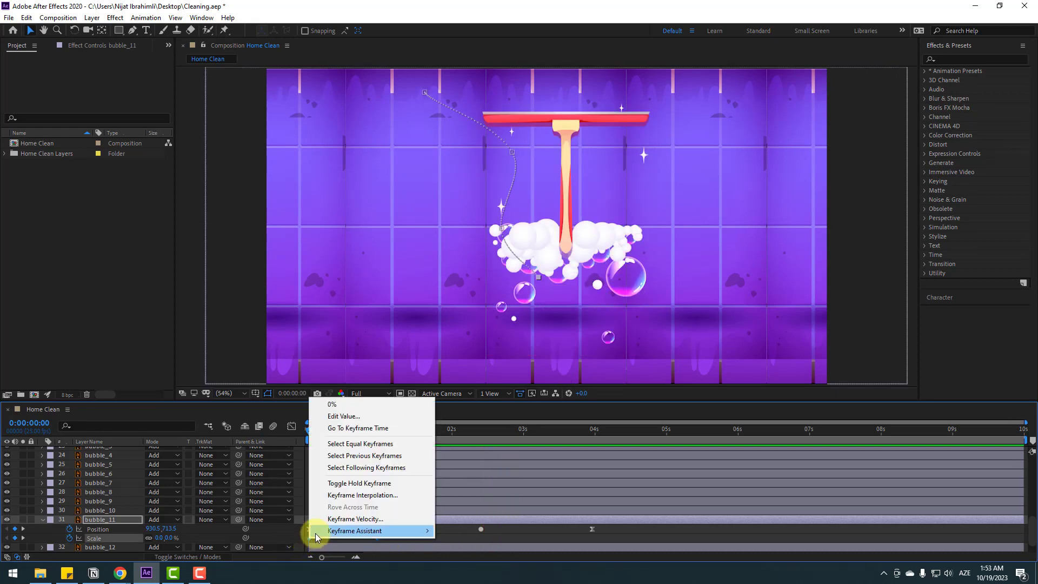
mouse_move(373, 530)
left_click(514, 459)
Step: Keyframe bubble_11's Scale at 100% at 0:00:02:20 and at 0% at 0:00:03:17 so the bubble shrinks away
left_click(485, 430)
left_click_drag(490, 429, 510, 430)
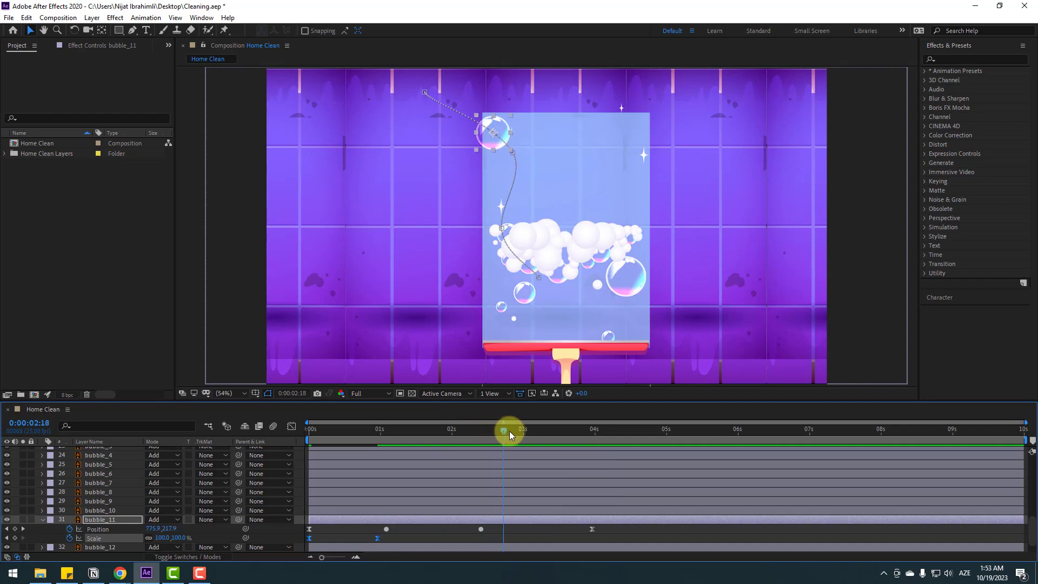
left_click(19, 541)
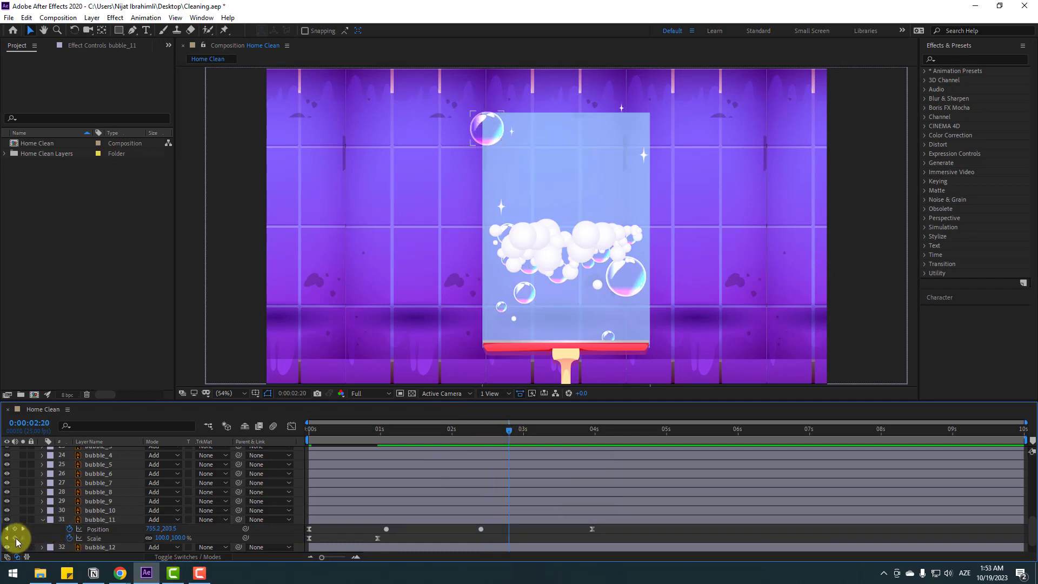
left_click(15, 538)
left_click_drag(530, 430, 572, 430)
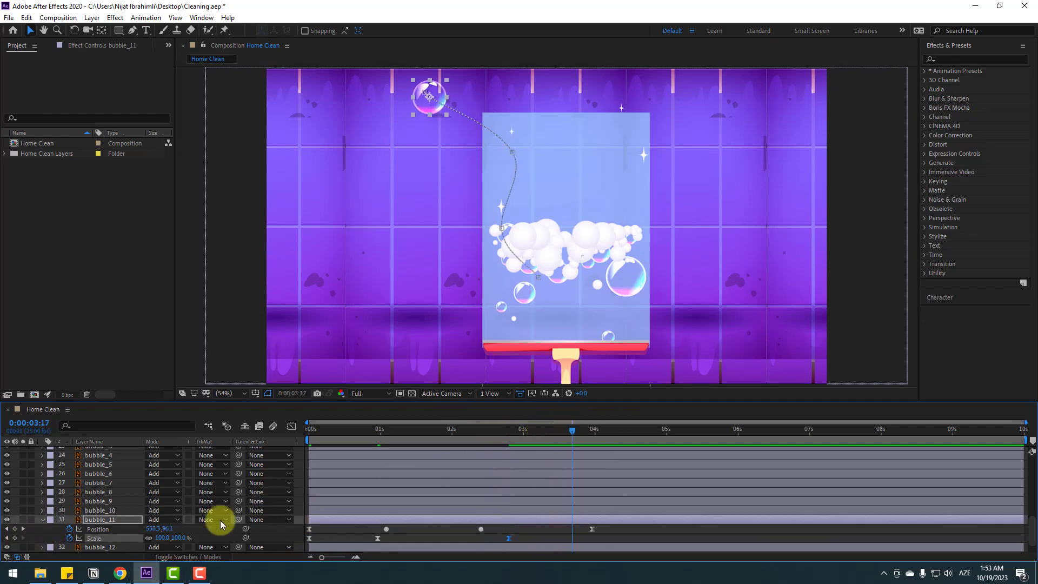
left_click(162, 538)
key("Return")
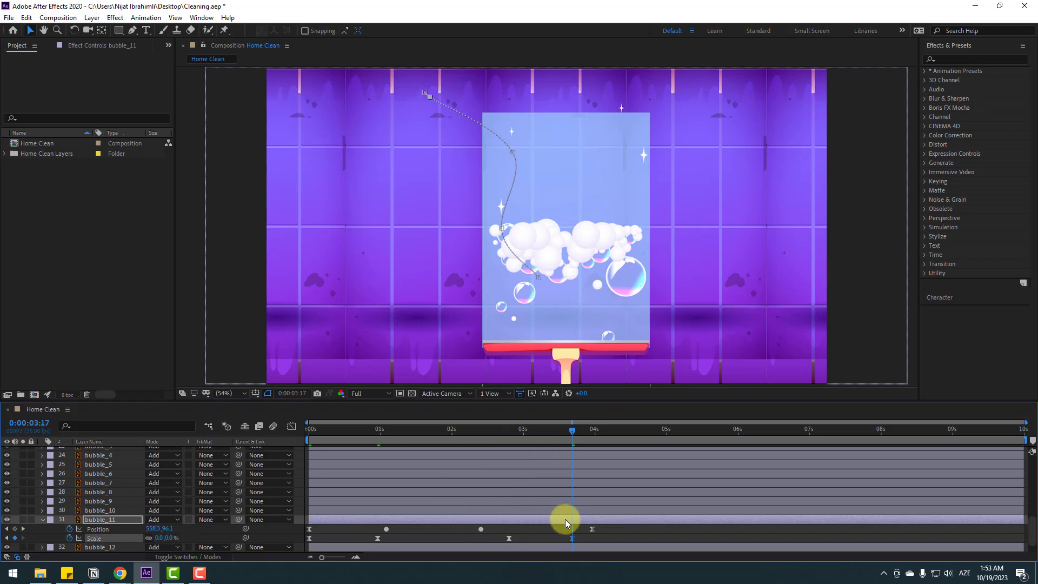
left_click(445, 537)
Step: Solo bubble_11 and preview its movement together with its growing and shrinking
left_click(102, 519)
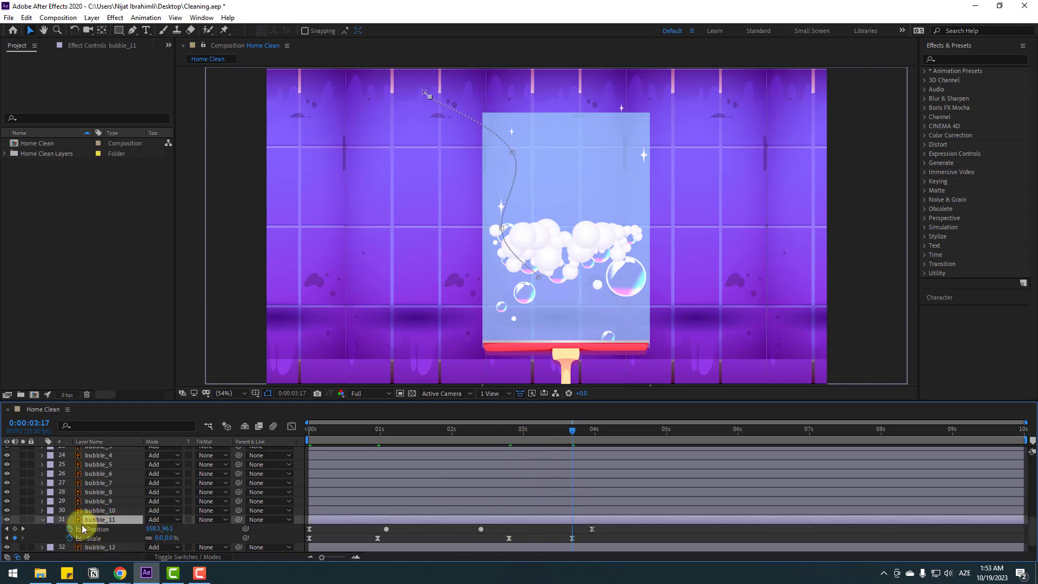
left_click(23, 520)
key("space")
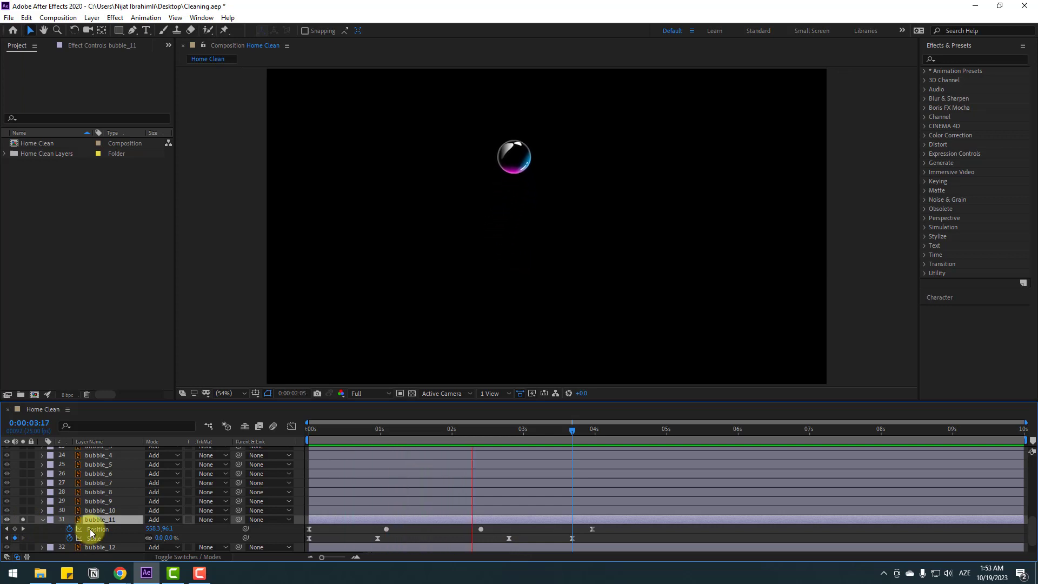
key("space")
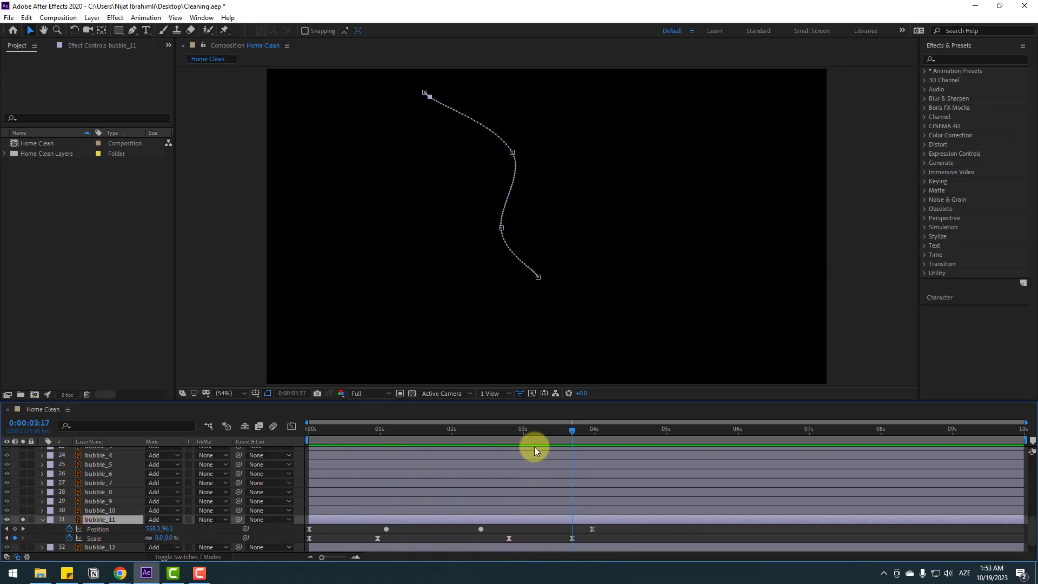
key("space")
Step: Move bubble_11's third Scale keyframe earlier, just before its 0:00:02:10 Position keyframe, check the motion unsoloed, and save the project
left_click_drag(508, 537, 491, 537)
key("space")
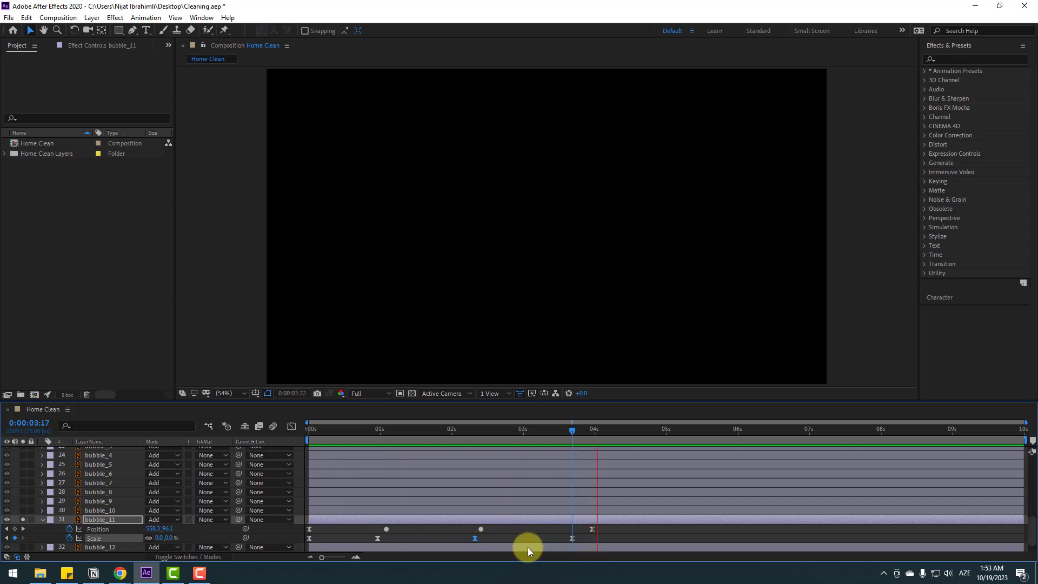
key("space")
left_click(23, 519)
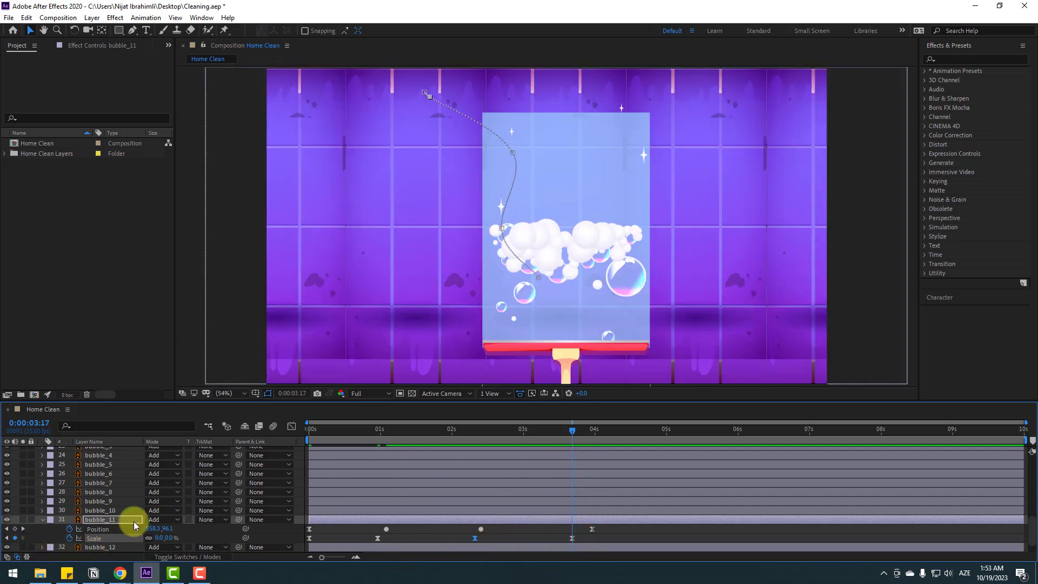
left_click_drag(424, 434, 488, 426)
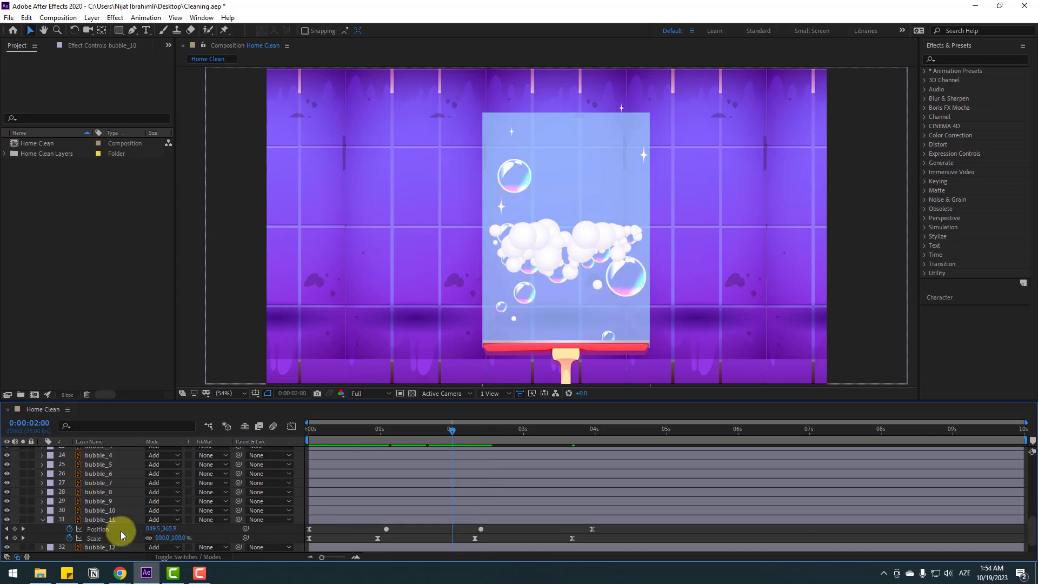
key("ctrl+s")
Step: Copy all Position and Scale keyframes of bubble_11 onto bubble_10 at 0 seconds, with bubble_10 soloed and its keyframes revealed
left_click_drag(607, 531, 351, 546)
left_click(100, 510)
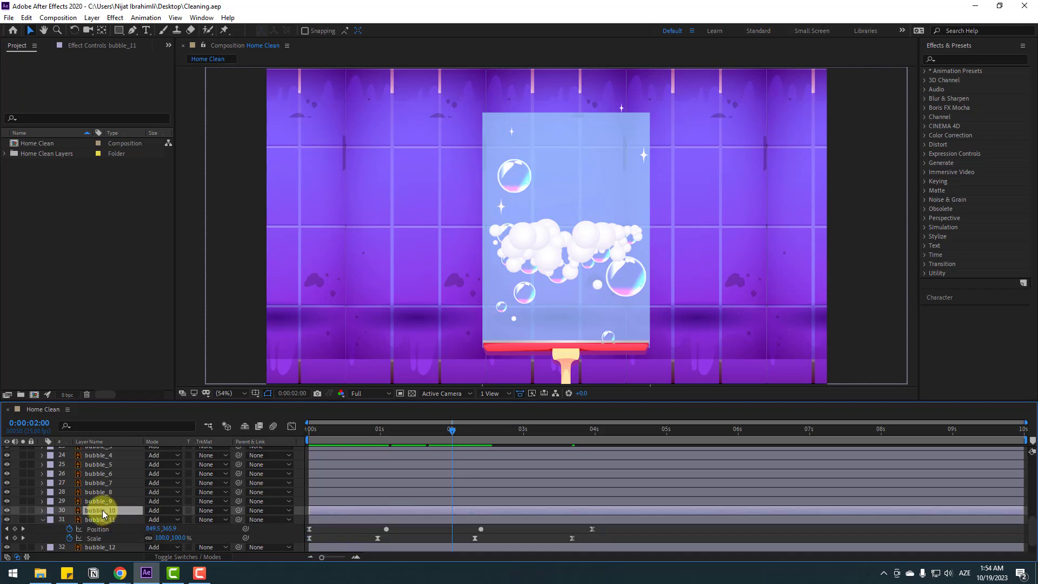
left_click_drag(391, 431, 297, 436)
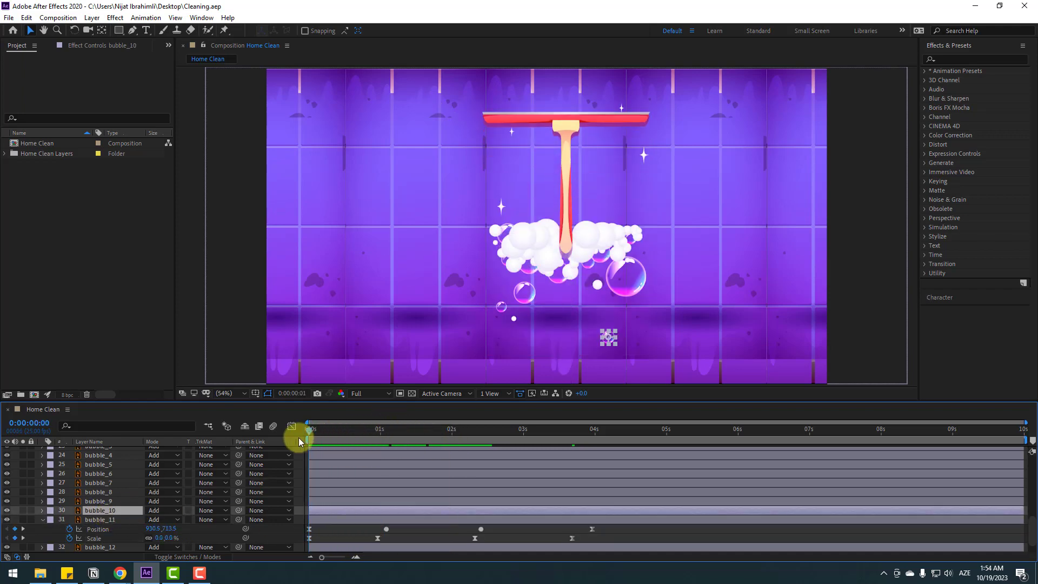
left_click(24, 509)
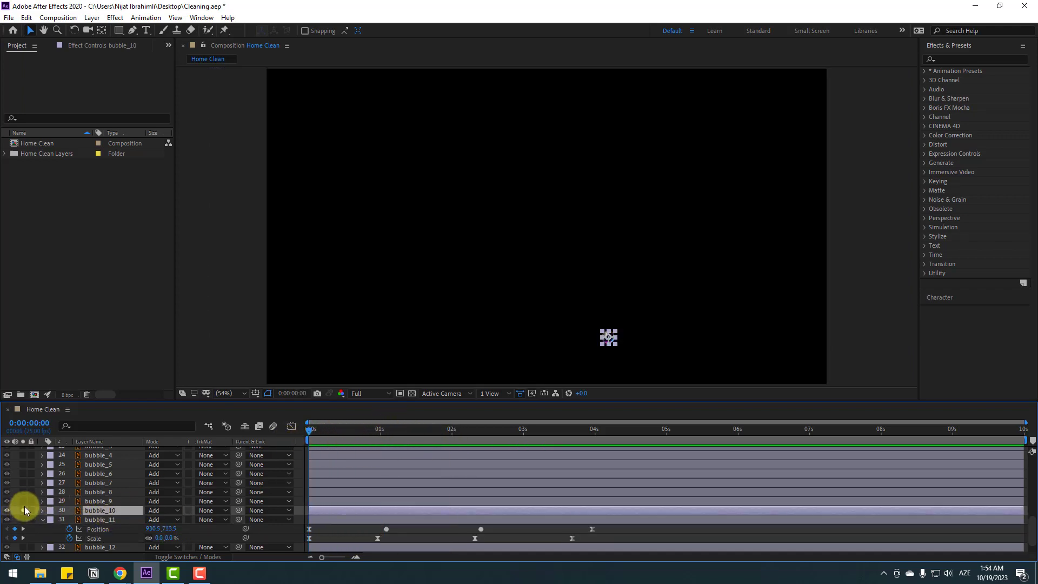
key("ctrl+v")
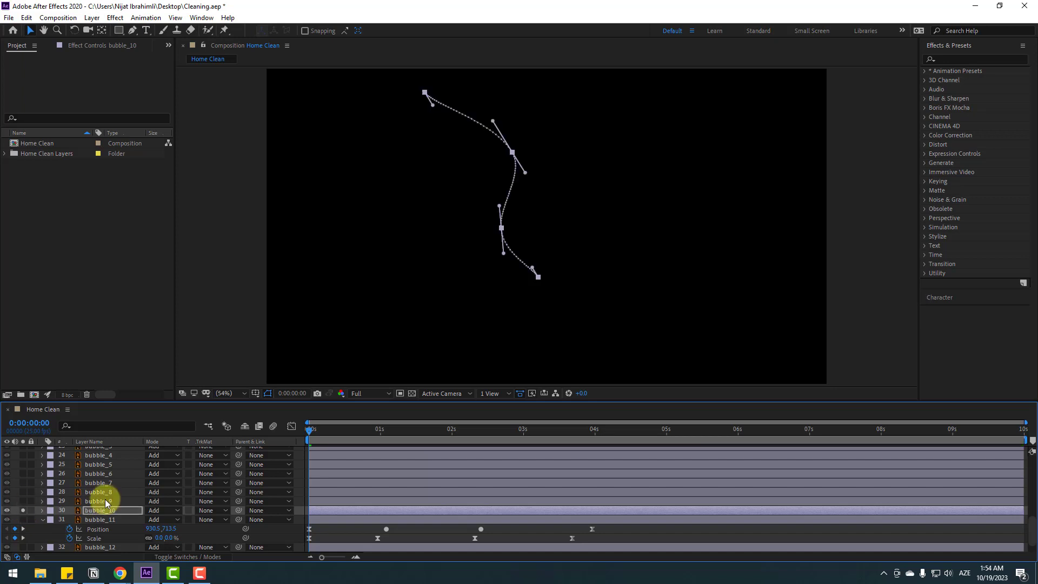
key("u")
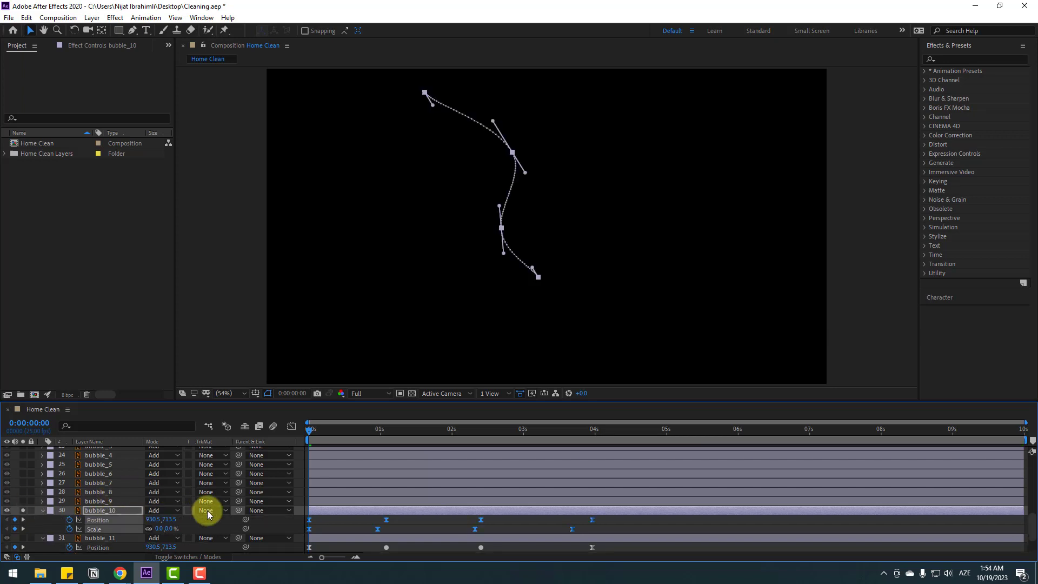
left_click(404, 525)
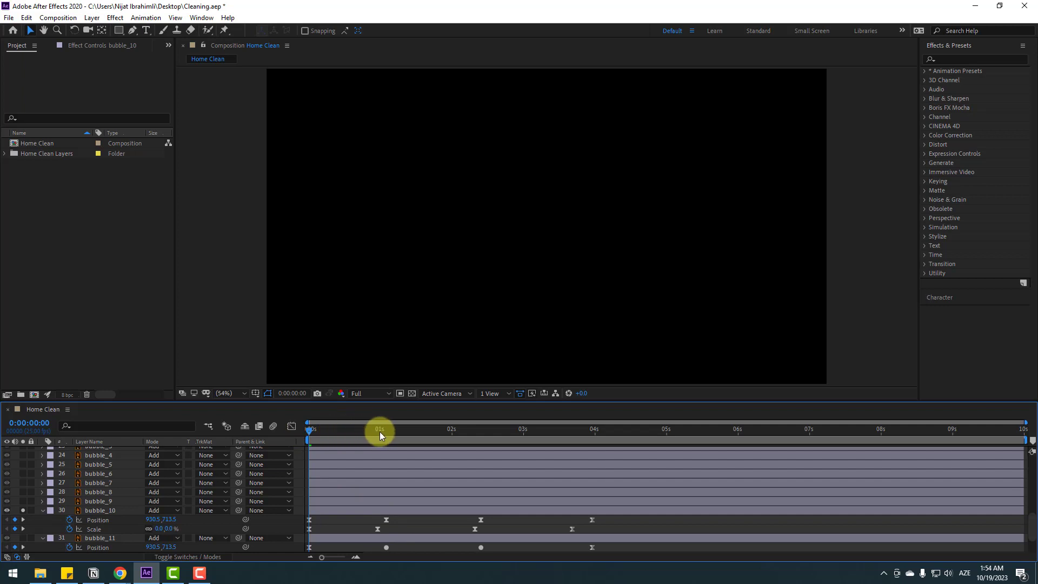
Step: Shift all of bubble_10's Position keyframes to the right together, so Position reads 1340.4, 545.1 at 0:00:01:02
key("space")
left_click_drag(389, 432, 386, 432)
left_click(514, 511)
left_click(608, 520)
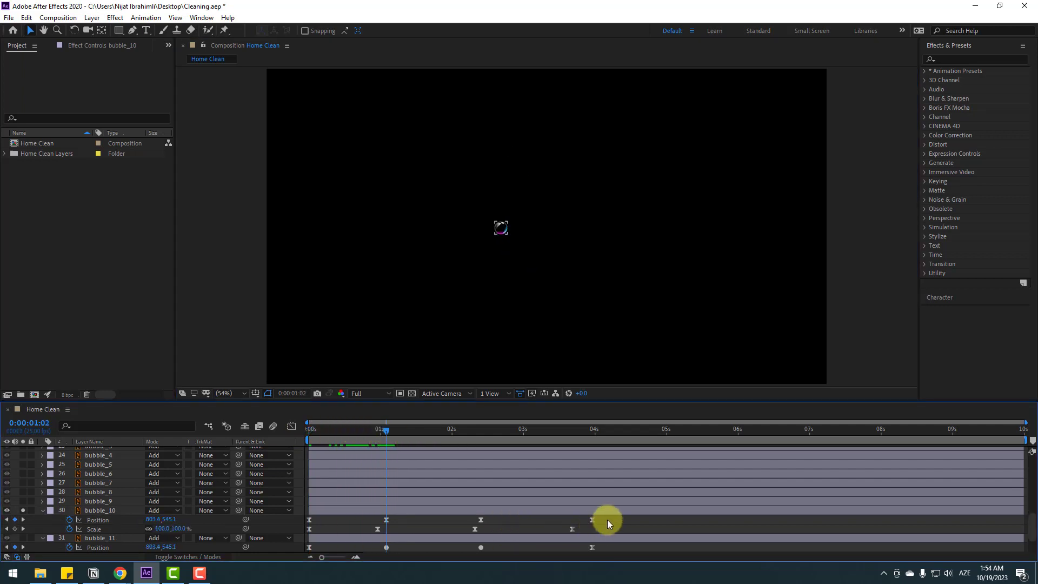
left_click(375, 521)
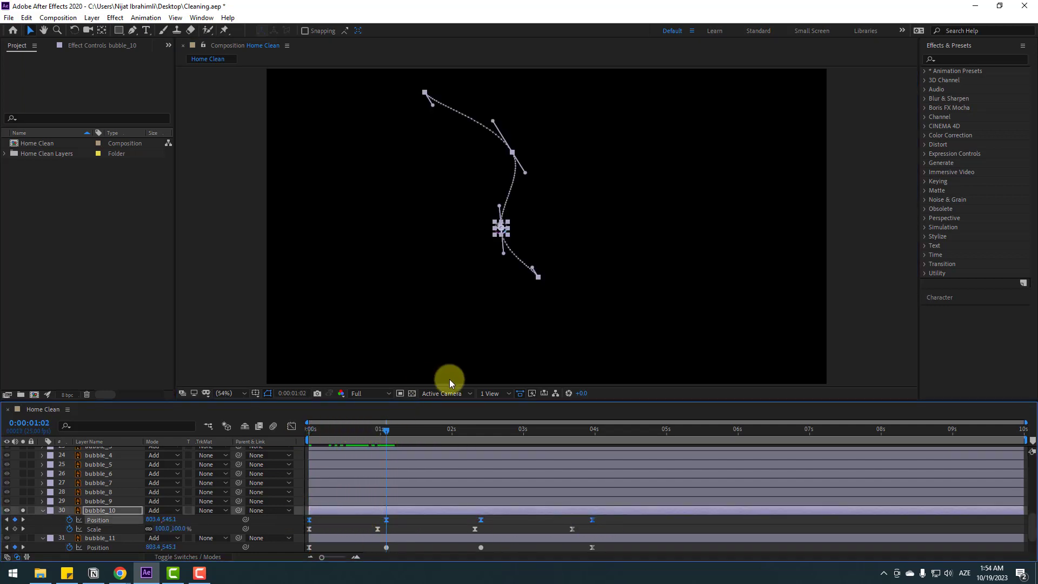
left_click_drag(152, 520, 433, 512)
left_click(527, 534)
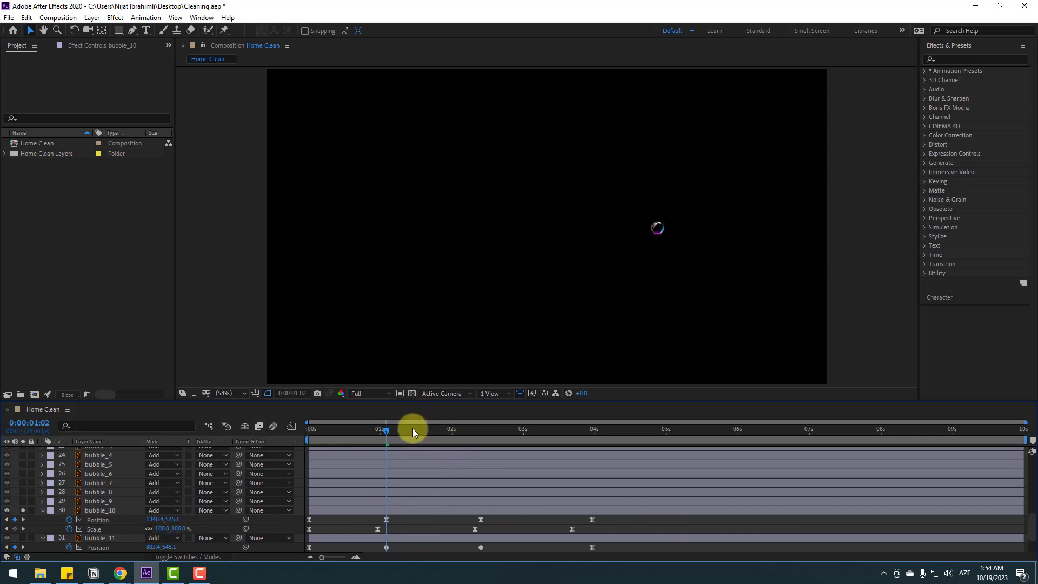
Step: Reshape bubble_10's path to end near the frame's upper right, passing through about 1498.5, 342.5 at 0:00:02:10, with a slightly lower first bend
left_click(482, 520)
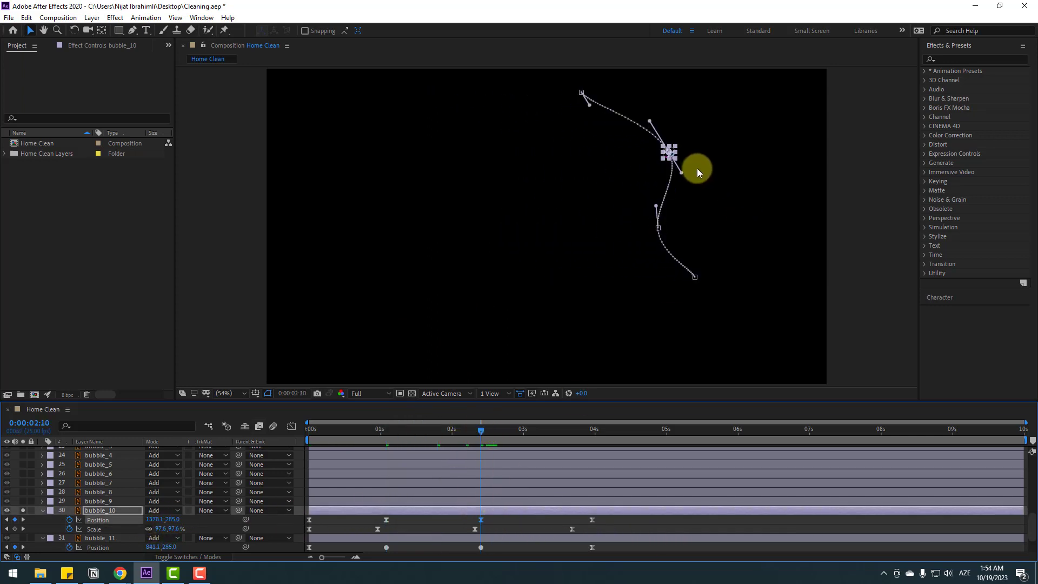
left_click_drag(668, 153, 713, 146)
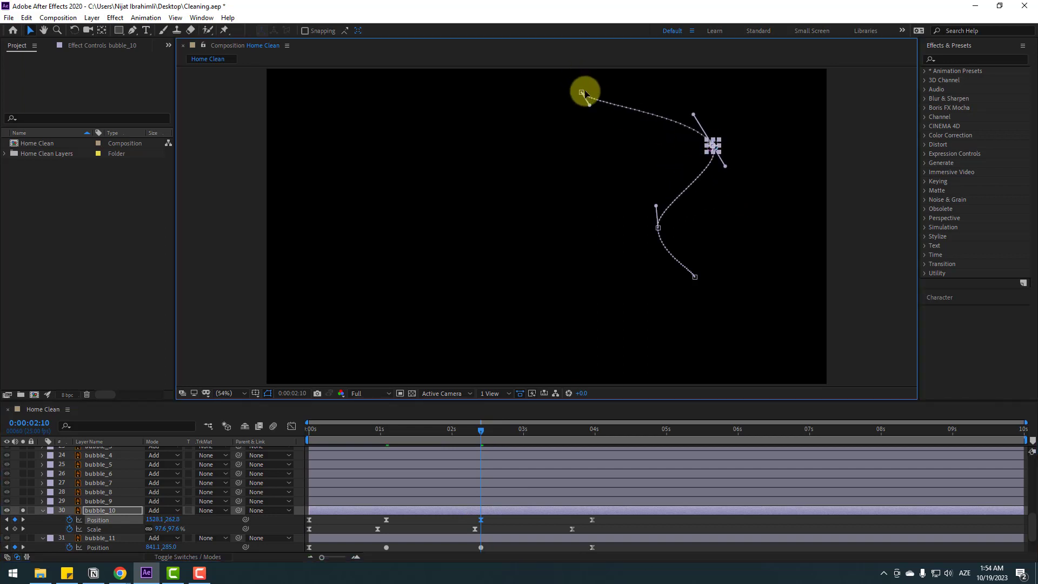
left_click_drag(581, 93, 796, 89)
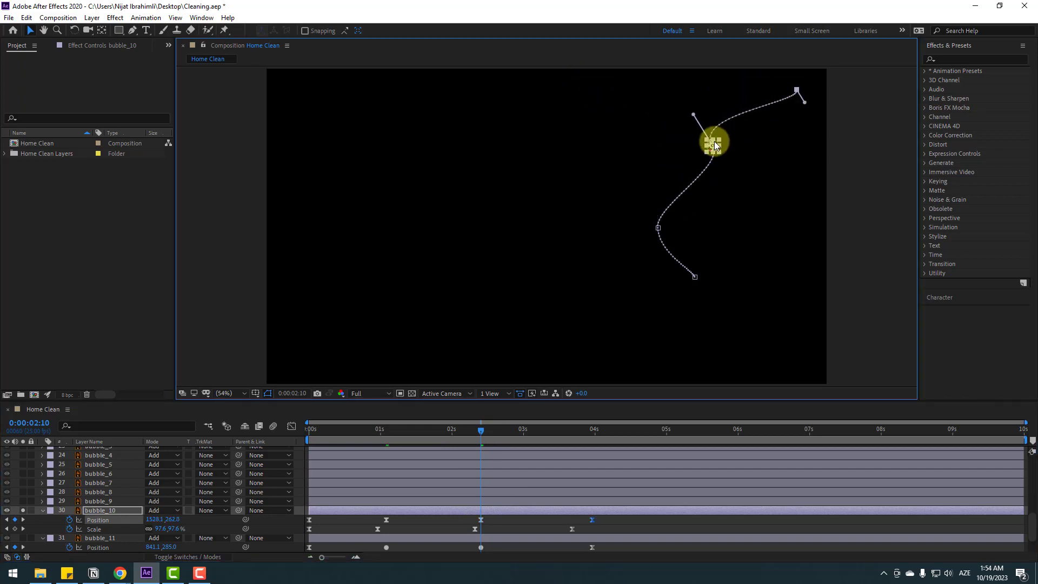
left_click_drag(711, 139, 703, 175)
left_click_drag(658, 229, 664, 238)
left_click(501, 523)
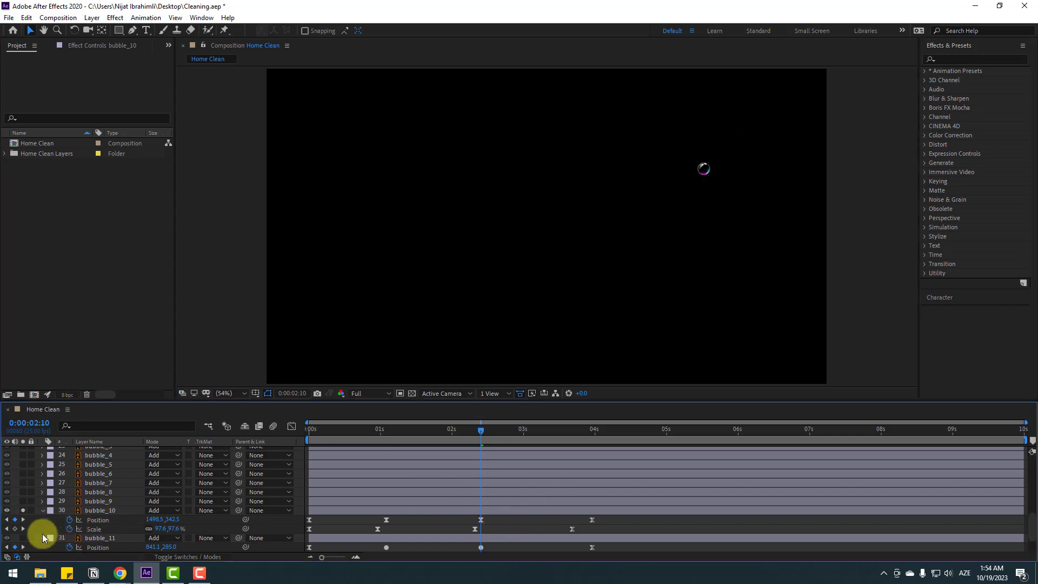
Step: Preview both soloed bubbles and stretch bubble_10's keyframes proportionally until the last Position keyframe falls at about 4.7 seconds
key("space")
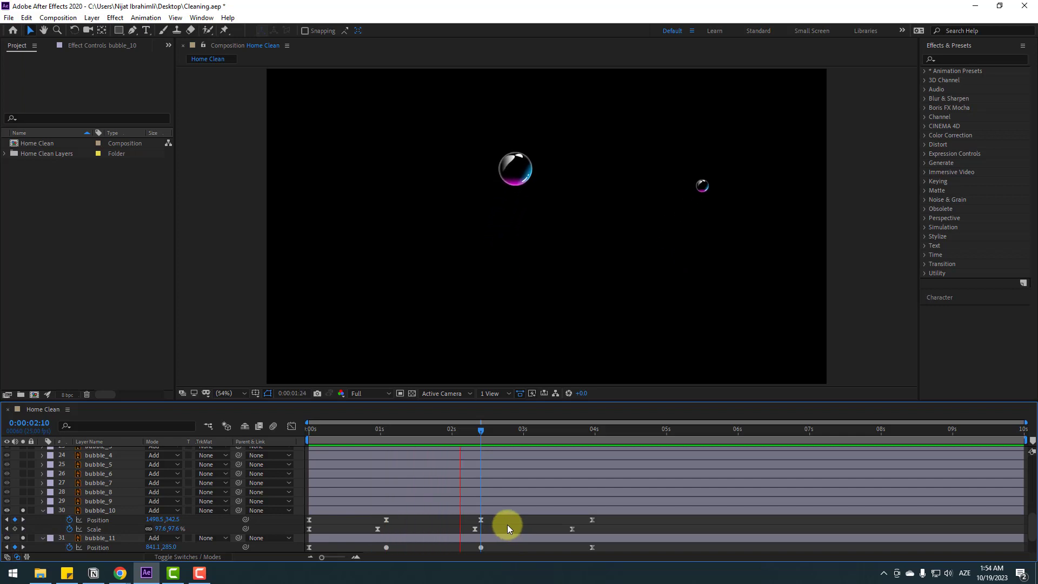
left_click_drag(612, 522, 314, 537)
left_click_drag(592, 521, 647, 520)
left_click(586, 523)
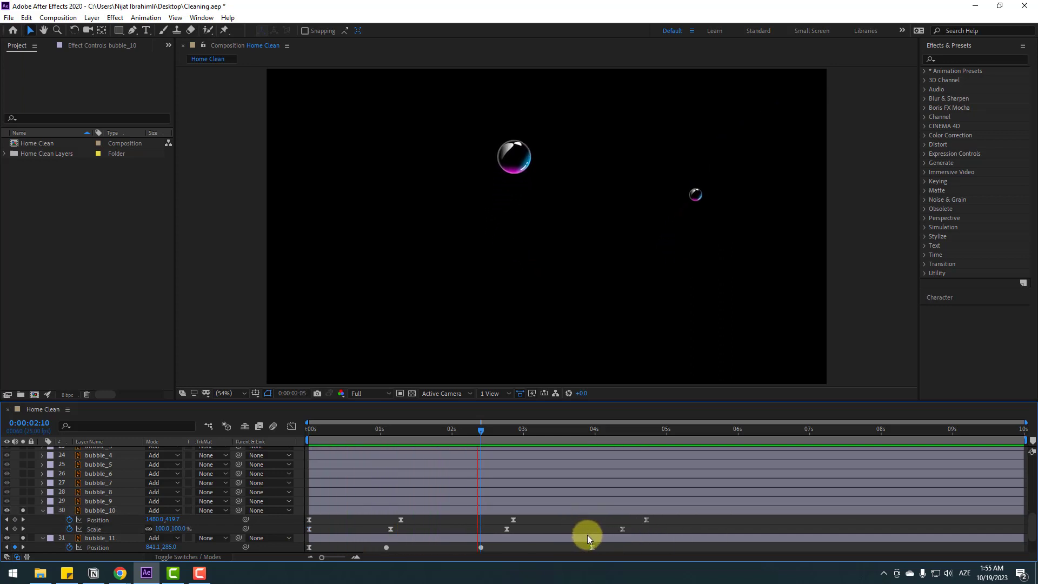
key("space")
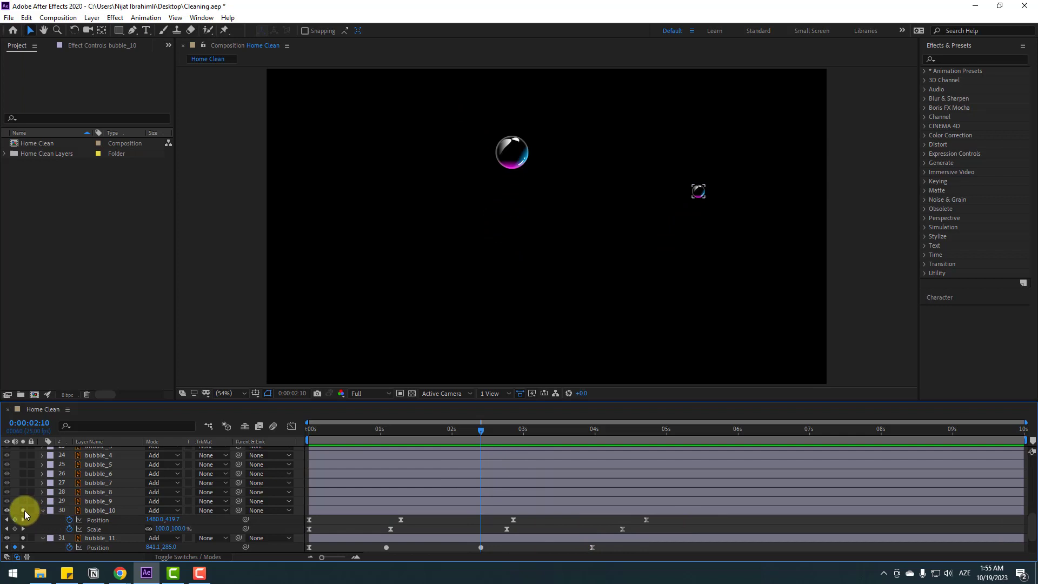
Step: Turn off solo for bubble_10 and bubble_11, scrub the full scene to 0:00:01:07, and collapse both layers
left_click(23, 510)
left_click(23, 537)
left_click(310, 439)
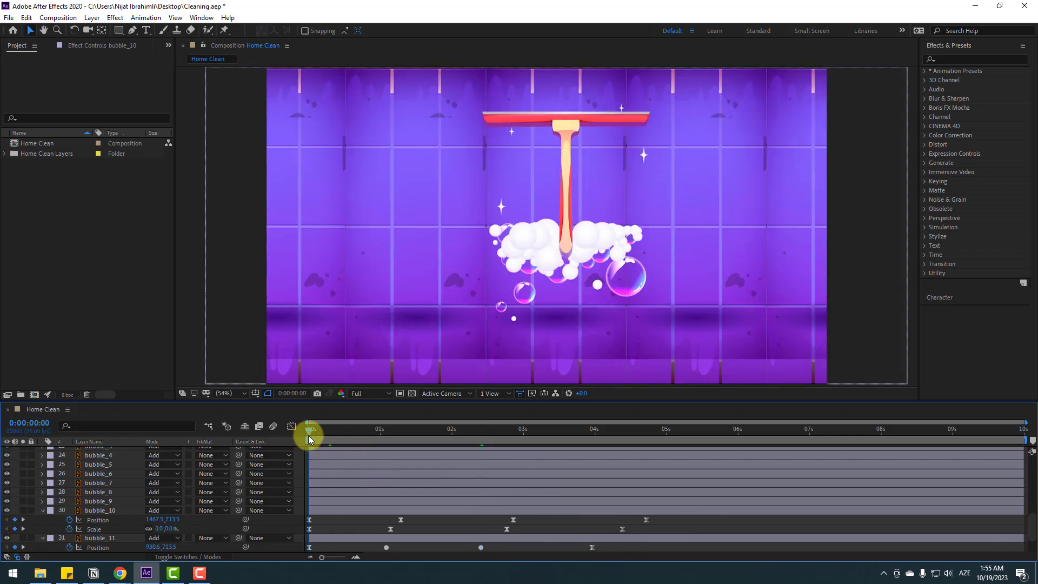
left_click_drag(309, 439, 400, 433)
left_click(42, 510)
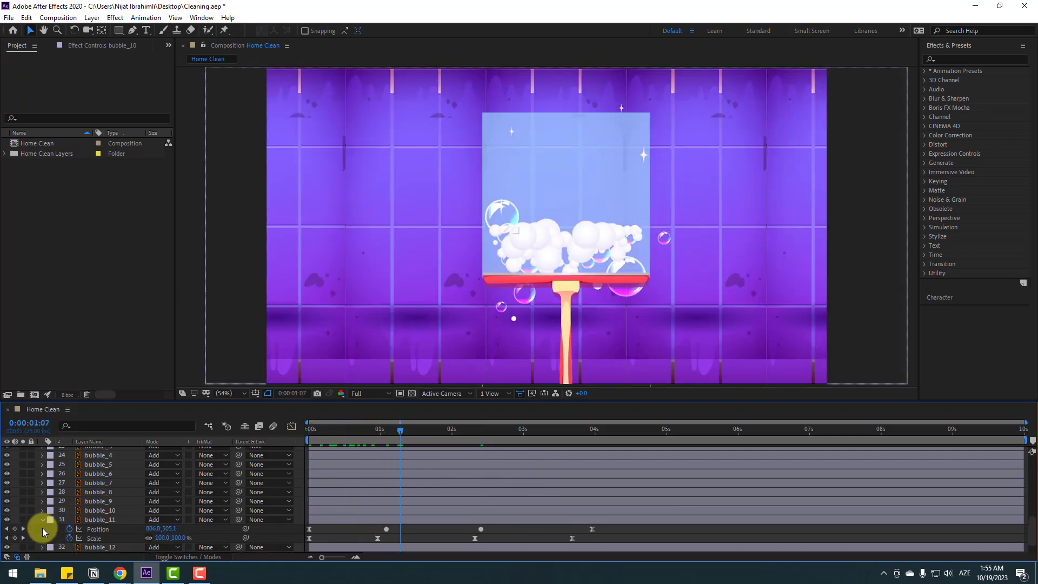
left_click(41, 520)
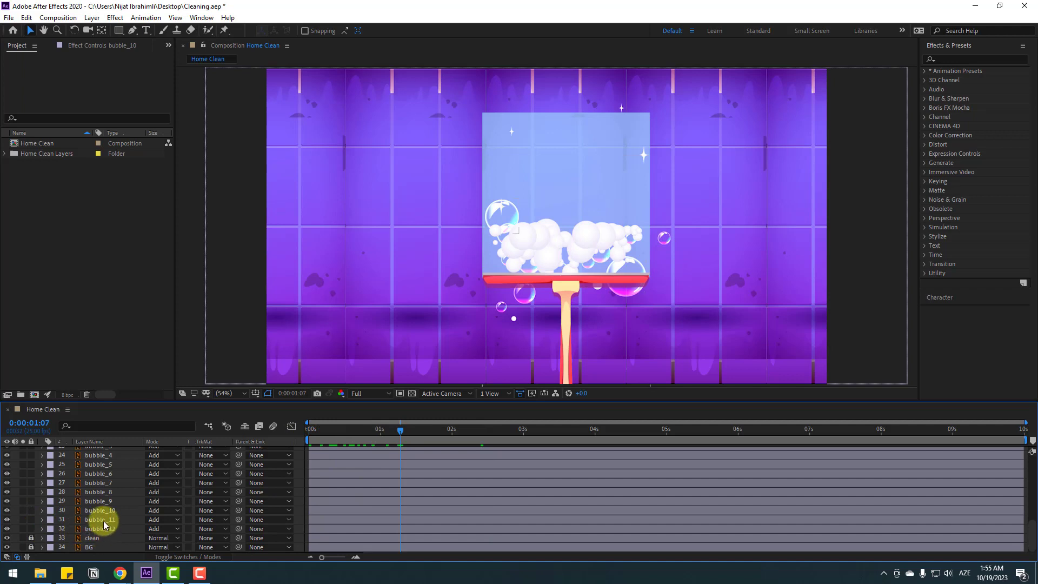
Step: Shift the bubble_11 layer later in time so it starts a little after 1 second, in step with the squeegee
left_click(103, 519)
left_click_drag(391, 431, 408, 433)
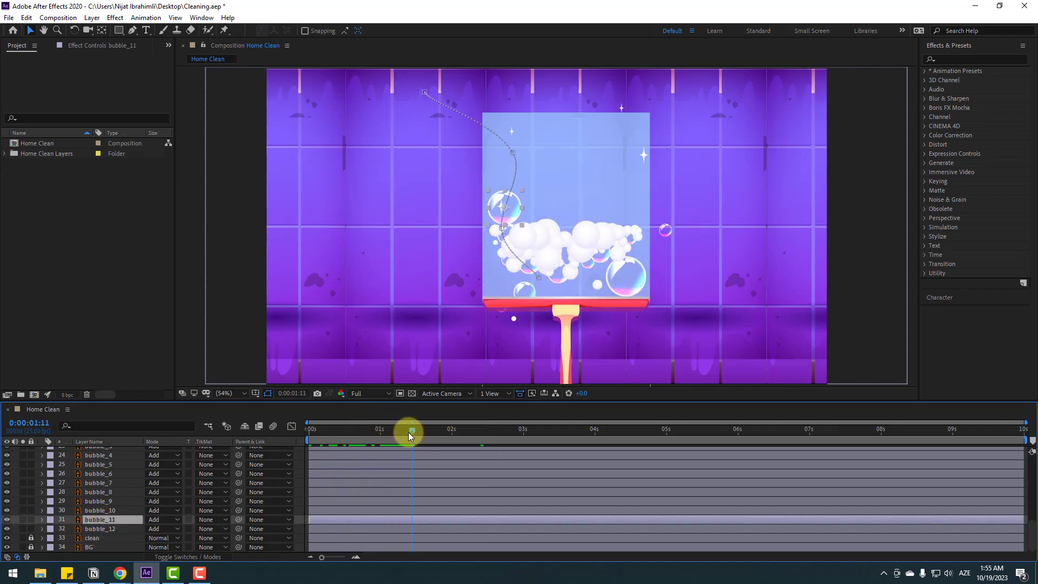
left_click_drag(321, 519, 382, 522)
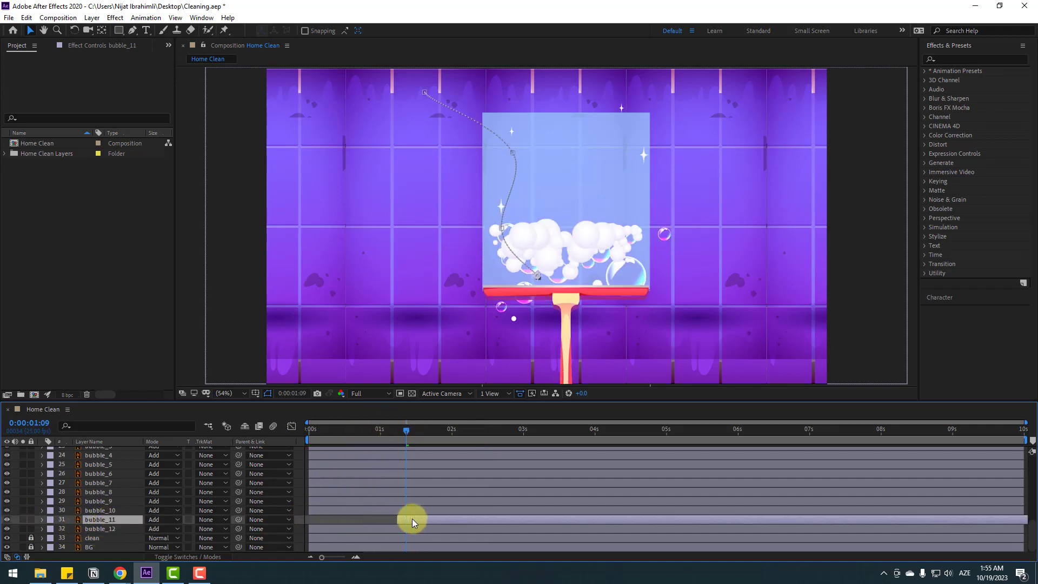
Step: Shift the bubble_10 layer so it starts at 0:00:00:21 and reveal its Position keyframes at that time
left_click(106, 511)
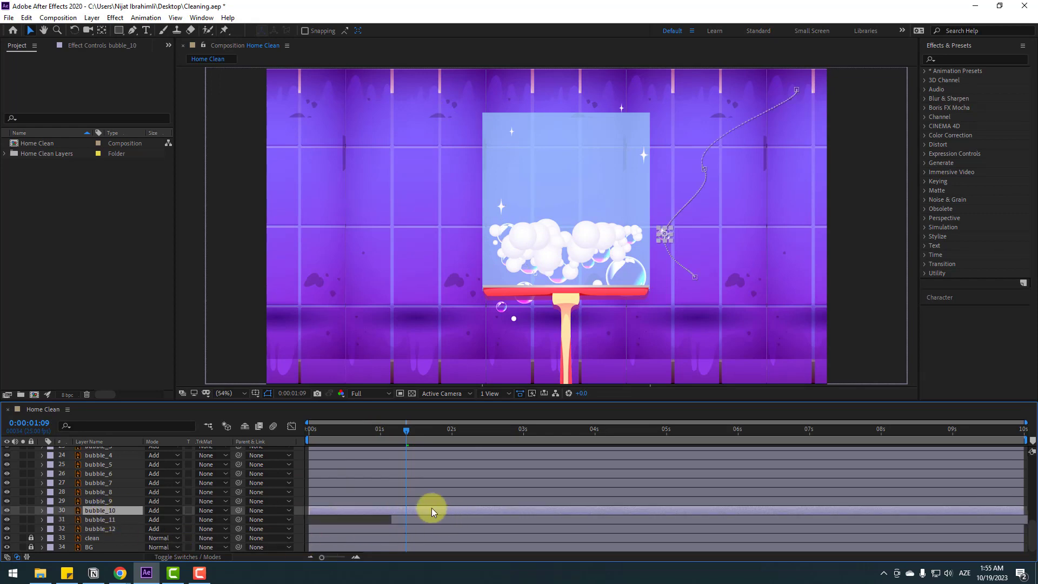
left_click_drag(368, 431, 382, 439)
key("p")
left_click(369, 429)
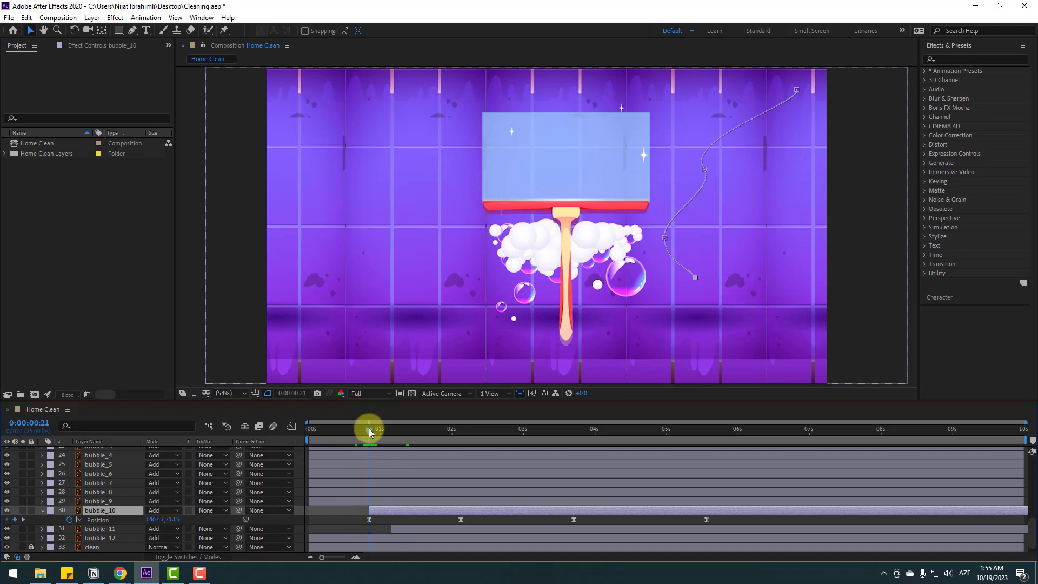
Step: Reshape bubble_10's path to start in the foam at about 1072.9, 641.2 with a higher second point, preview it, and collapse the layer
left_click(372, 520)
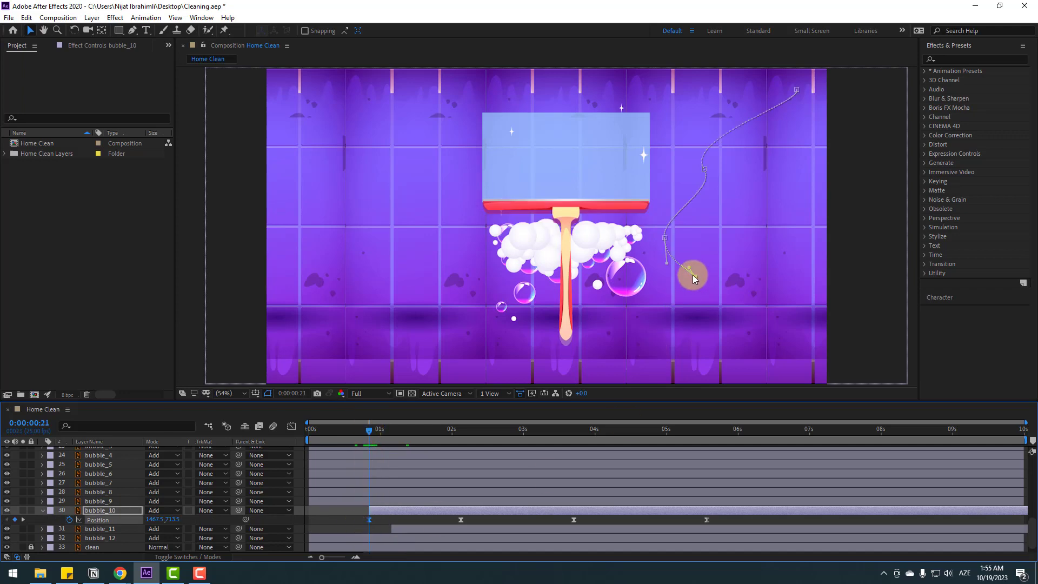
left_click_drag(692, 275, 578, 260)
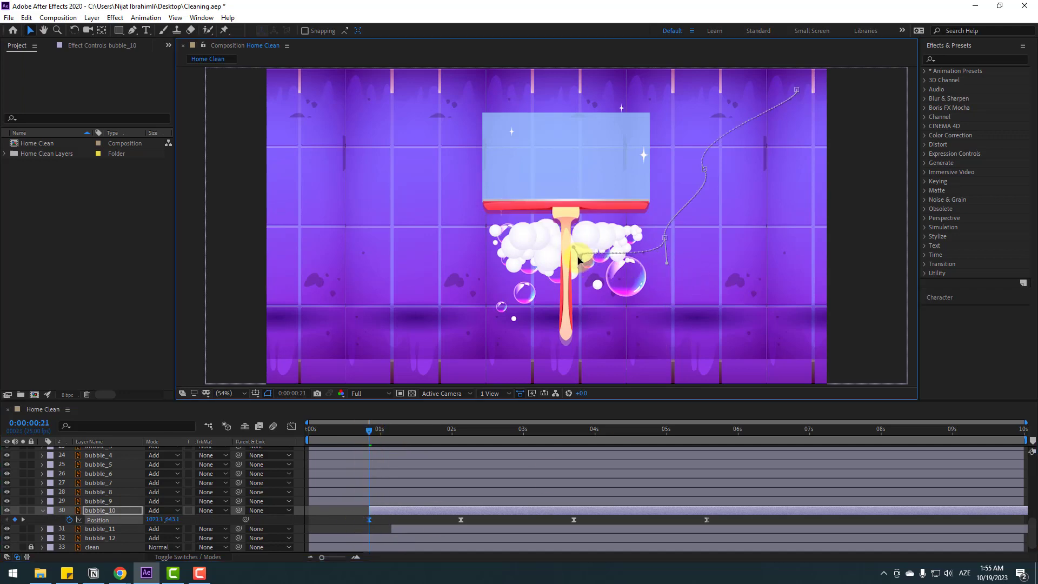
left_click_drag(666, 265, 656, 225)
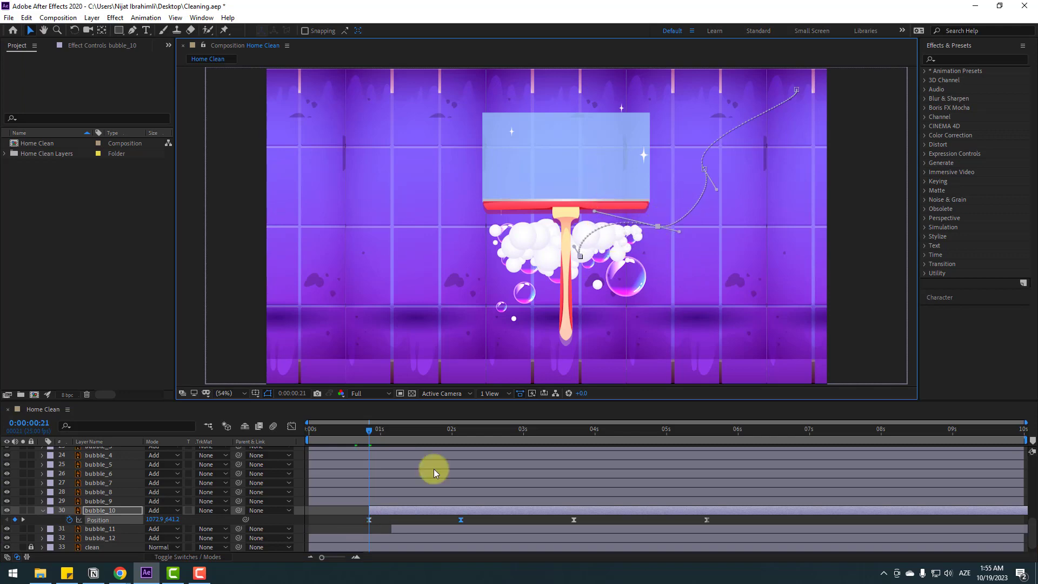
left_click(336, 520)
key("space")
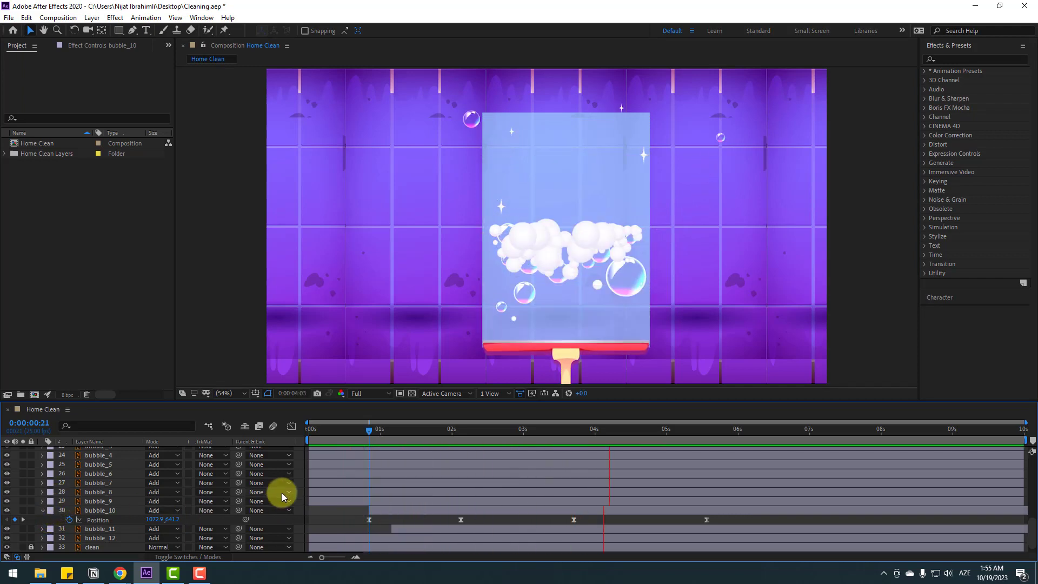
key("space")
left_click(41, 510)
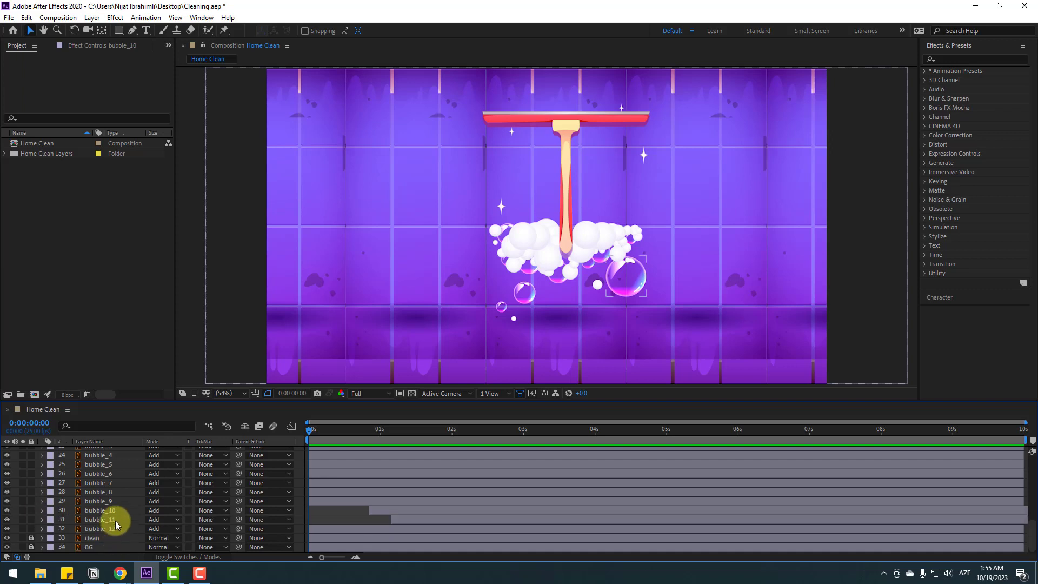
Step: Hide the bubble_1 through bubble_9 layers
left_click(100, 502)
scroll(108, 501, "up", 1)
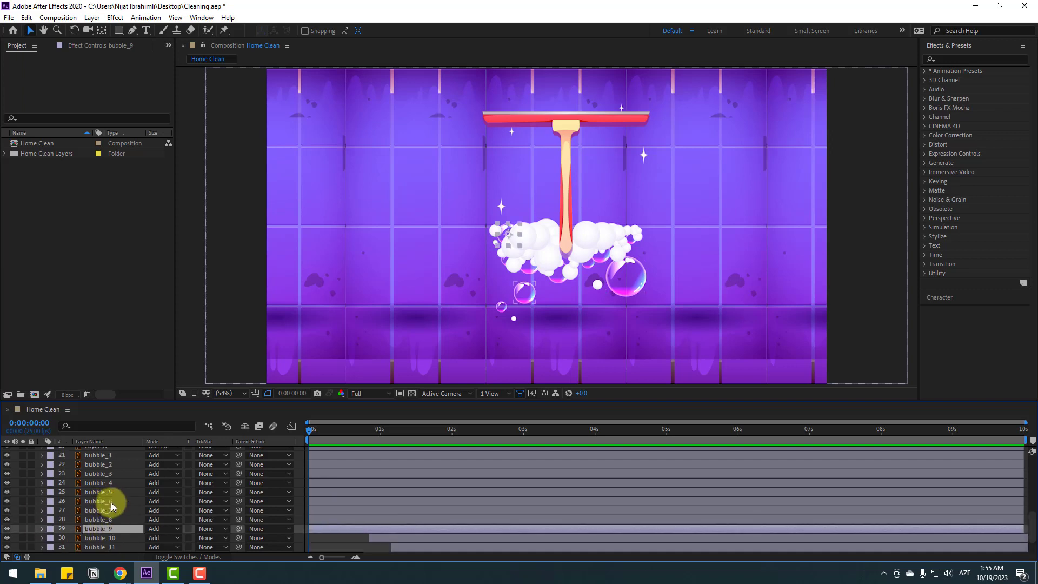
left_click(100, 456, "shift")
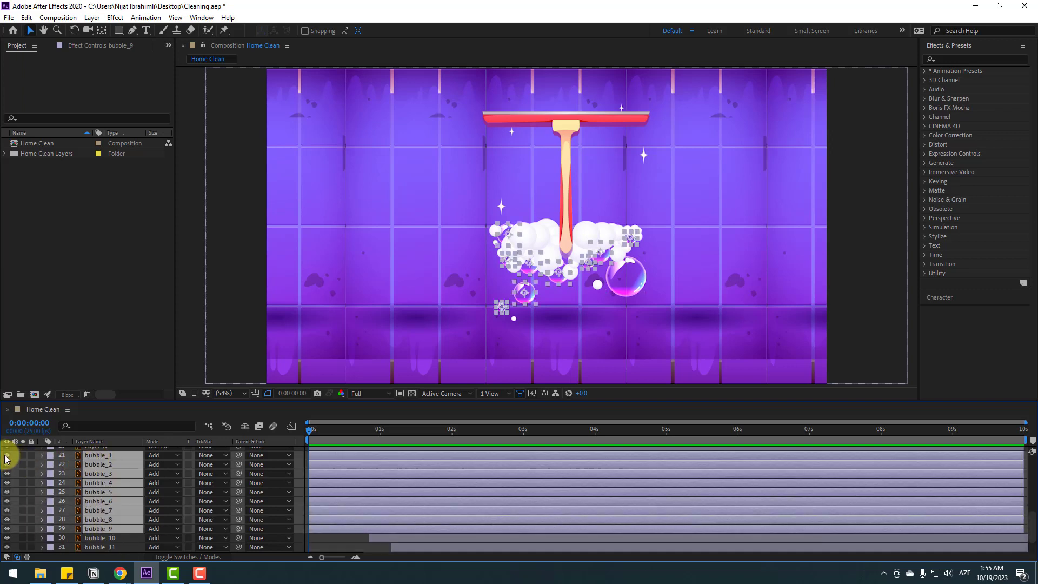
left_click(7, 457)
Step: Solo Layer 12, the layer directly above bubble_1
scroll(19, 516, "up", 2)
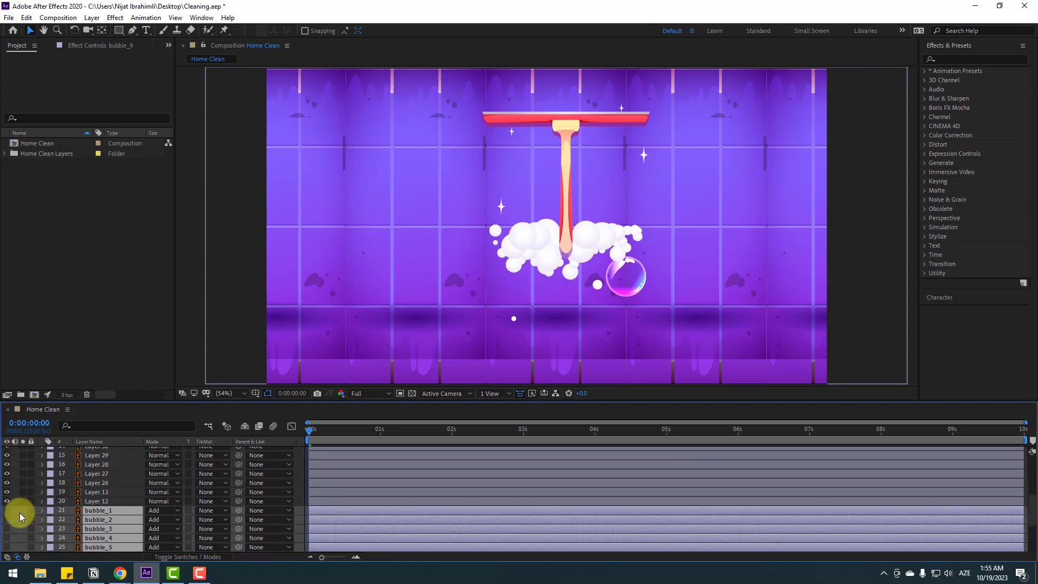
left_click(94, 502)
scroll(95, 511, "up", 1)
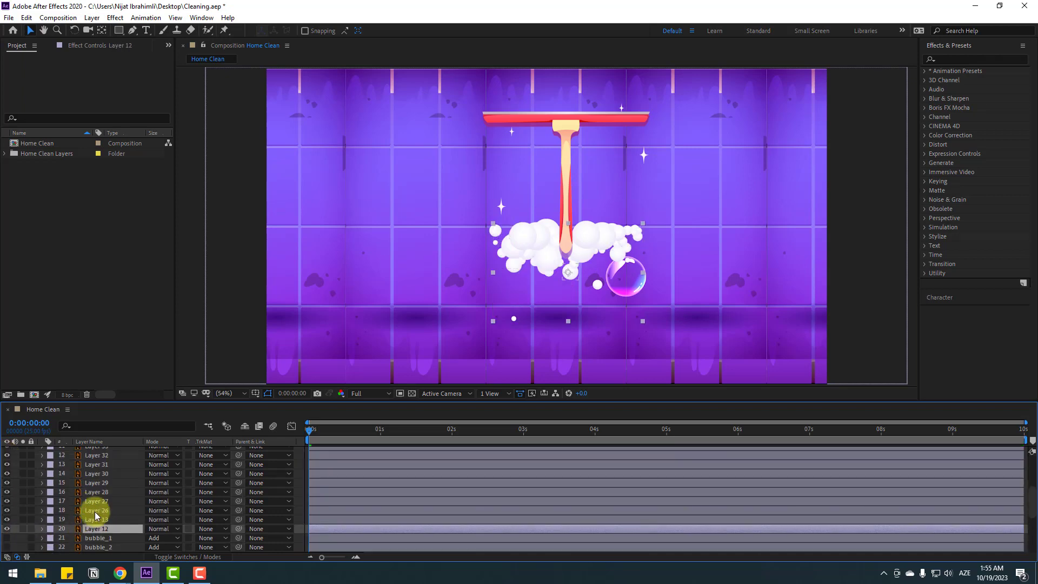
left_click(22, 529)
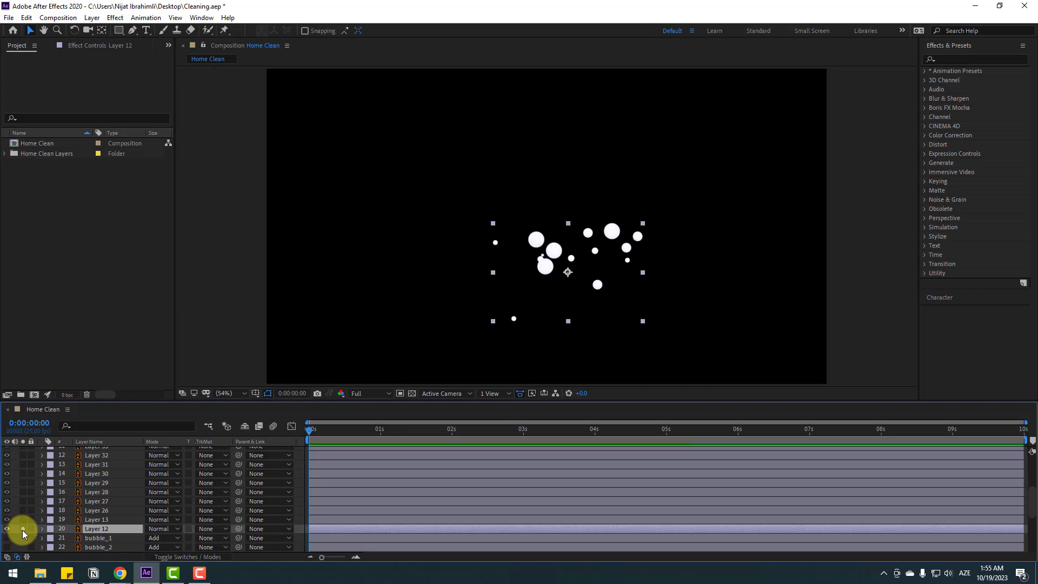
Step: Keyframe Layer 12's Scale from 0% at 0:00:00:00 to 100% at 0:00:01:01
key("s")
scroll(106, 513, "down", 1)
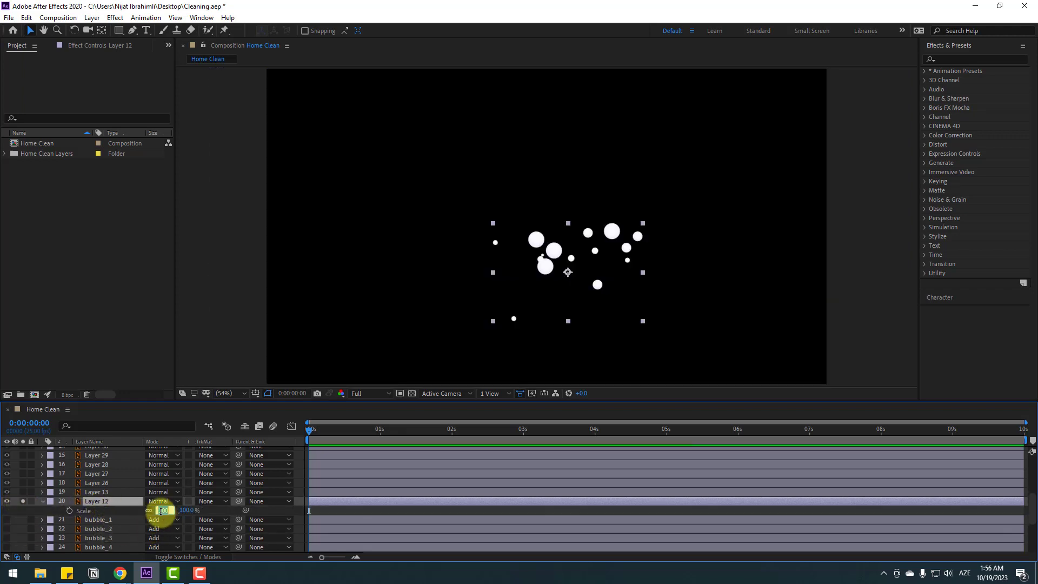
key("Return")
left_click(65, 511)
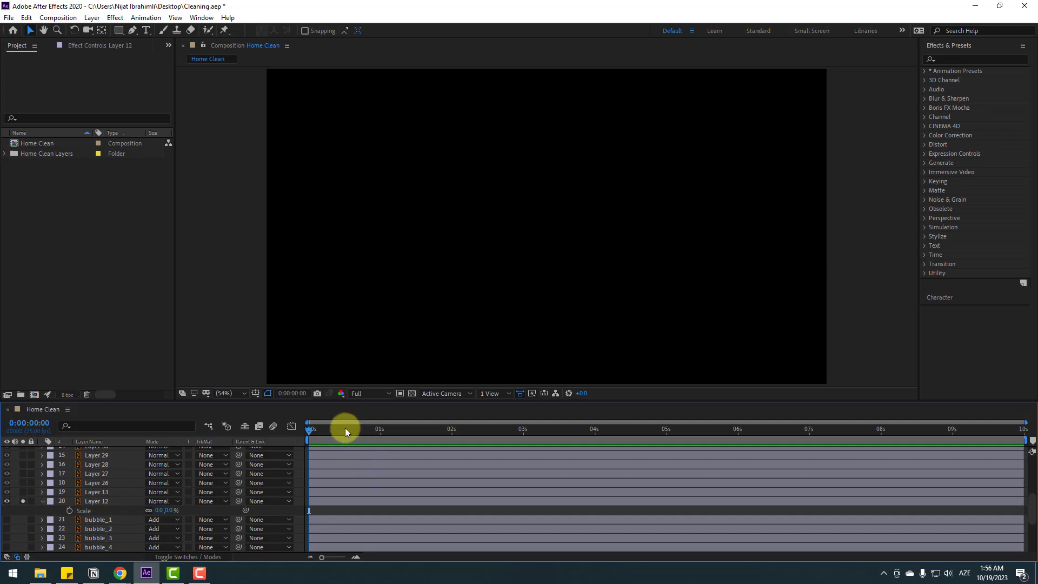
left_click(67, 512)
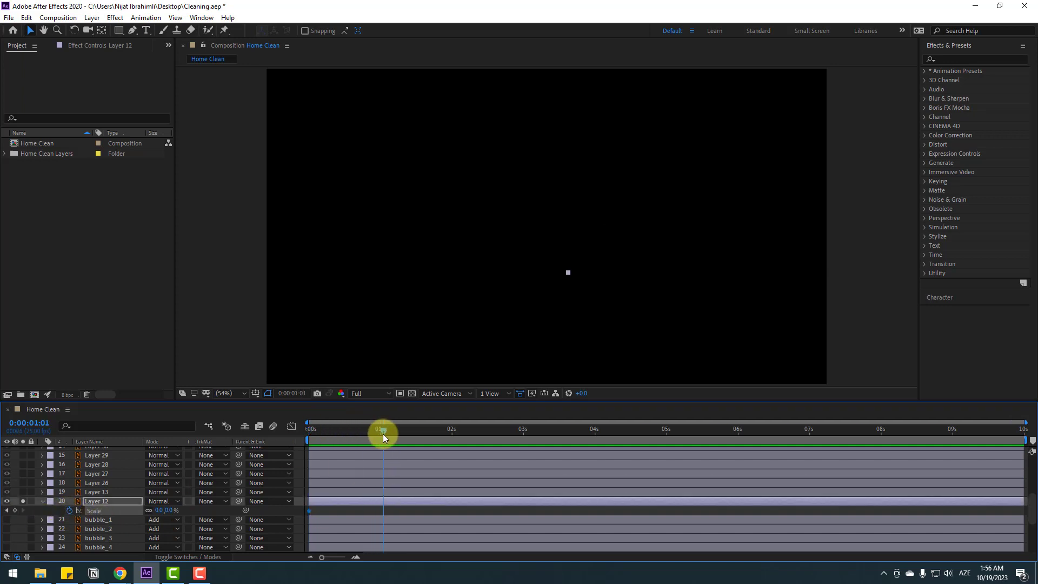
left_click(157, 510)
type("100")
key("Return")
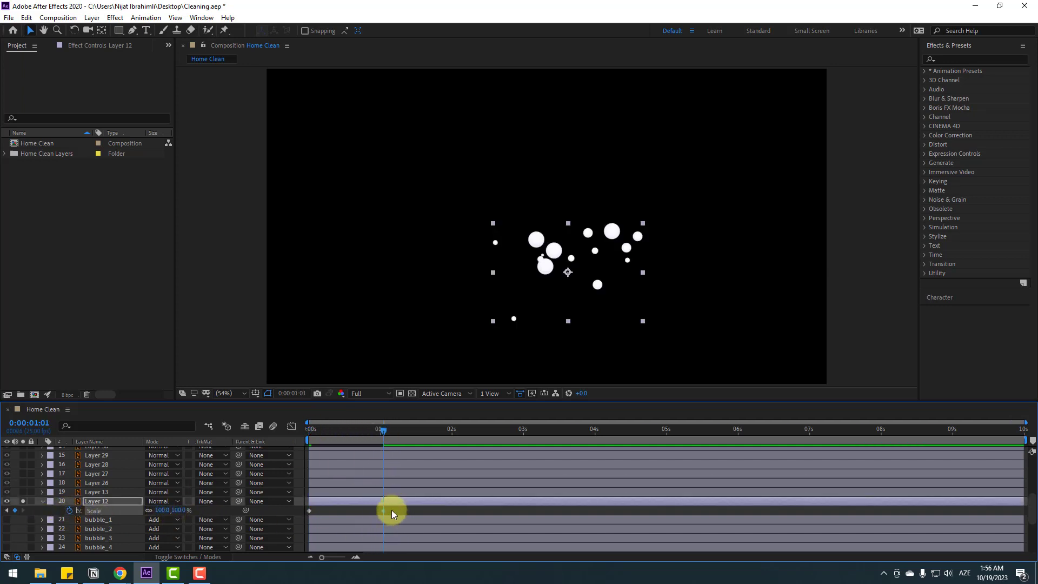
Step: Apply Easy Ease to both of Layer 12's Scale keyframes and preview the growth
left_click_drag(392, 511, 296, 515)
right_click(310, 511)
mouse_move(320, 506)
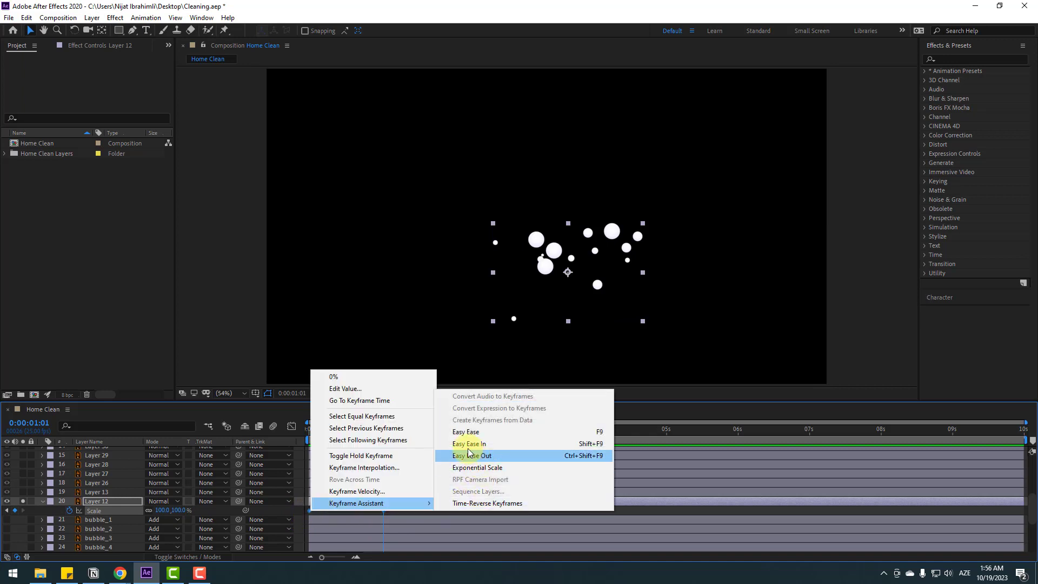
left_click(467, 431)
key("space")
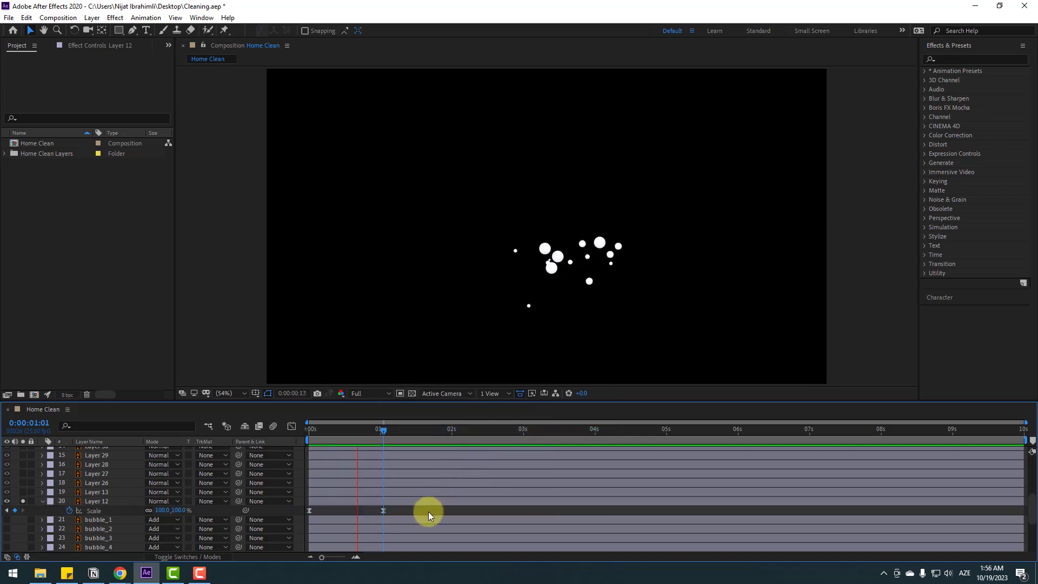
Step: Apply the Wave Warp effect to Layer 12 and set its Pinning to All Edges
left_click(956, 59)
type("wave")
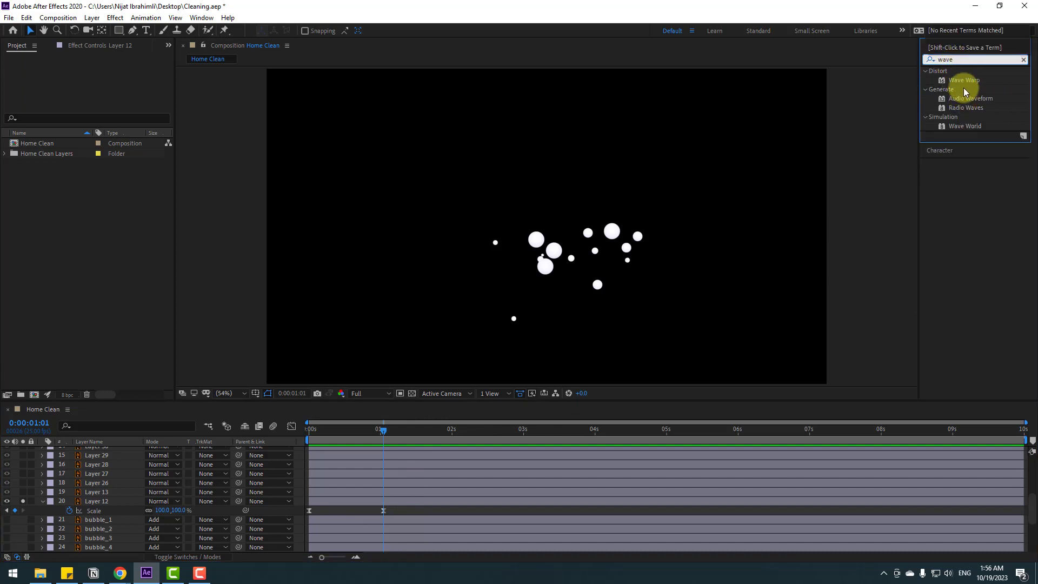
left_click_drag(964, 80, 93, 506)
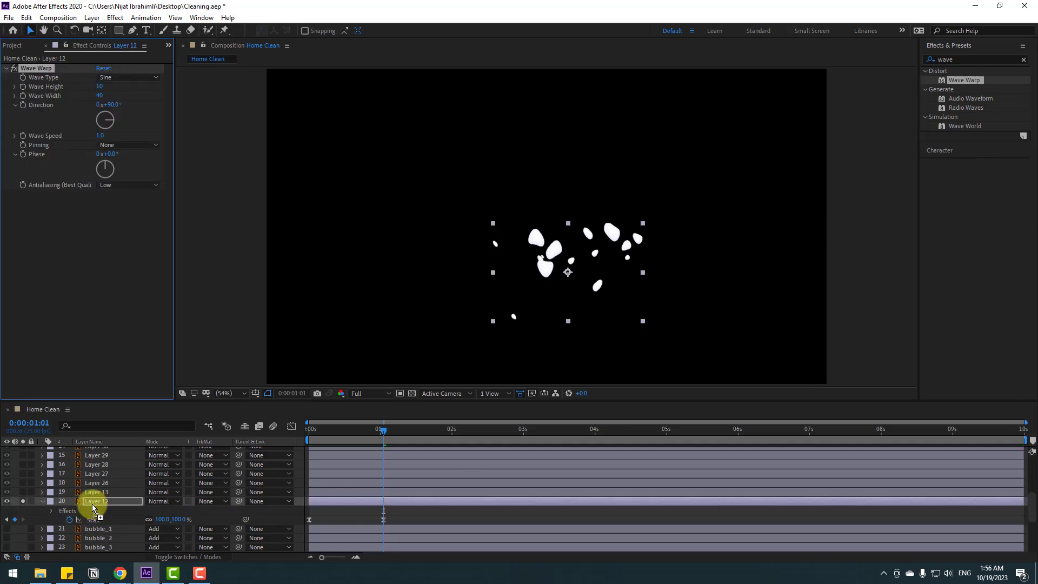
left_click(114, 146)
left_click(124, 171)
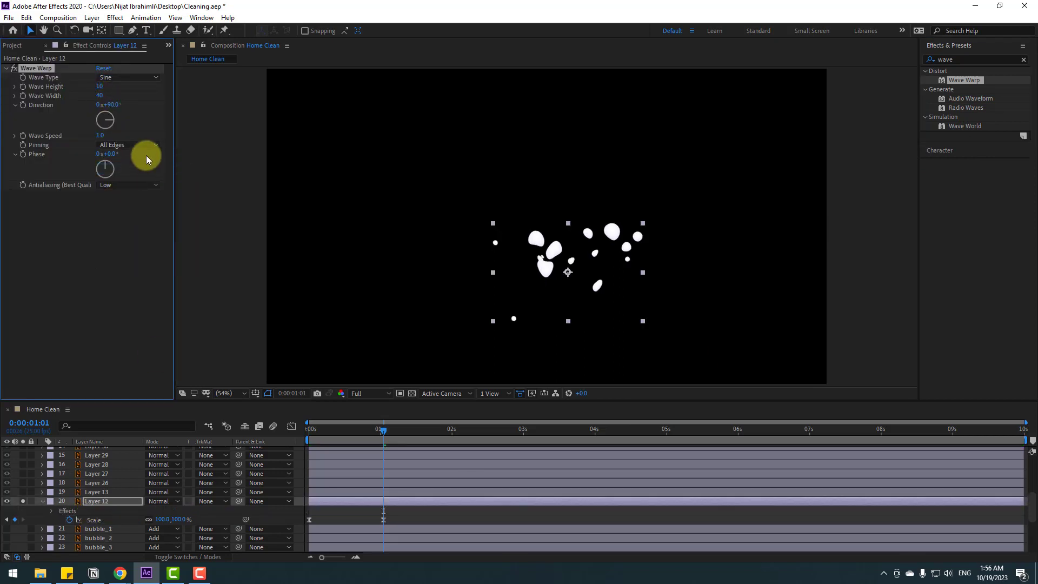
Step: Try a Wave Width of 44 on Layer 12's Wave Warp and preview the motion from the beginning
left_click_drag(105, 93, 117, 92)
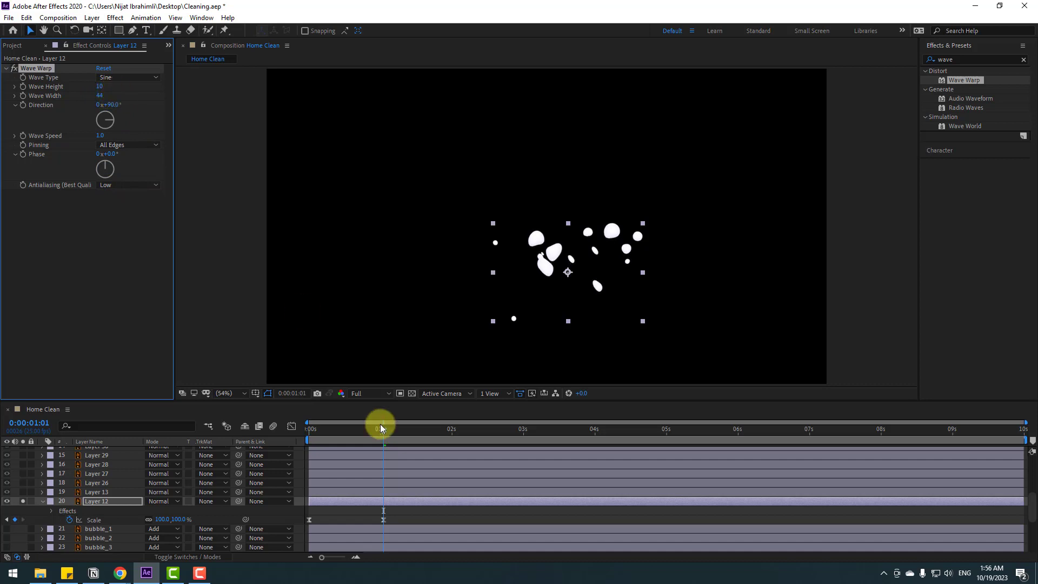
left_click_drag(353, 436, 288, 439)
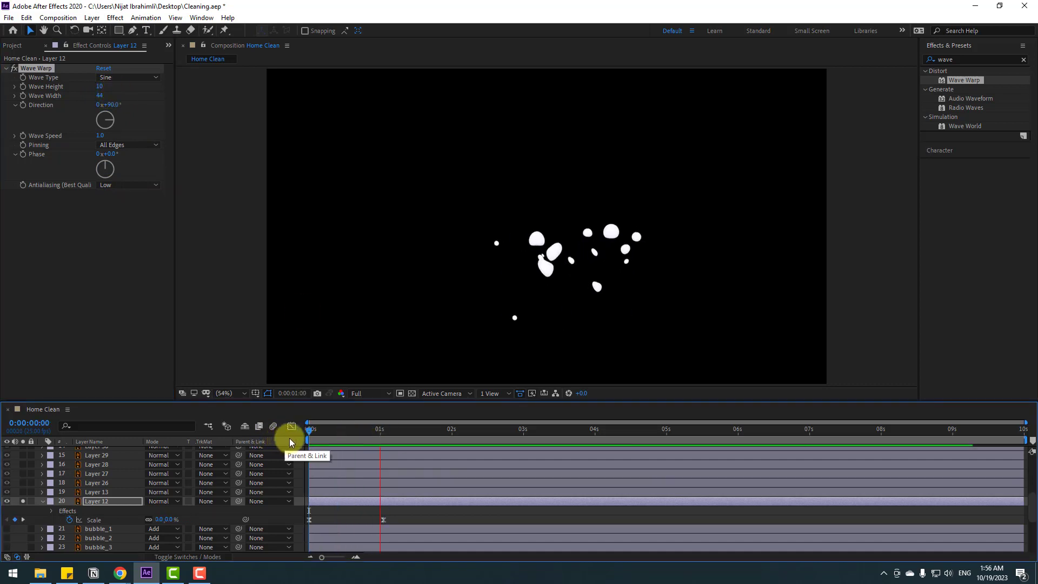
key("space")
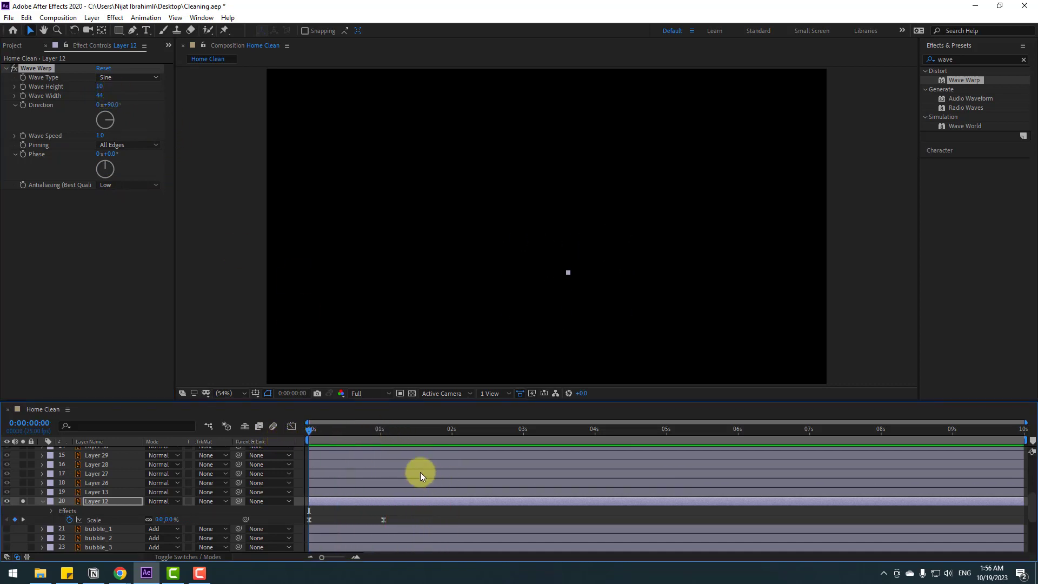
Step: Set Layer 12's Wave Height to -6 and Wave Width to 33 at 0:00:01:03, and preview the wobble
left_click_drag(336, 430, 389, 427)
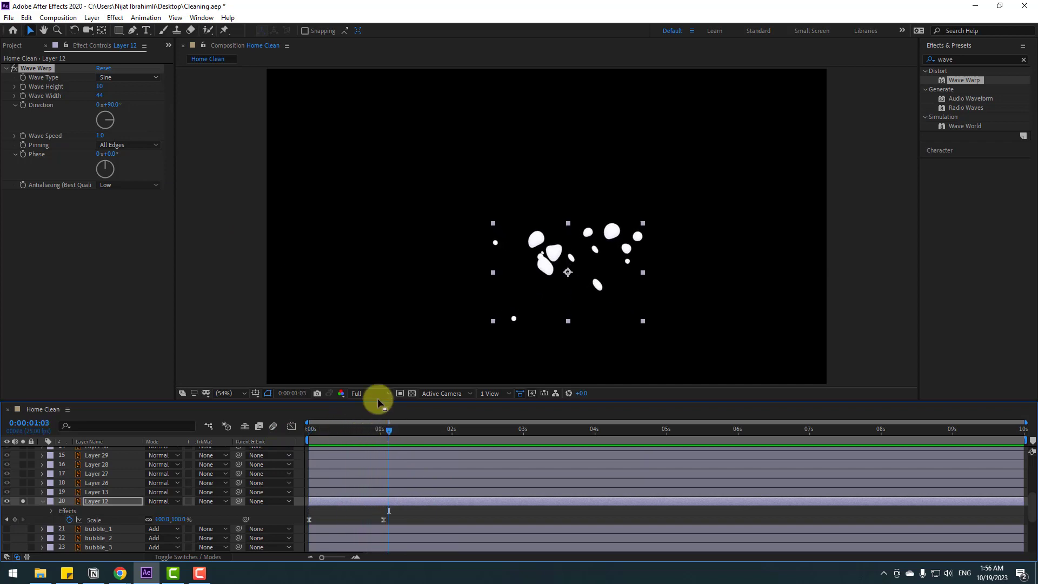
left_click_drag(99, 98, 42, 92)
key("space")
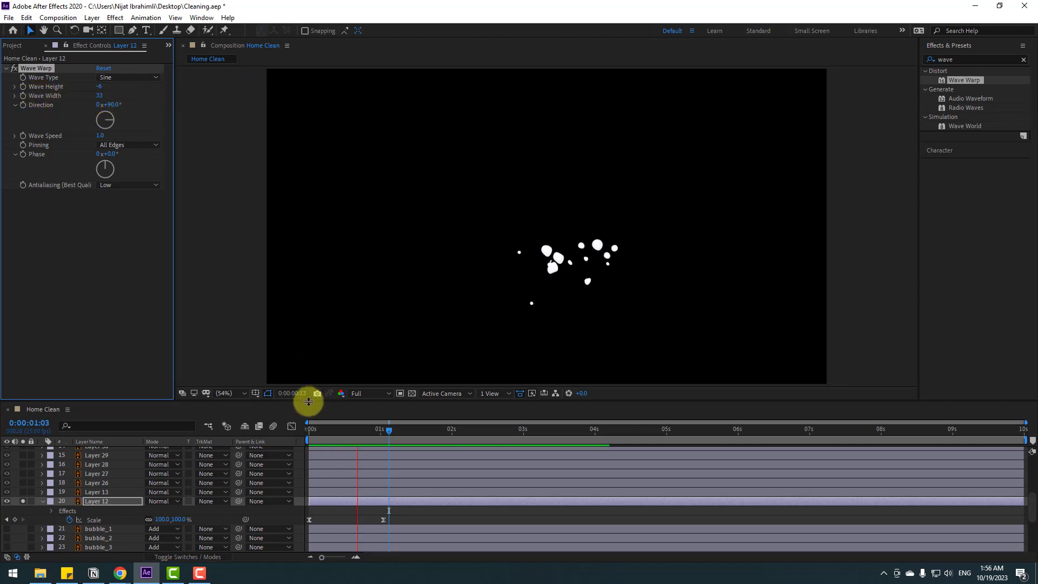
key("space")
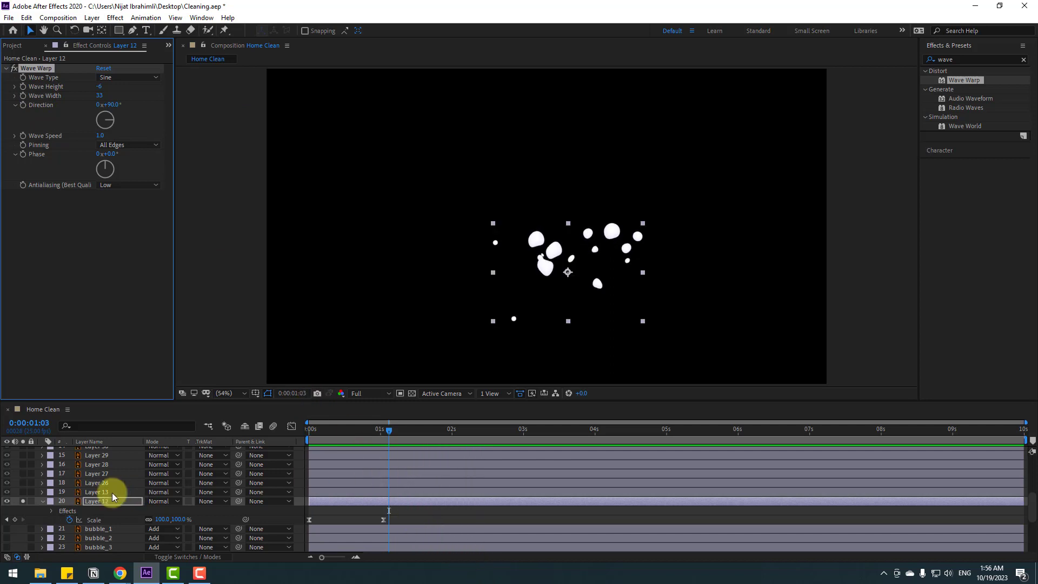
Step: Turn off solo for Layer 12 and, at 0:00:03:17, move it down to just below the squeegee blade
left_click(22, 501)
left_click_drag(367, 429, 572, 444)
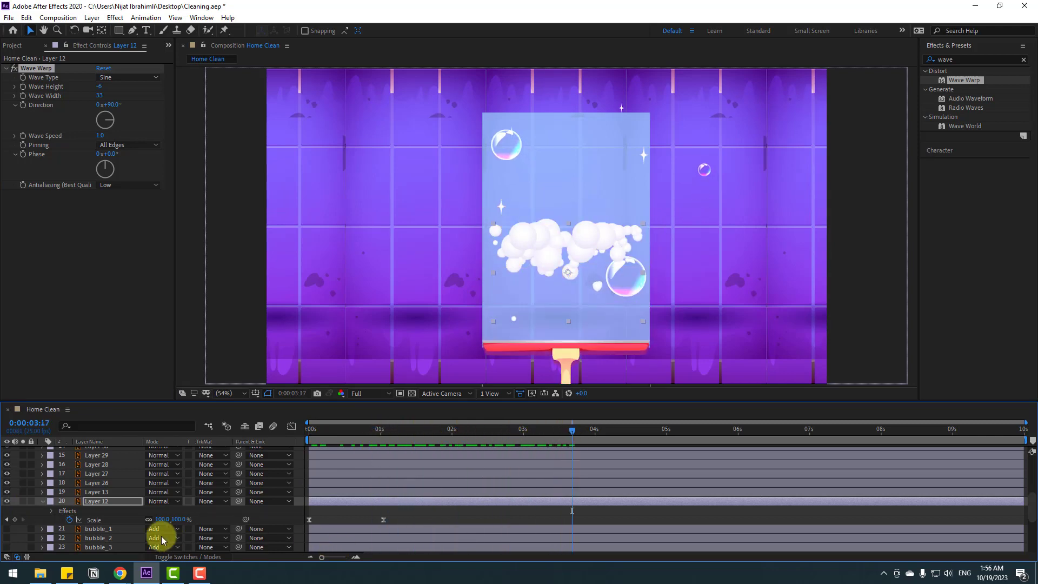
left_click(102, 502)
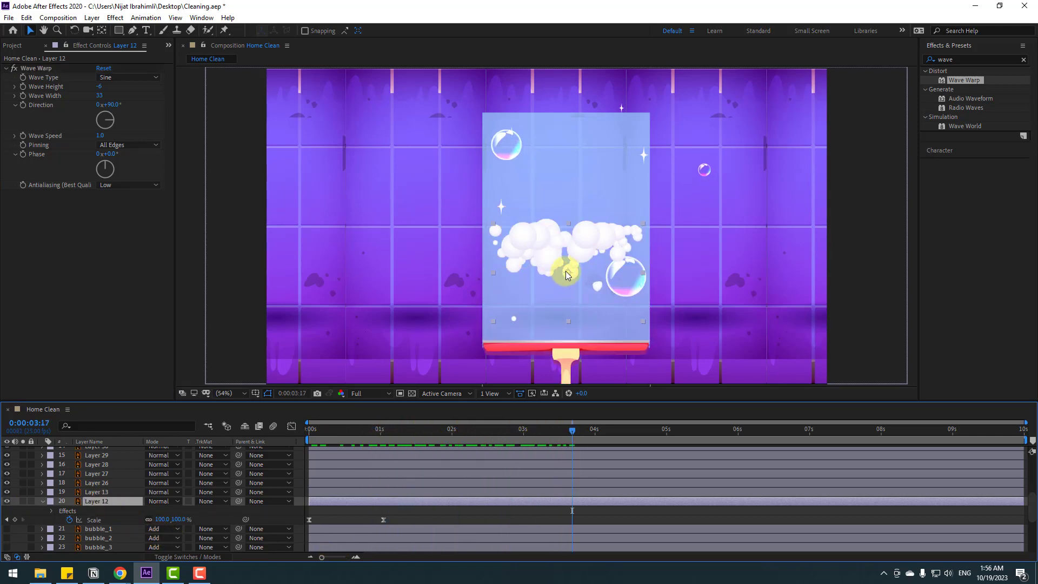
left_click_drag(568, 273, 560, 392)
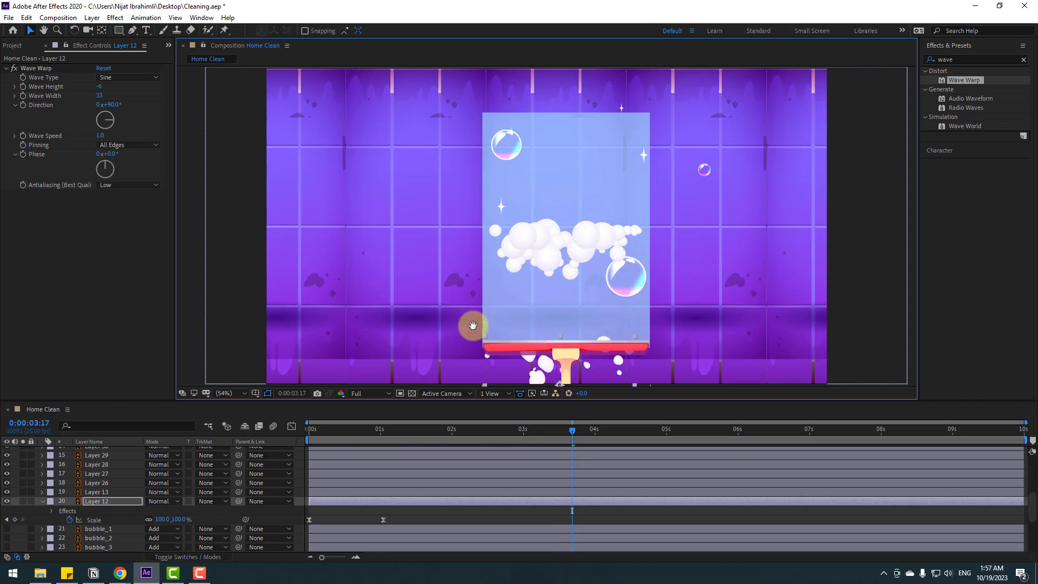
left_click_drag(473, 341, 474, 282)
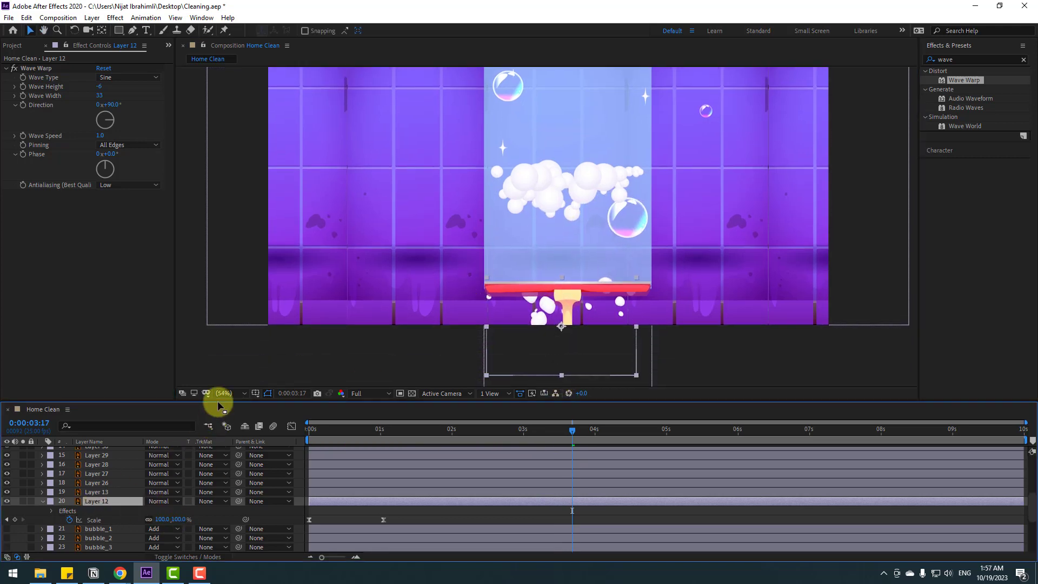
Step: Enlarge the timeline area and parent Layer 12 to the object layer
left_click_drag(220, 399, 221, 251)
scroll(185, 424, "up", 5)
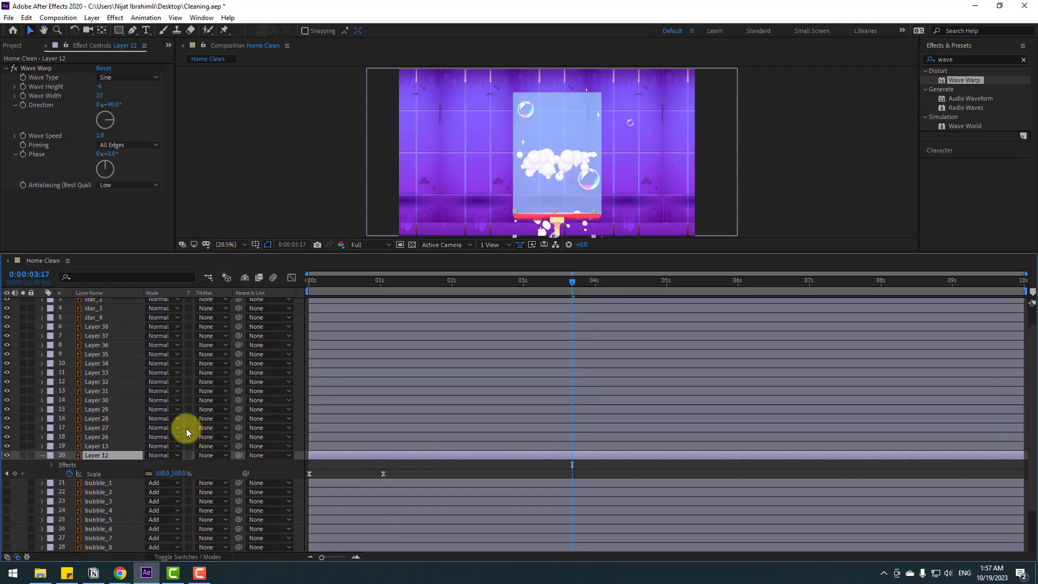
left_click_drag(238, 477, 89, 302)
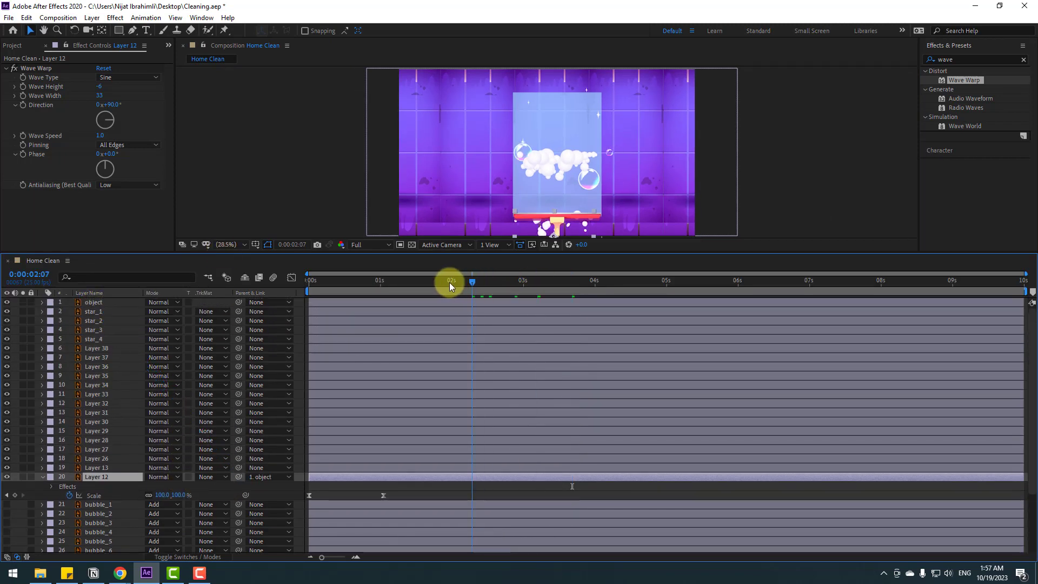
Step: At 0:00:00:13, move Layer 12 slightly up so its foam dots sit right at the squeegee blade
left_click_drag(449, 282, 346, 281)
scroll(588, 183, "up", 2)
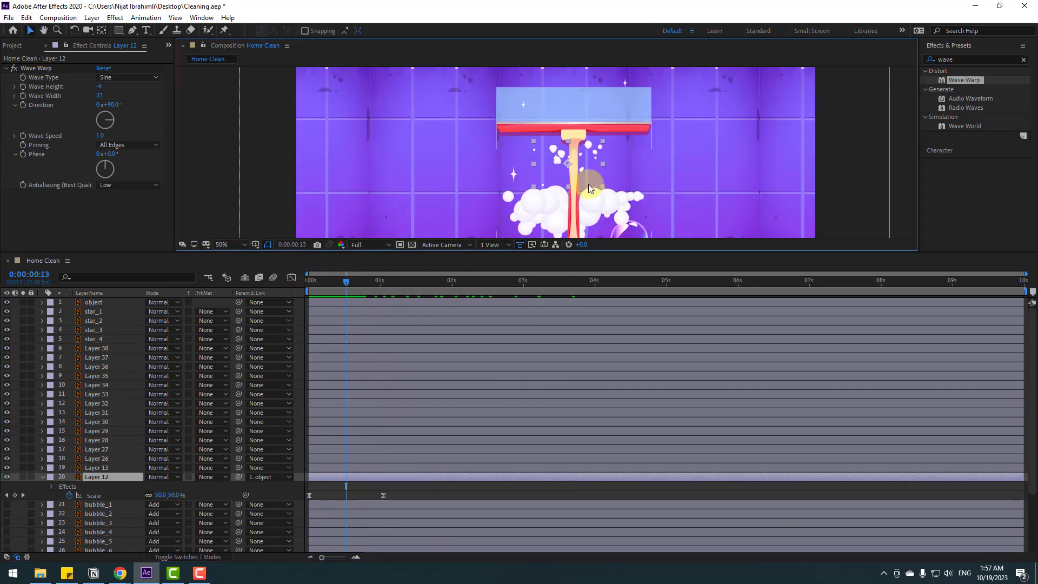
left_click_drag(568, 169, 566, 145)
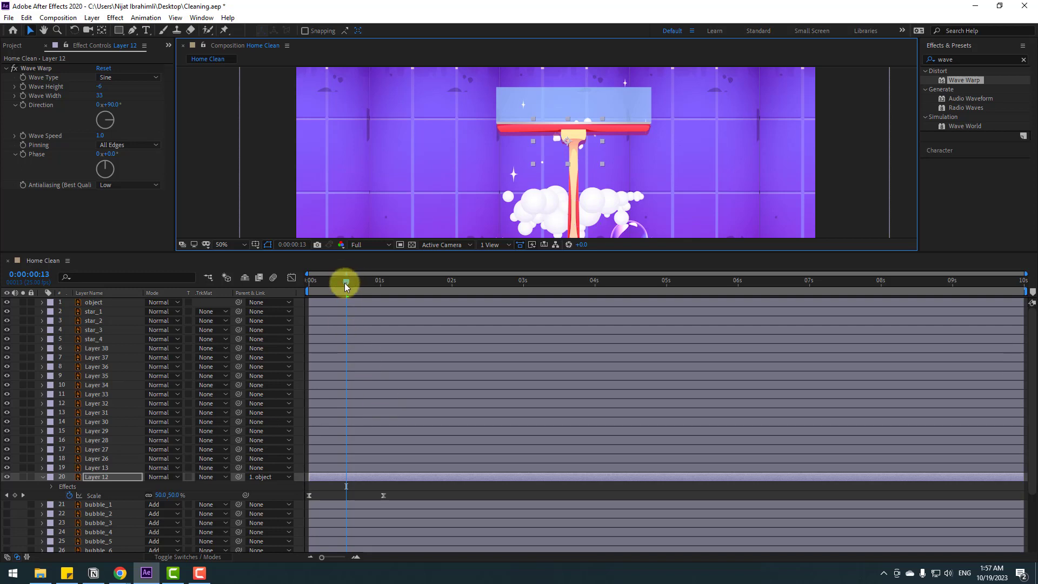
Step: Preview the squeegee wipe with its attached foam in the full composition view, and return to 0:00:00:00
left_click_drag(345, 284, 368, 282)
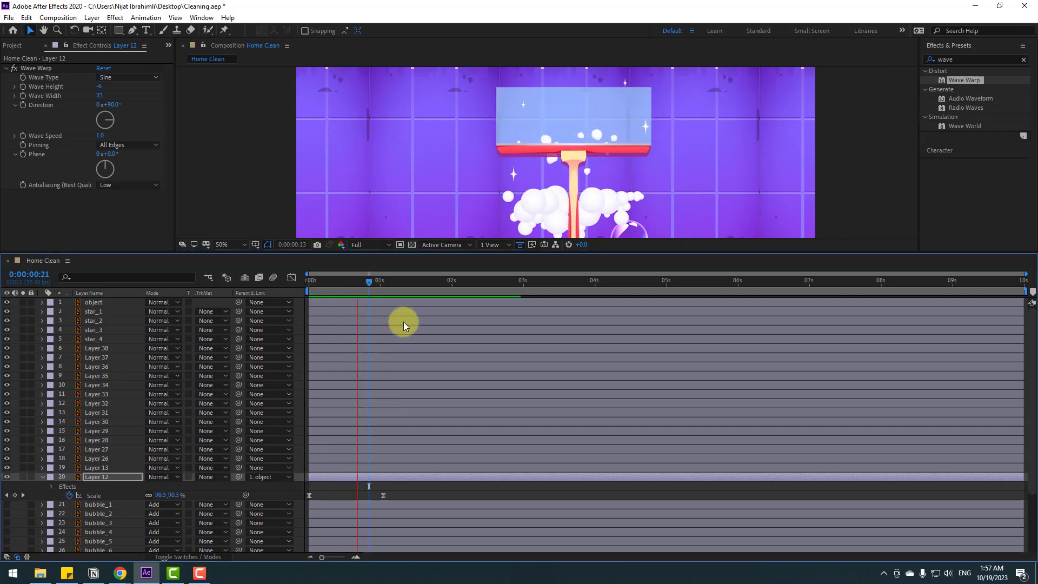
scroll(579, 216, "down", 2)
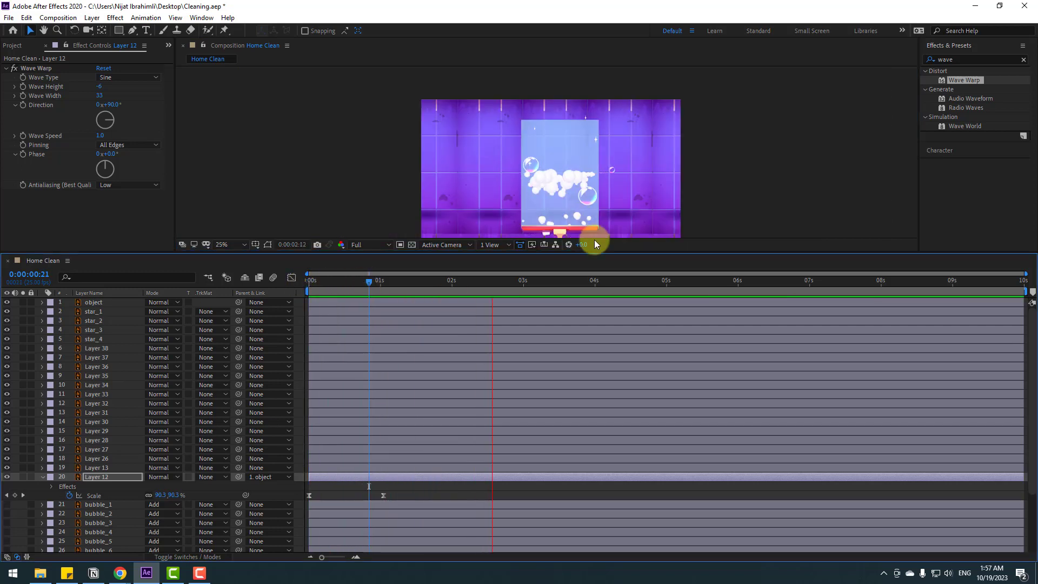
left_click_drag(424, 285, 278, 320)
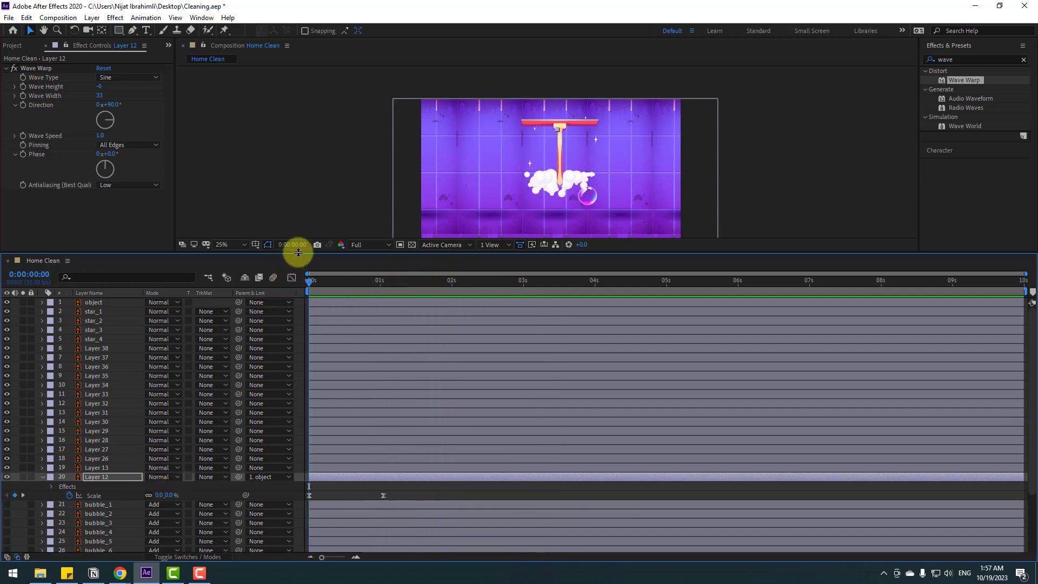
Step: Briefly solo Layer 13 to identify its artwork, and parent it to the object layer at 0:00:00:00
left_click_drag(298, 253, 276, 301)
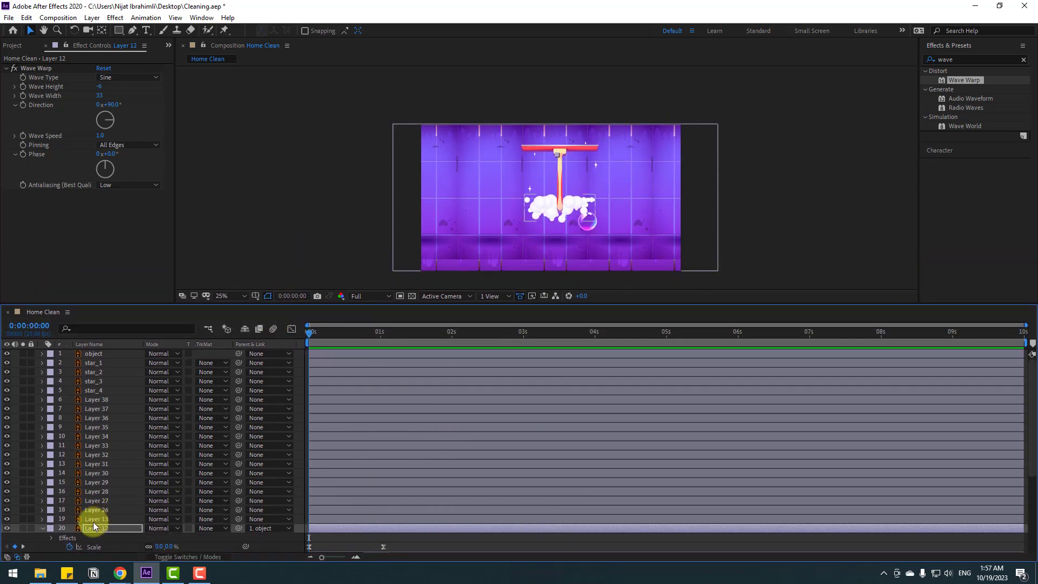
left_click(91, 519)
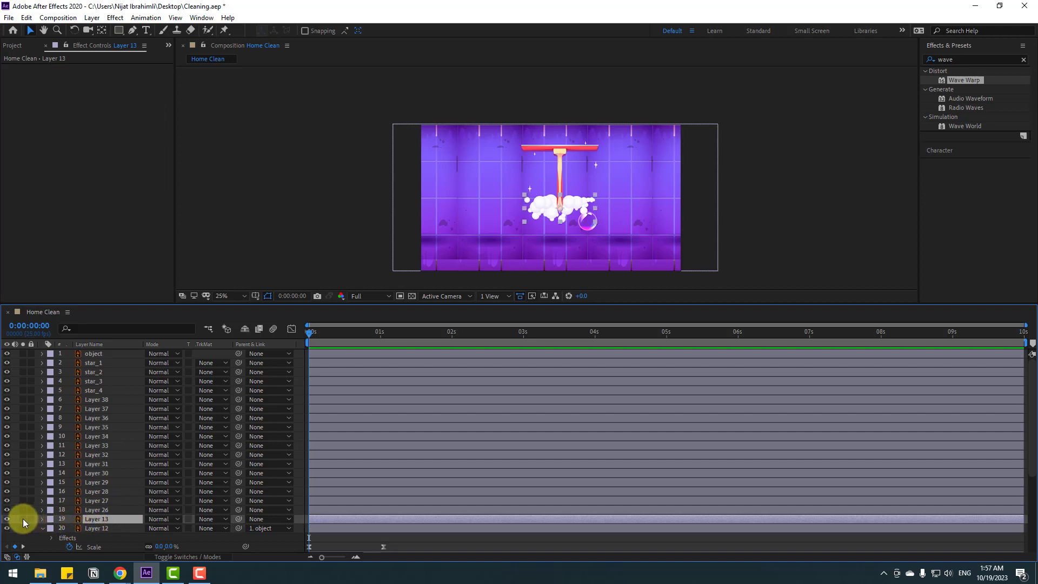
left_click(23, 519)
left_click(23, 519)
left_click_drag(238, 519, 86, 354)
Step: Briefly solo Layer 26 to check it, parent Layers 26 through 38 to the object layer, and enlarge the composition view
left_click(86, 510)
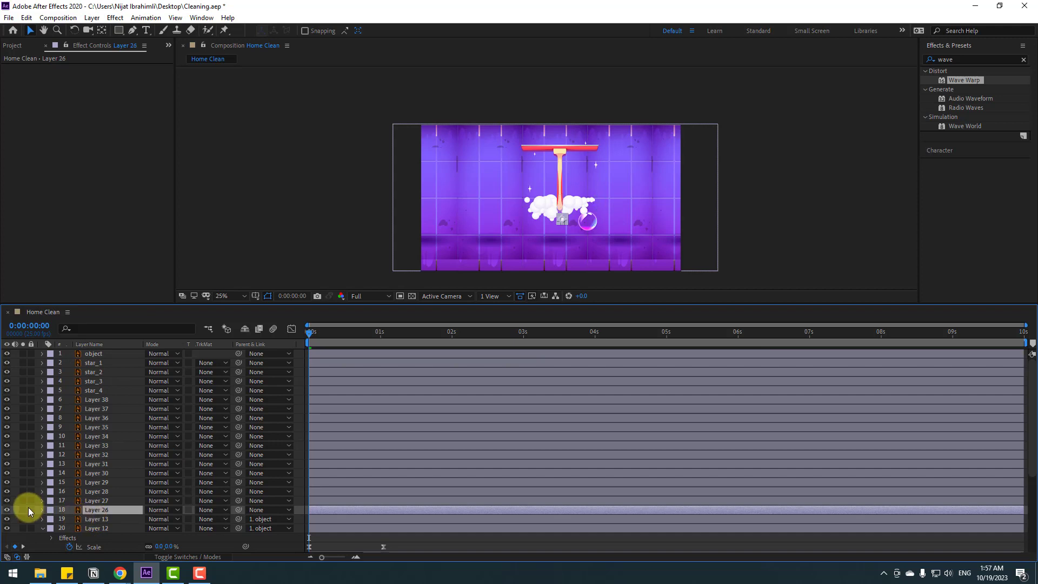
left_click(23, 510)
left_click(22, 510)
left_click(93, 399, "shift")
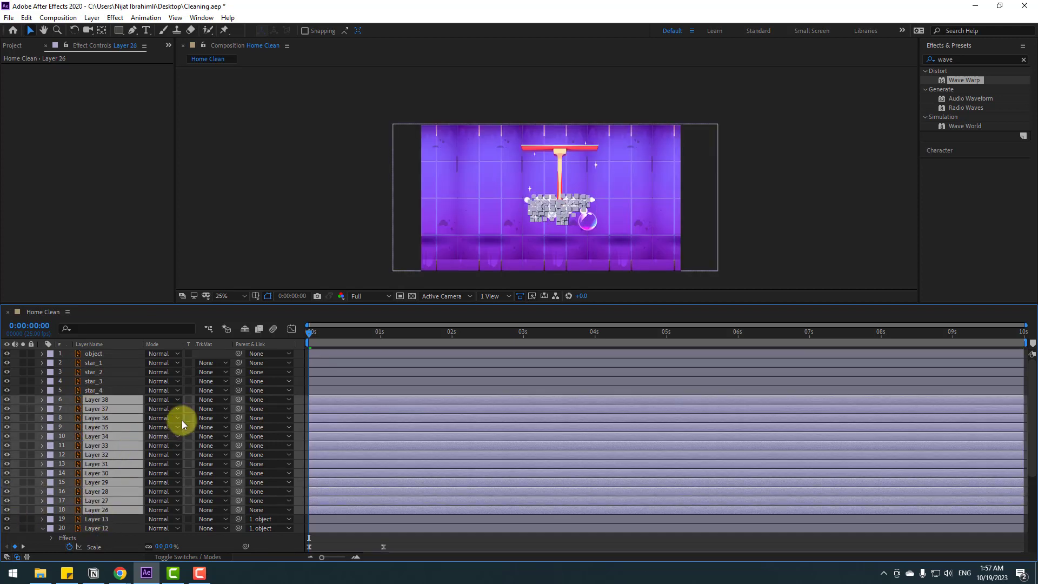
left_click_drag(237, 400, 99, 356)
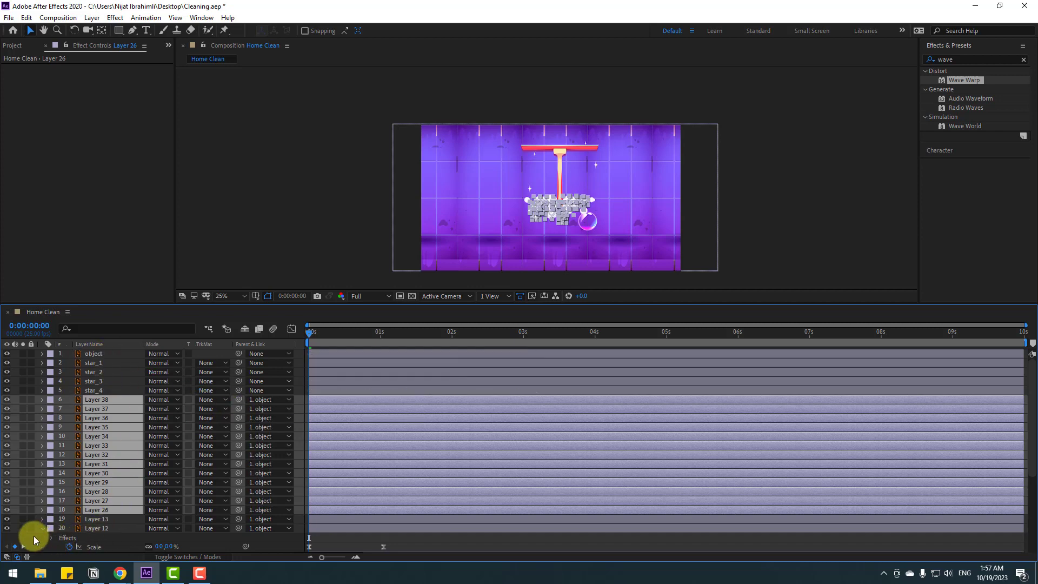
left_click_drag(312, 305, 279, 428)
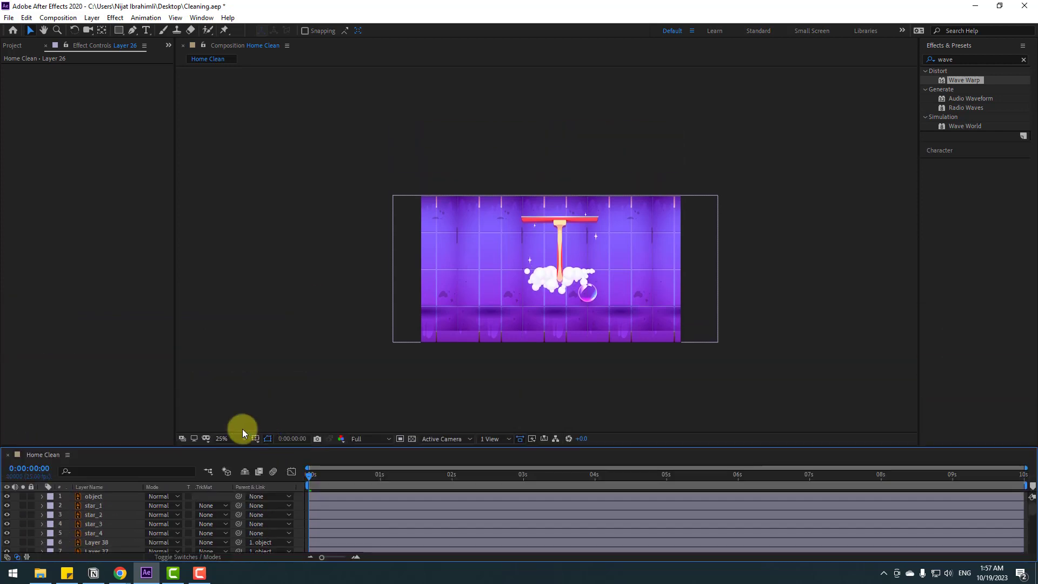
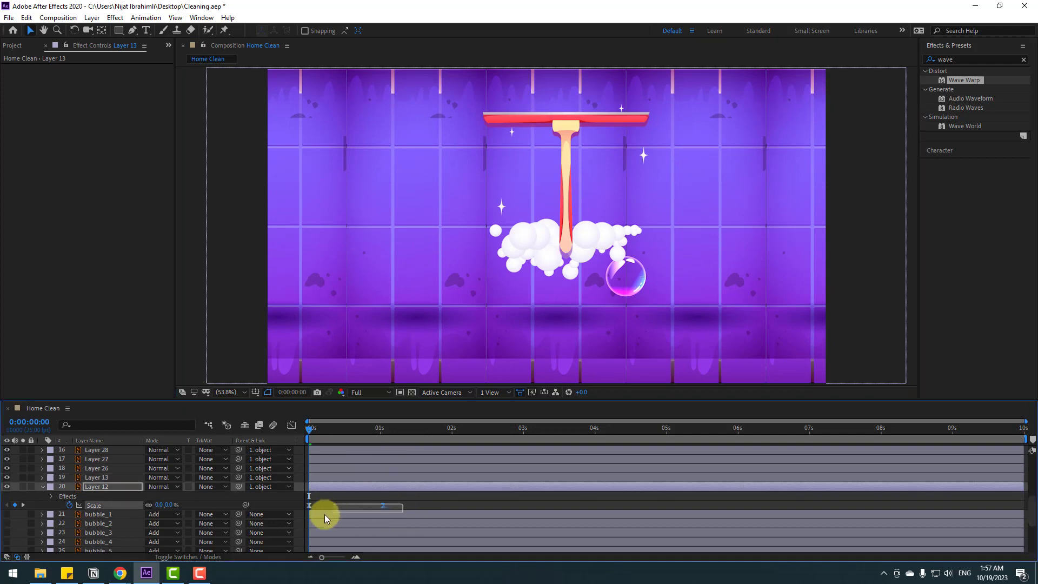
Step: Paste Layer 12's two copied scale keyframes onto Layer 13 at 0:00:00:00 and check the foam growth during the wipe
left_click(88, 481)
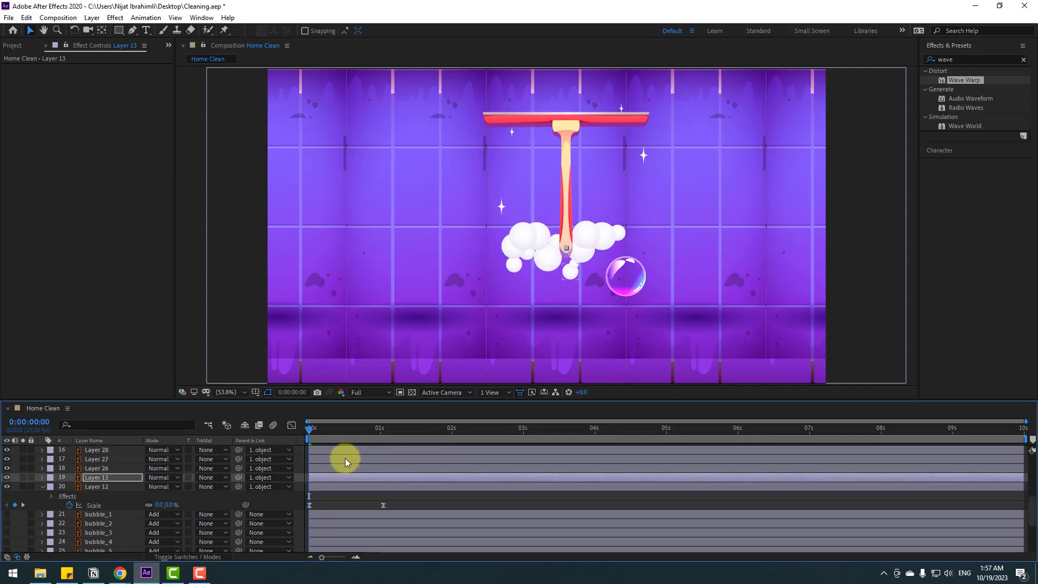
left_click_drag(332, 427, 406, 429)
left_click_drag(514, 309, 503, 196)
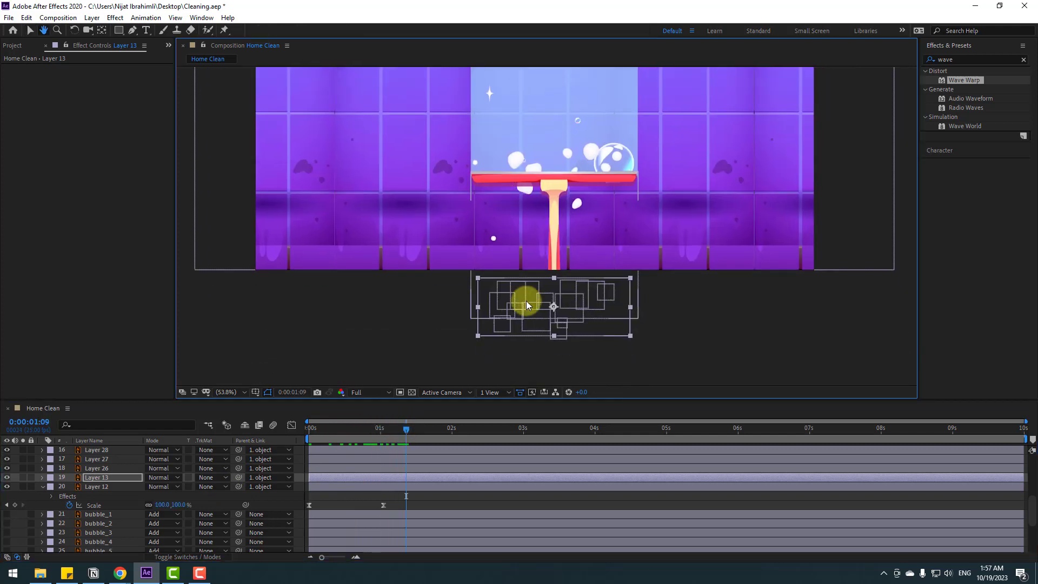
left_click_drag(601, 328, 593, 197)
mouse_move(379, 429)
left_mouse_down()
mouse_move(282, 430)
mouse_move(375, 431)
left_mouse_up()
left_click(233, 392)
left_click(356, 310)
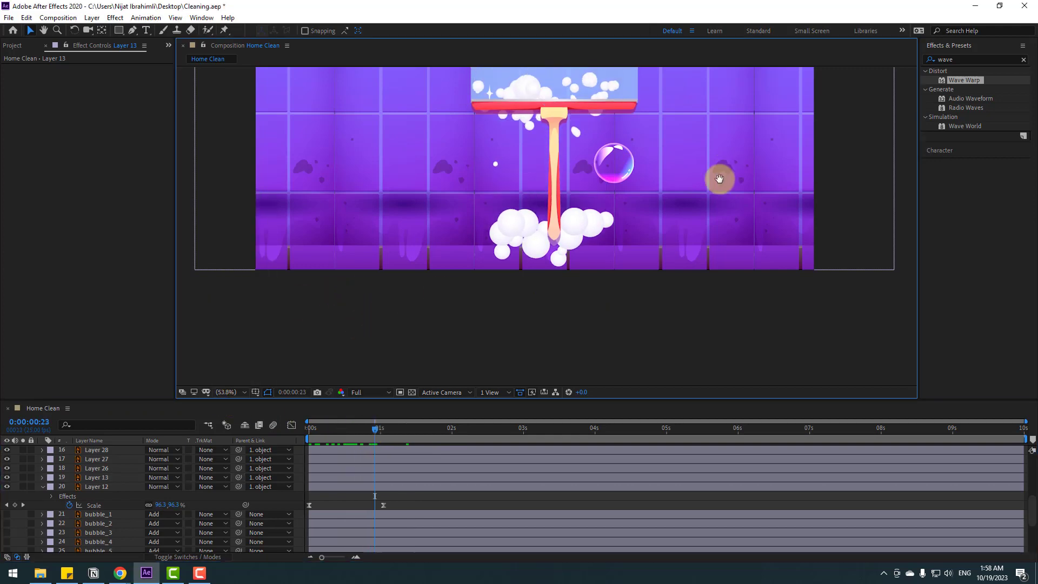
Step: Stagger the foam by shifting Layer 12 and Layer 13 slightly later, with Layer 13 starting a few frames after Layer 12
left_click_drag(725, 168, 707, 259)
left_click_drag(354, 427, 398, 427)
left_click_drag(339, 486, 341, 478)
left_click_drag(325, 429, 429, 443)
mouse_move(500, 324)
left_mouse_down()
mouse_move(505, 332)
mouse_move(501, 315)
mouse_move(501, 326)
left_mouse_up()
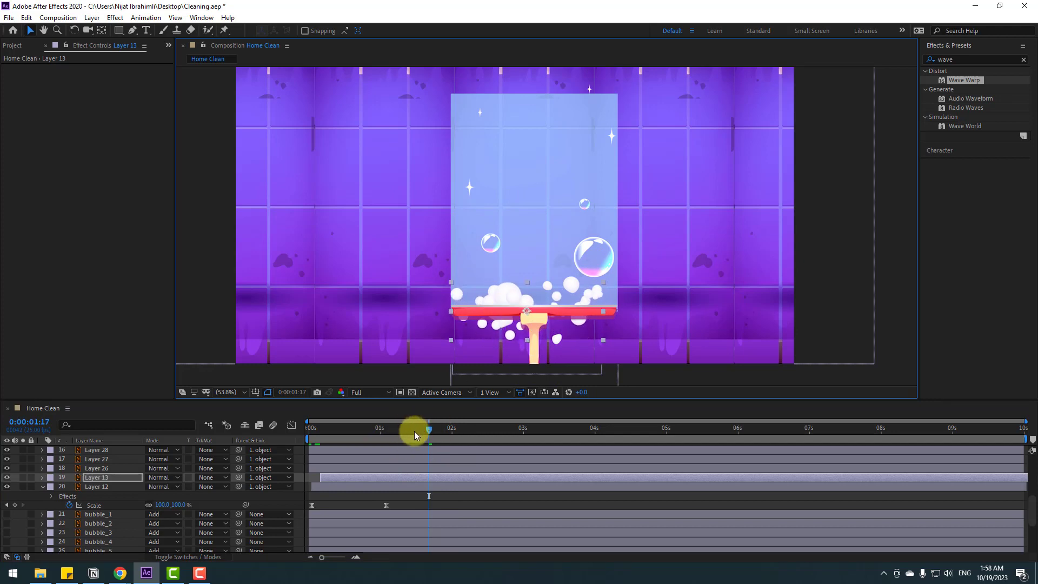
Step: Keyframe Layer 13's position at about 0:00:01:00, and lower it to 260.9, 101.8 at 0:00:01:22
key("p")
left_click_drag(343, 430, 443, 431)
left_click(69, 487)
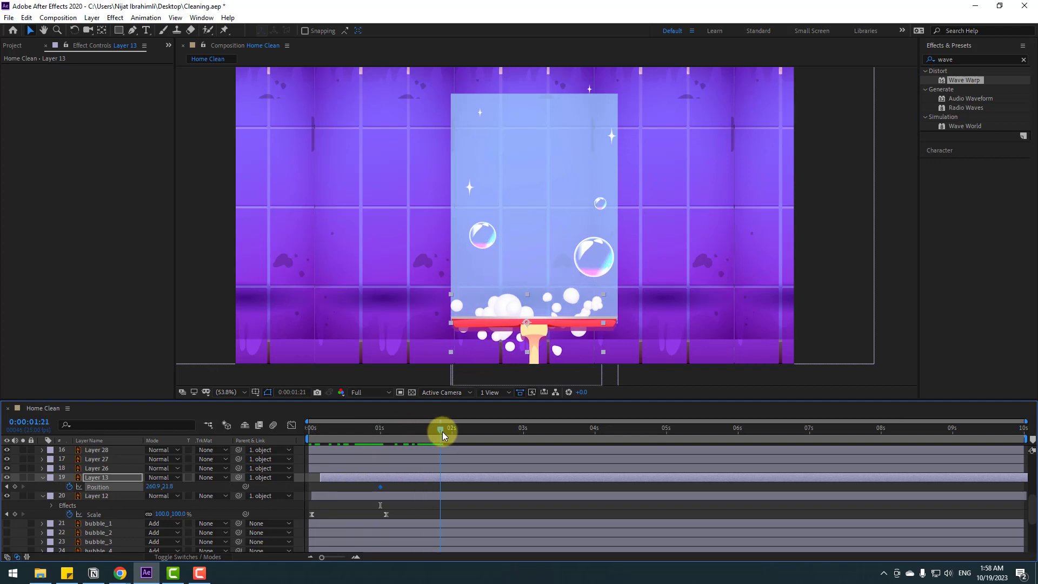
left_click_drag(181, 486, 209, 485)
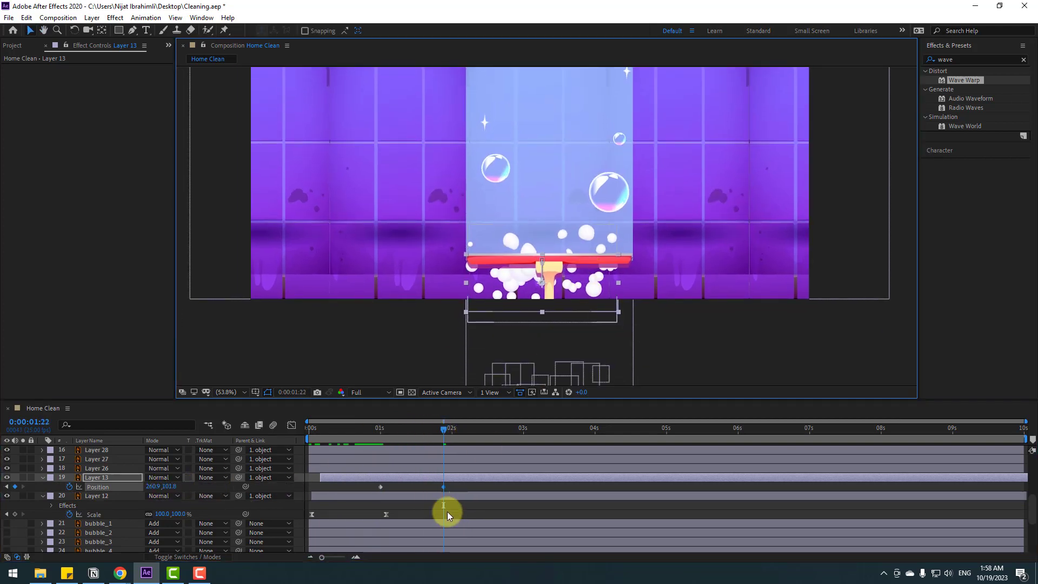
Step: Show Layer 13's scale alongside its position and set the scale to 0% at 0:00:01:23
key("shift+s")
left_click(405, 428)
key("space")
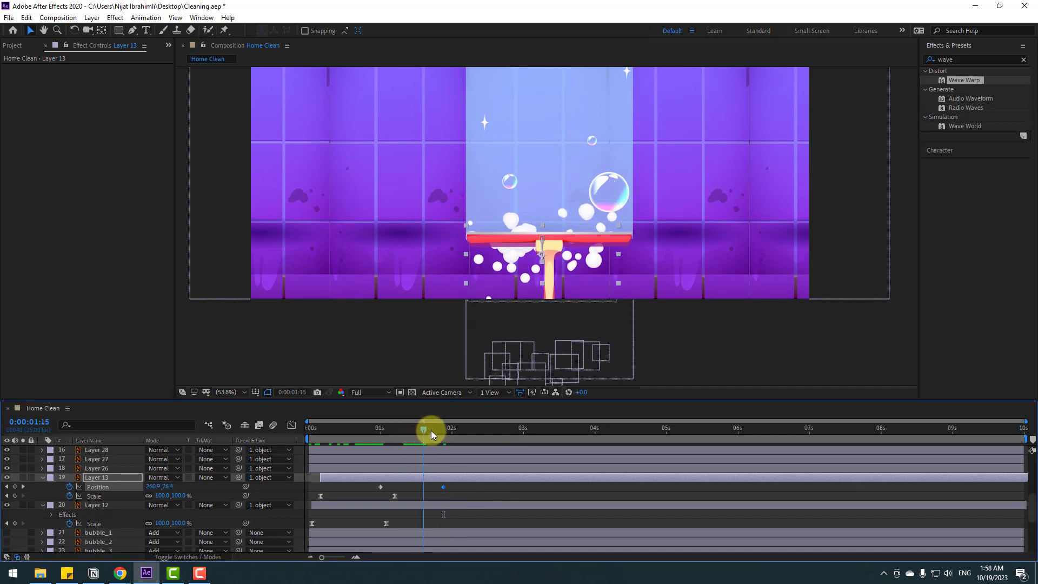
left_click(165, 496)
type("0")
key("Return")
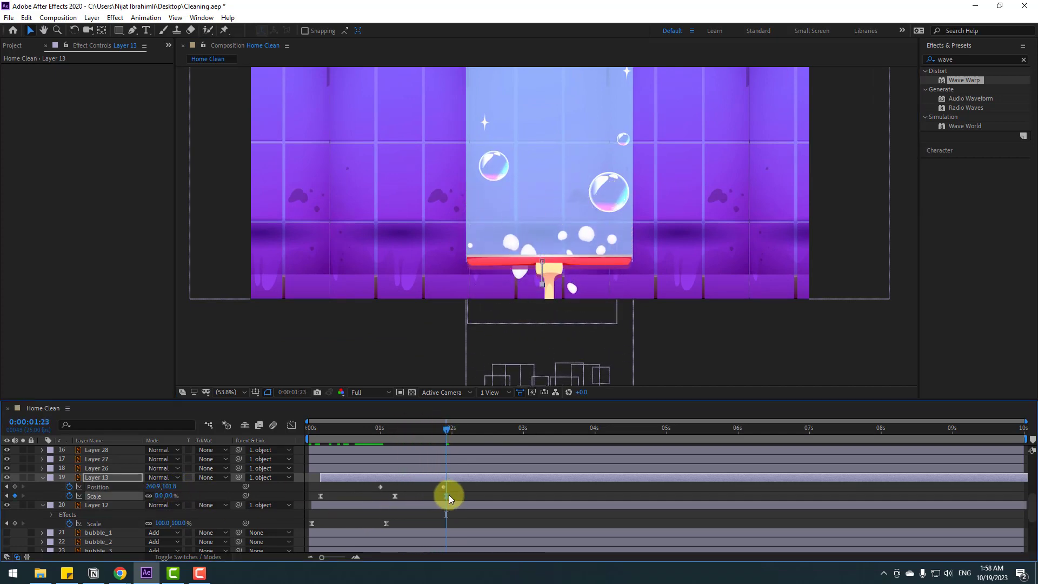
Step: Apply Easy Ease to Layer 13's position keyframes and preview the foam motion
left_click(381, 487)
right_click(381, 488)
mouse_move(444, 479)
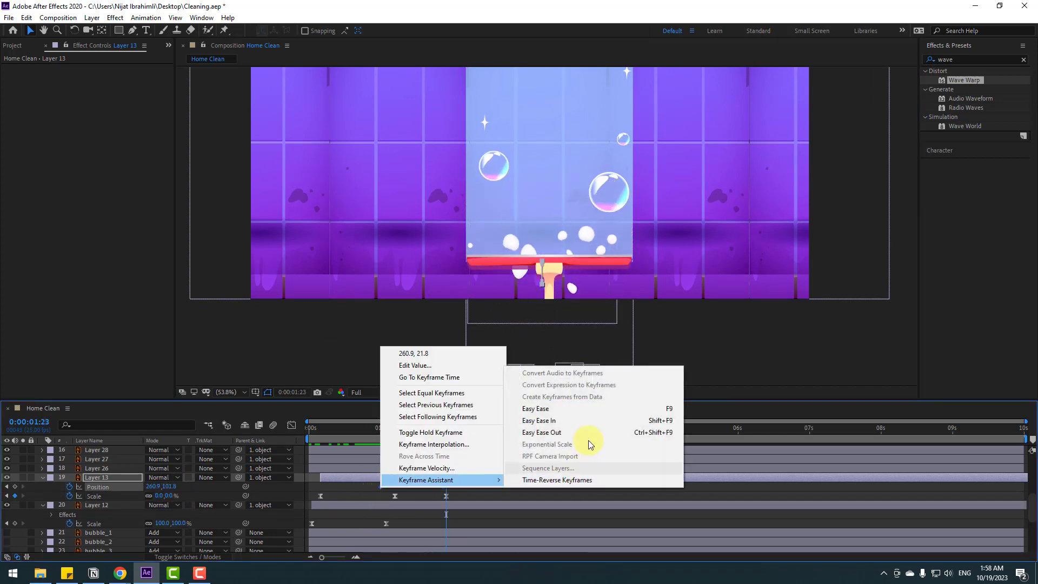
left_click(576, 410)
key("space")
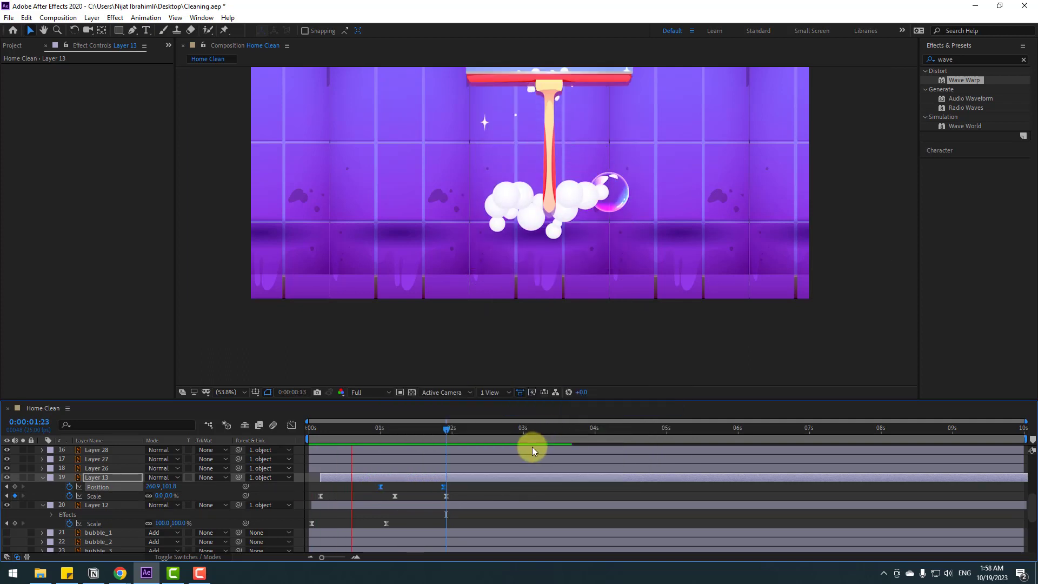
key("space")
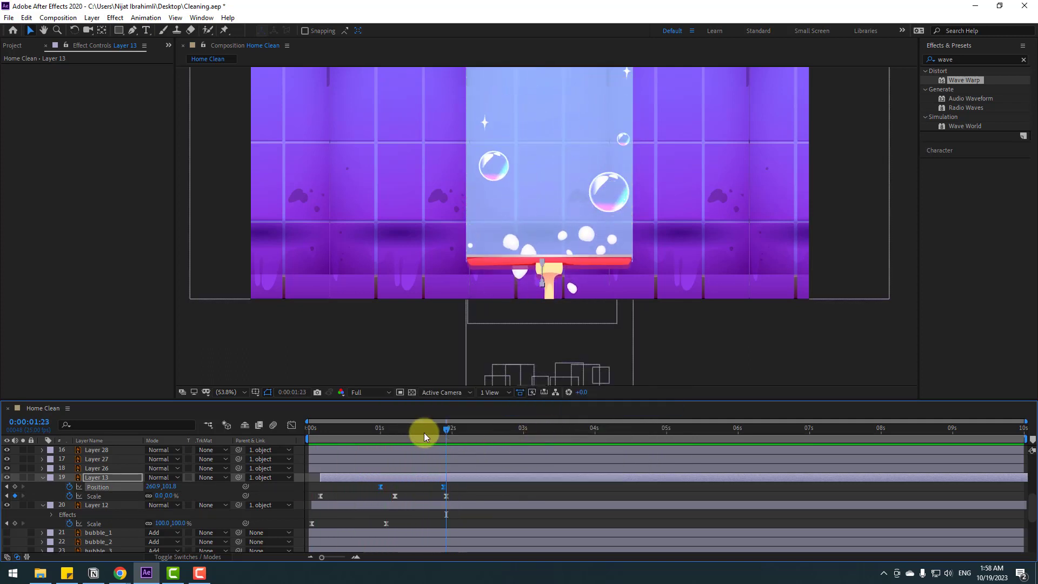
Step: Keyframe Layer 12's position at 0:00:01:10, and lower it to 262.5, 174.1 at 0:00:02:05
mouse_move(424, 433)
left_mouse_down()
mouse_move(443, 428)
mouse_move(401, 437)
mouse_move(447, 434)
mouse_move(409, 427)
left_mouse_up()
left_click(368, 504)
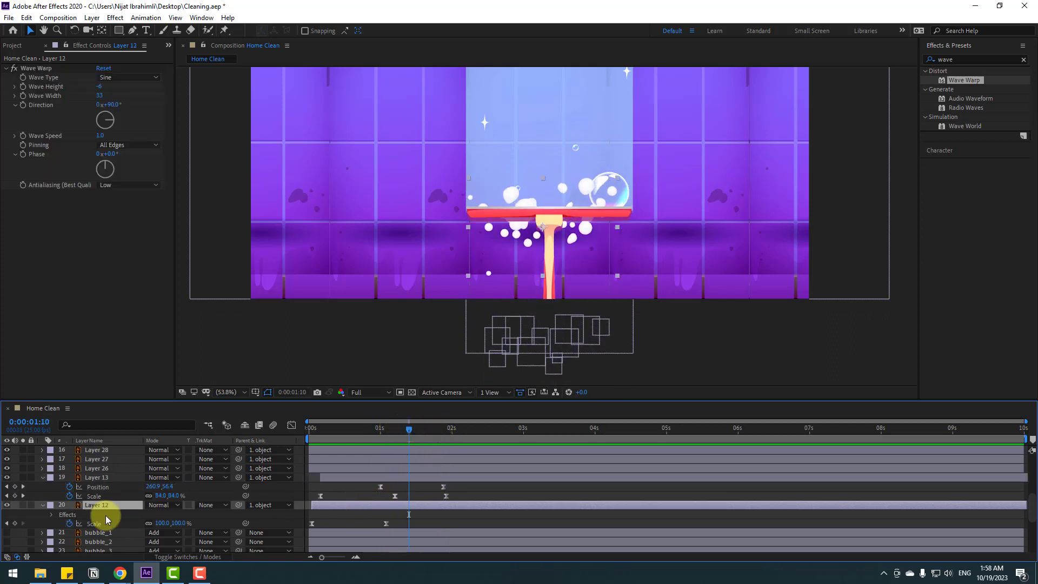
key("shift+p")
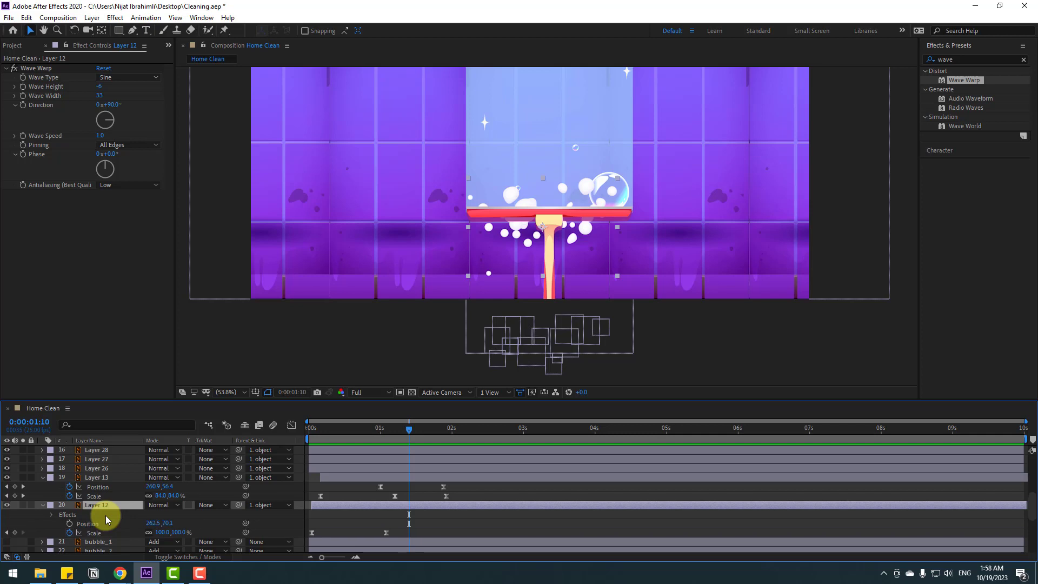
left_click(69, 524)
left_click_drag(408, 425, 467, 428)
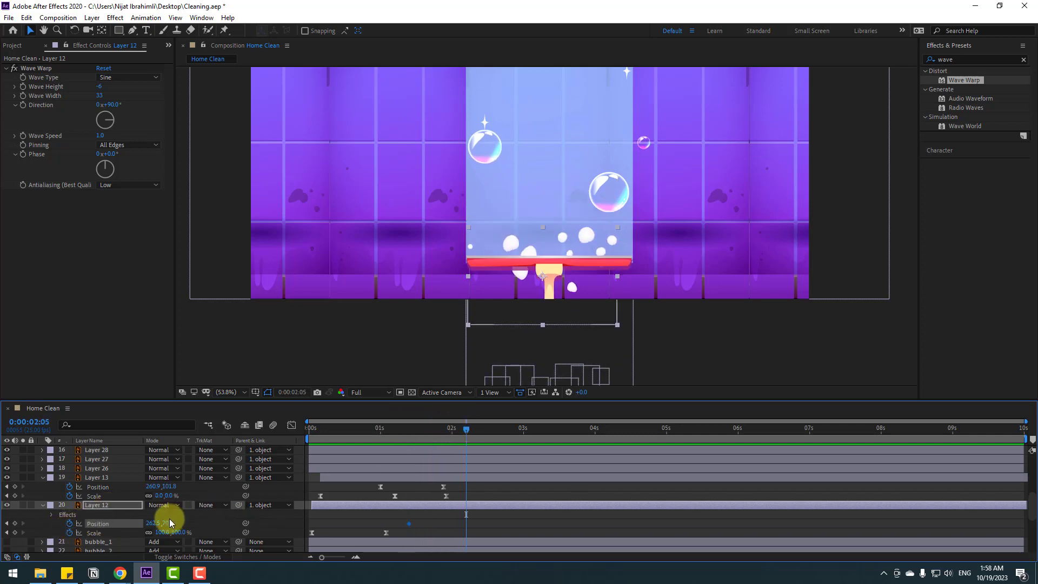
left_click_drag(165, 524, 225, 514)
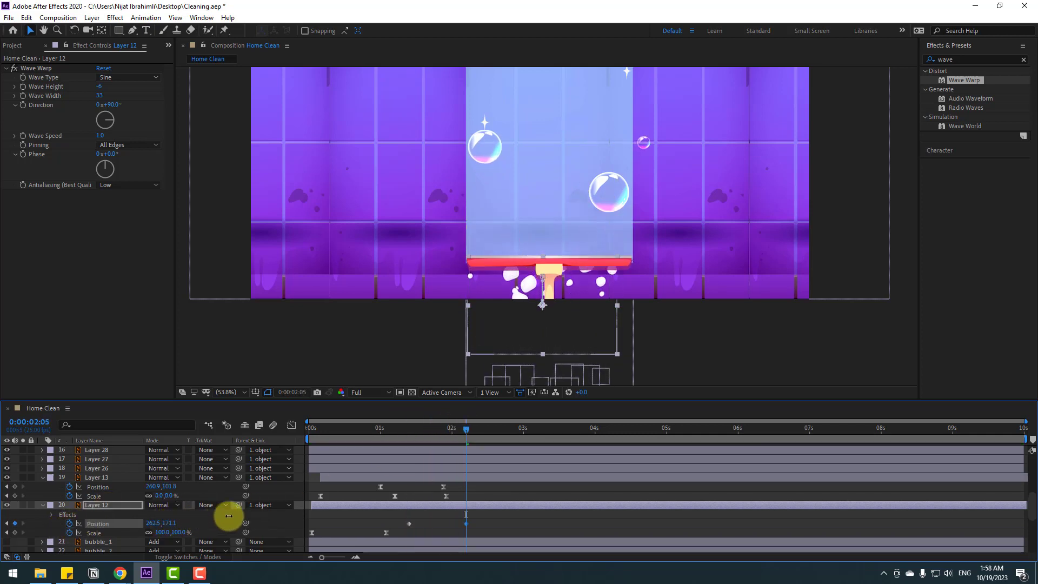
Step: Move Layer 12's two position keyframes earlier, to about 0:00:00:15 and 0:00:01:19
left_click(410, 527)
left_click(409, 524)
left_click_drag(408, 523, 352, 524)
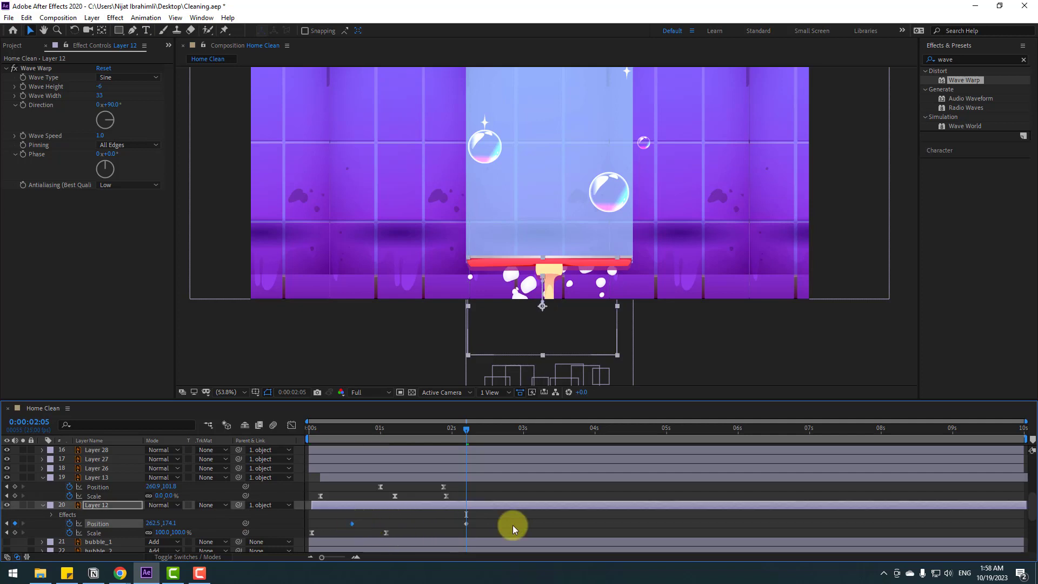
left_click_drag(467, 524, 435, 524)
Step: At 0:00:01:14, set Layer 12's scale to 0%
left_click_drag(446, 433, 420, 433)
left_click(161, 532)
type("0")
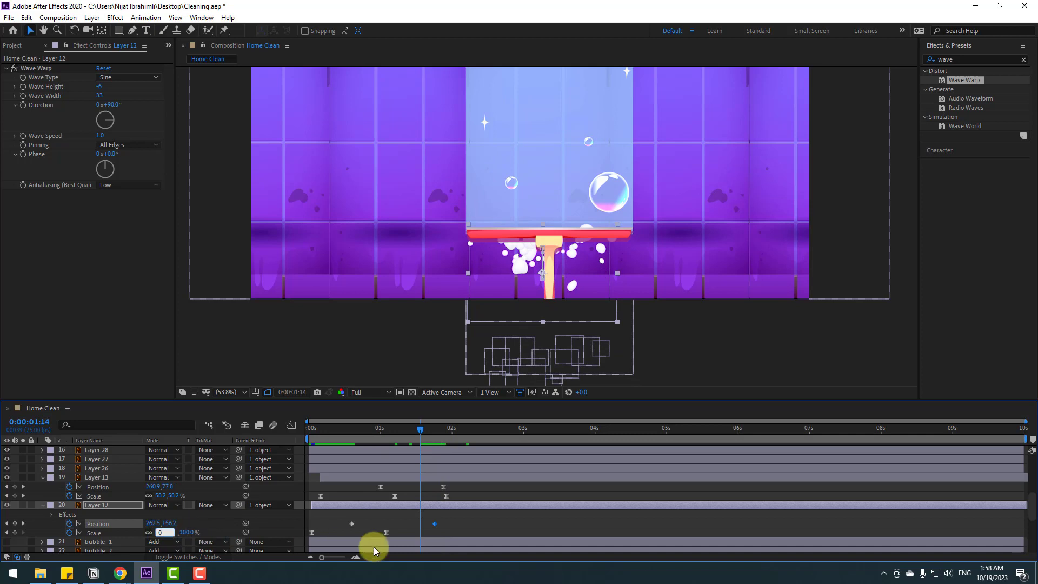
key("Return")
Step: Apply Easy Ease to Layer 12's position keyframes and preview the squeegee wipe
left_click_drag(453, 521, 327, 527)
right_click(353, 526)
mouse_move(411, 516)
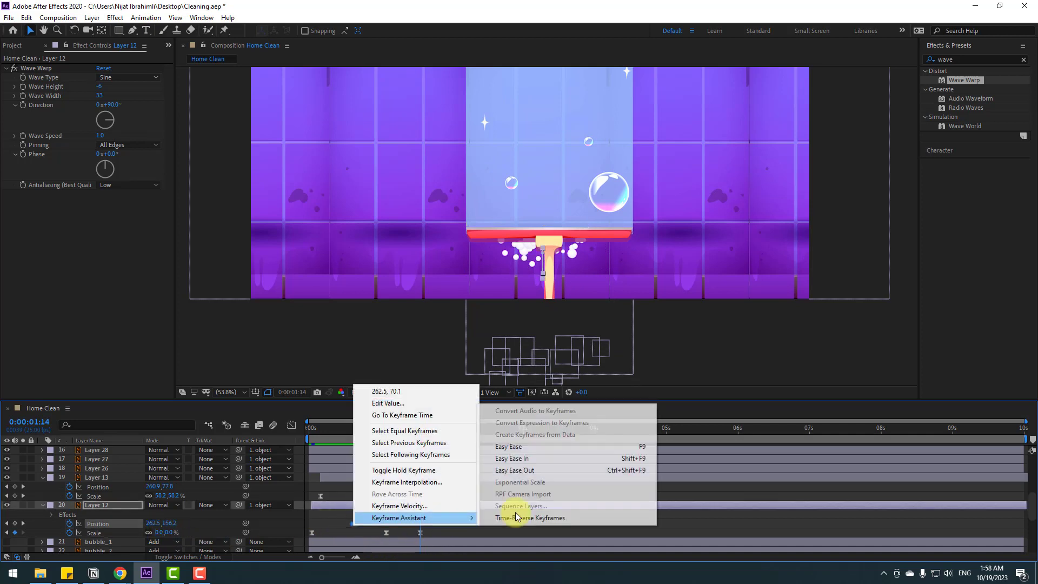
left_click(545, 448)
key("space")
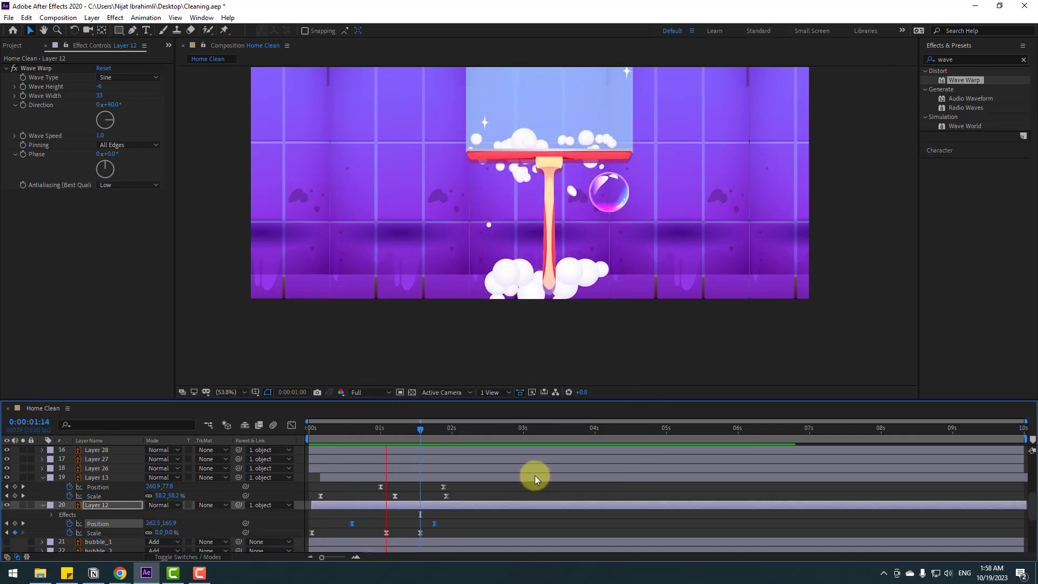
scroll(413, 325, "down", 1)
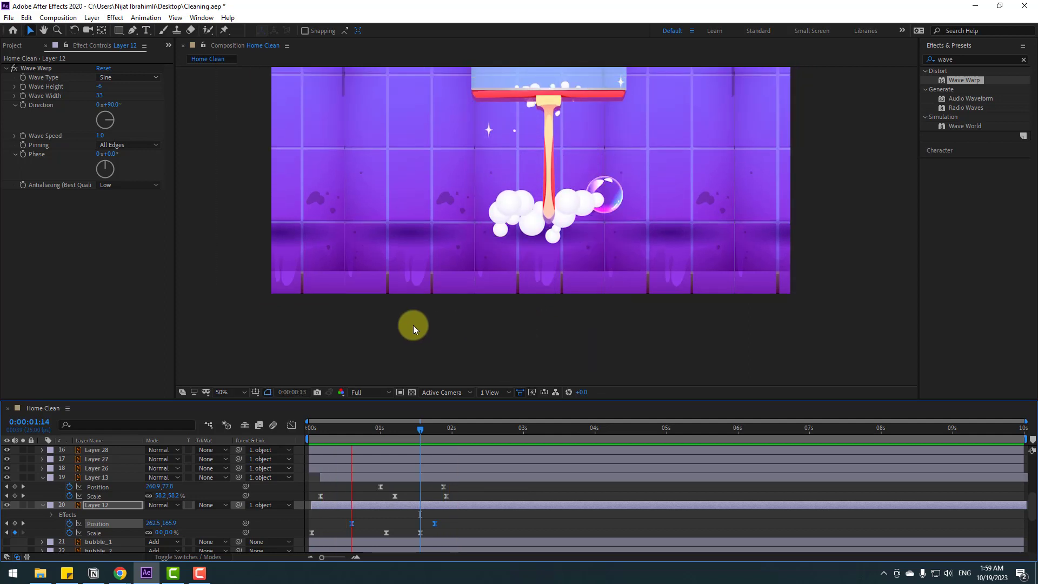
key("space")
Step: Move Layer 12's second position keyframe earlier, to about 0:00:01:12, and preview the wipe in a reduced view
left_click(439, 429)
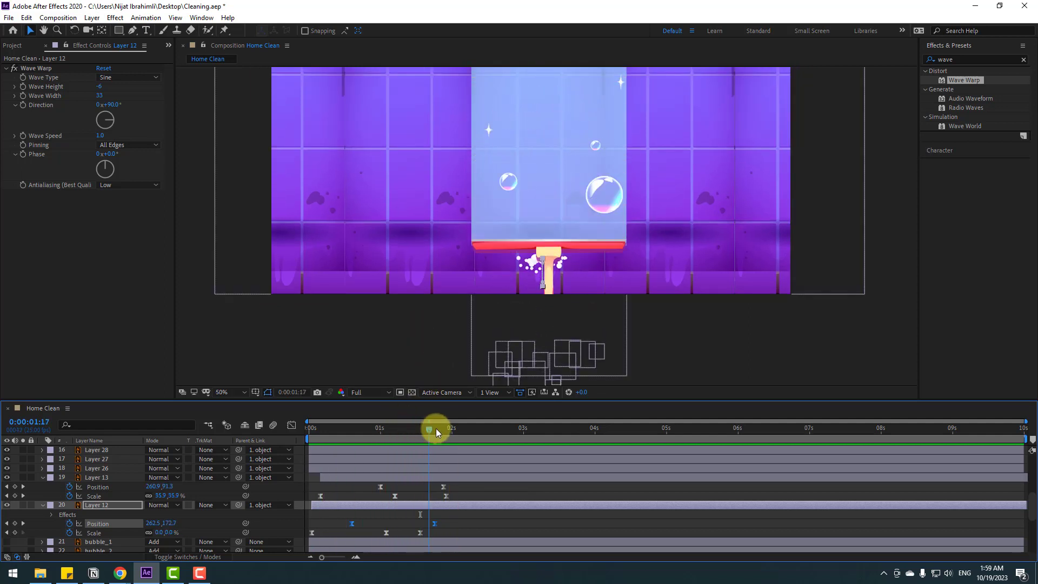
left_click(436, 527)
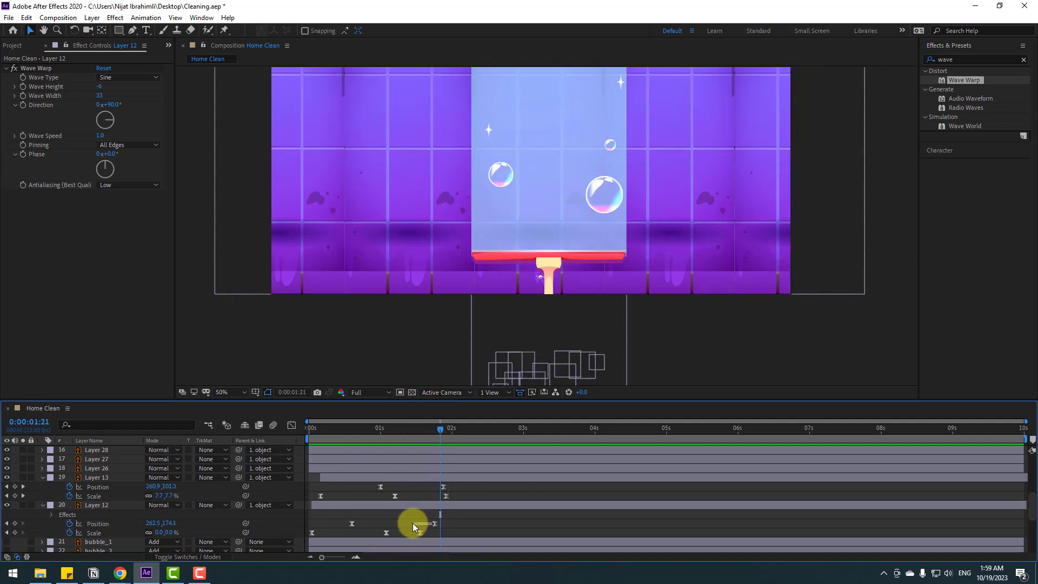
left_click_drag(434, 524, 414, 523)
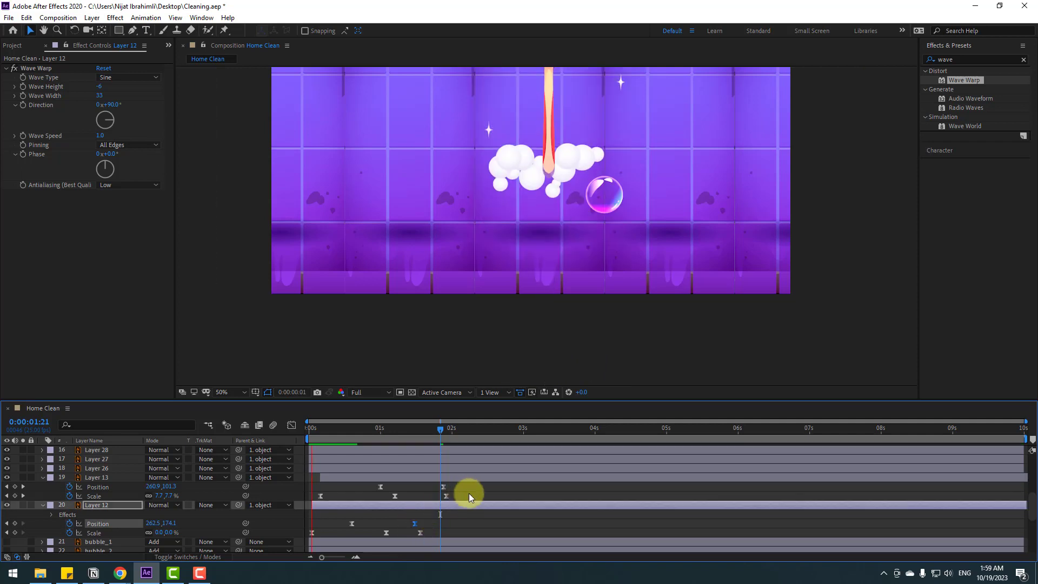
key("space")
scroll(547, 178, "down", 2)
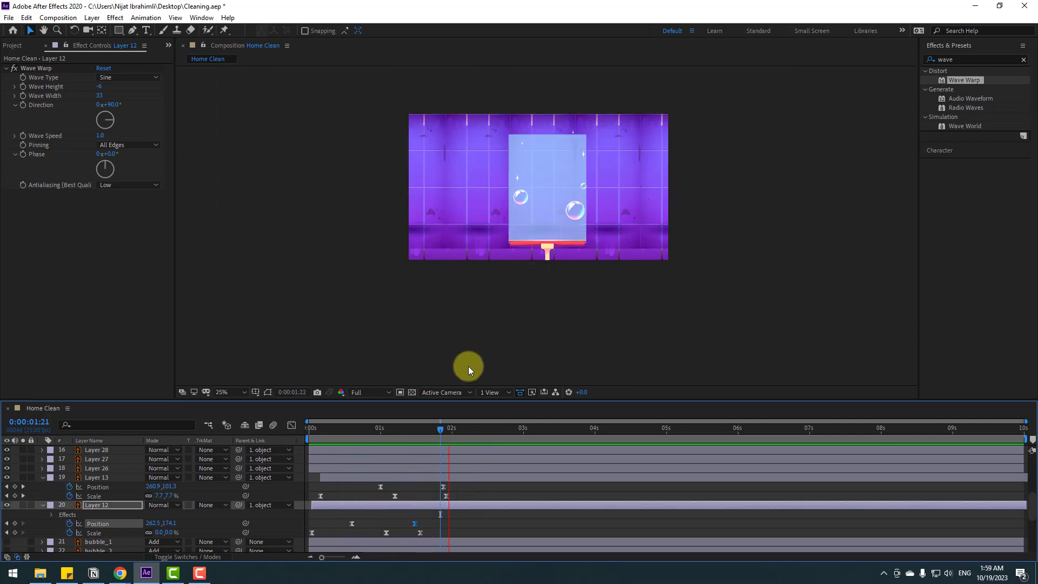
scroll(536, 329, "up", 2)
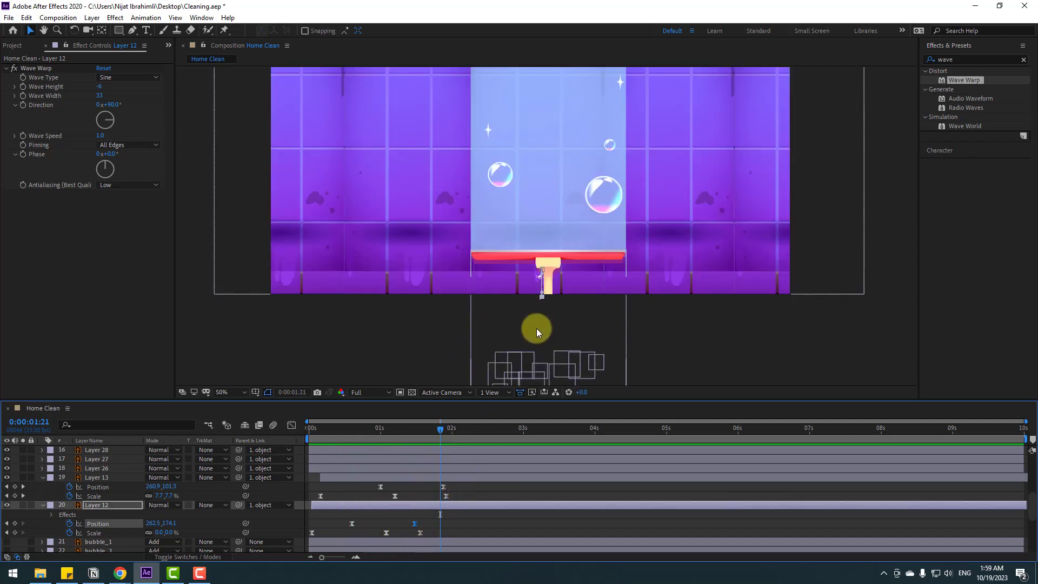
Step: Make Layer 26 start at 0:00:00:23 and add a scale keyframe of 0% there
left_click(97, 468)
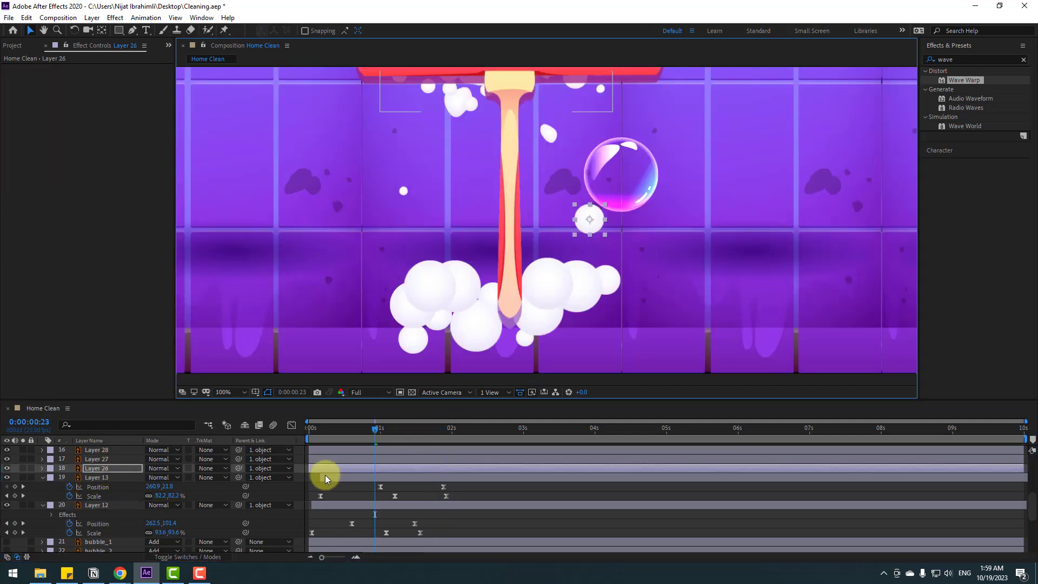
left_click_drag(327, 468, 379, 468)
key("s")
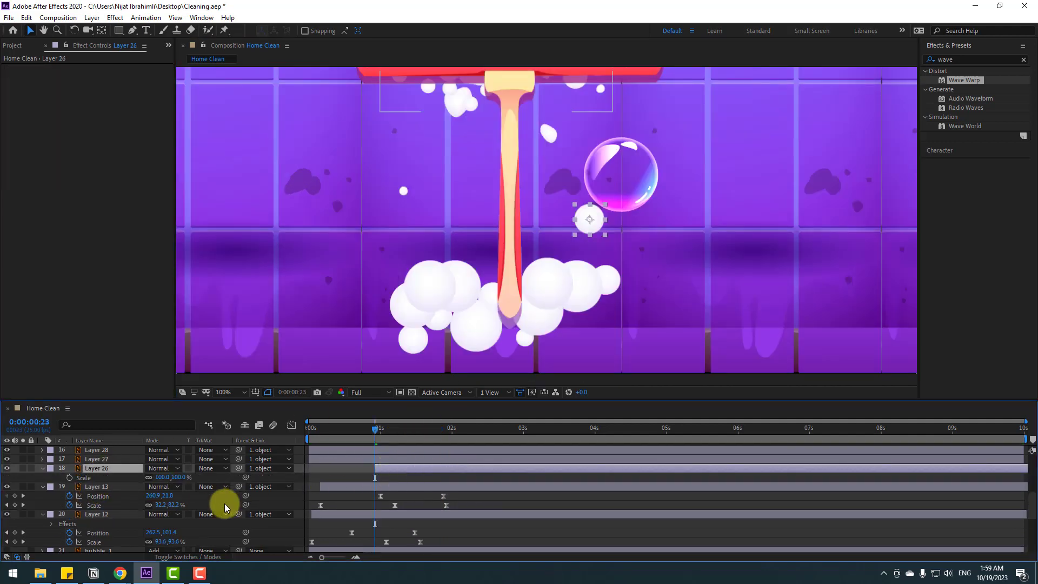
left_click(163, 477)
type("0")
key("Return")
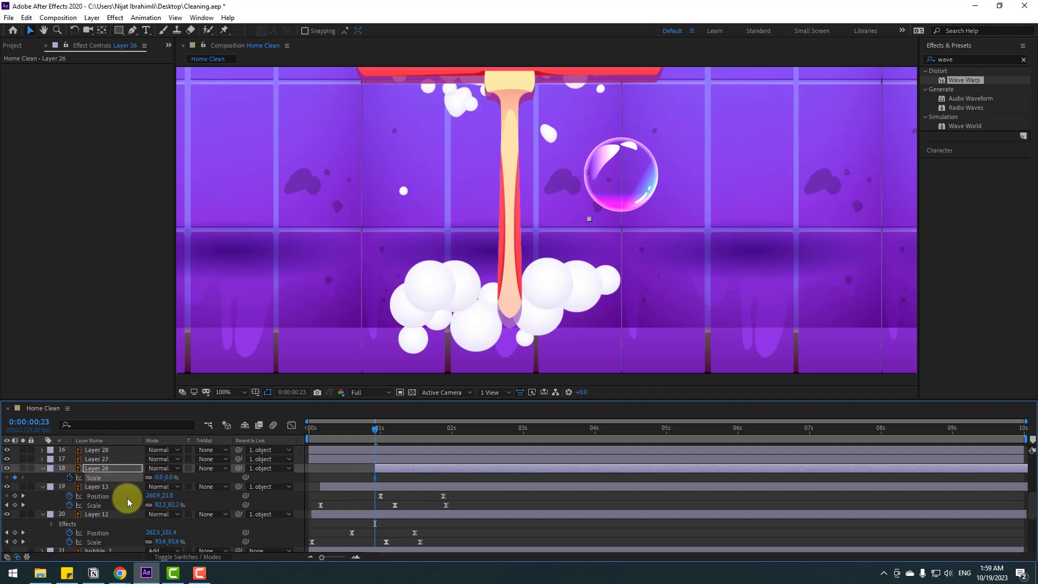
Step: At 0:00:01:08, set Layer 26's scale to 100%
key("space")
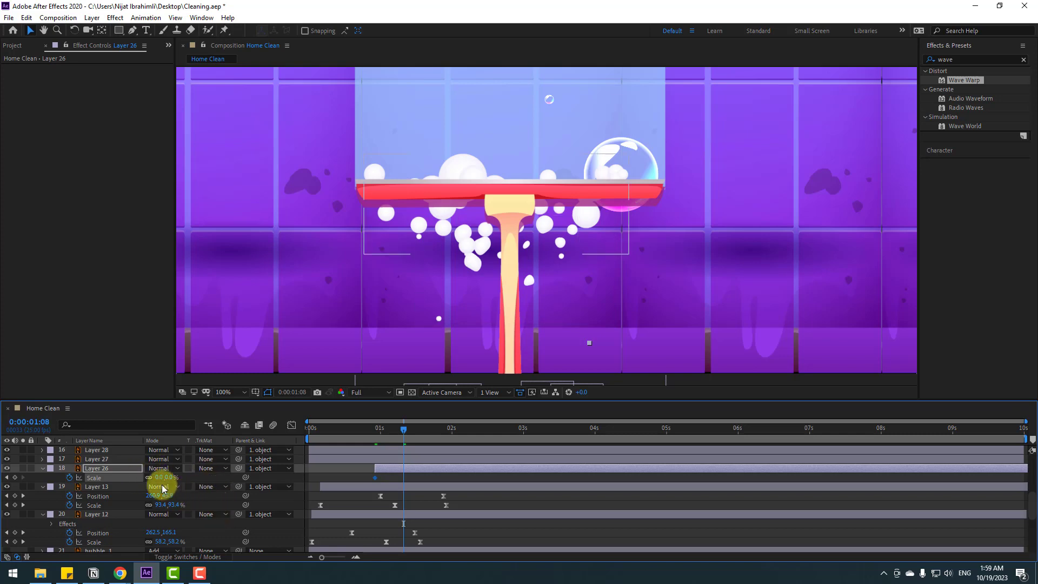
left_click(157, 479)
type("100")
key("Return")
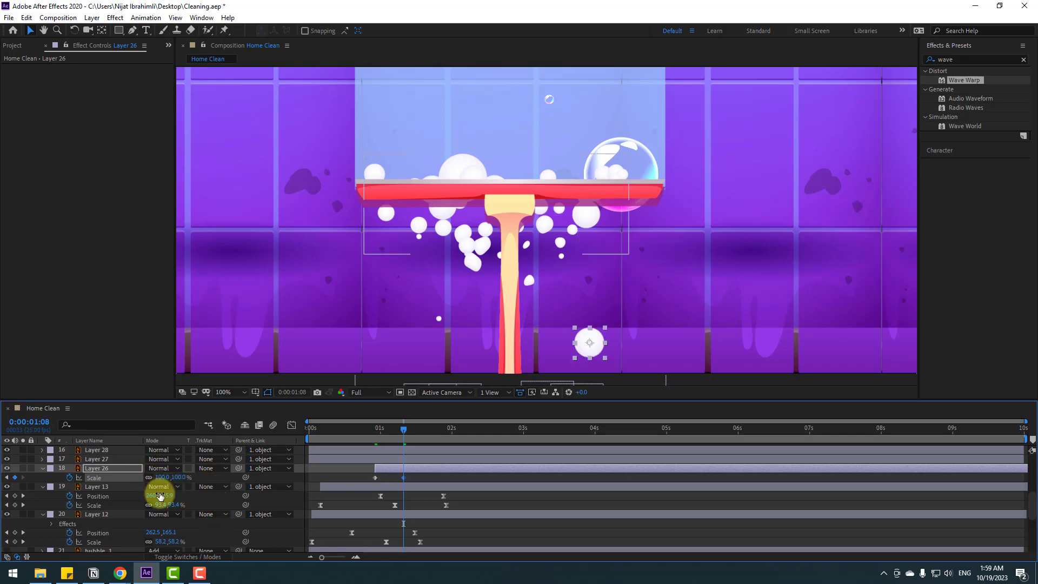
Step: At 0:00:01:15, move Layer 26's foam dot up so it sits just above the squeegee blade
left_click_drag(411, 429, 423, 430)
scroll(534, 194, "down", 5)
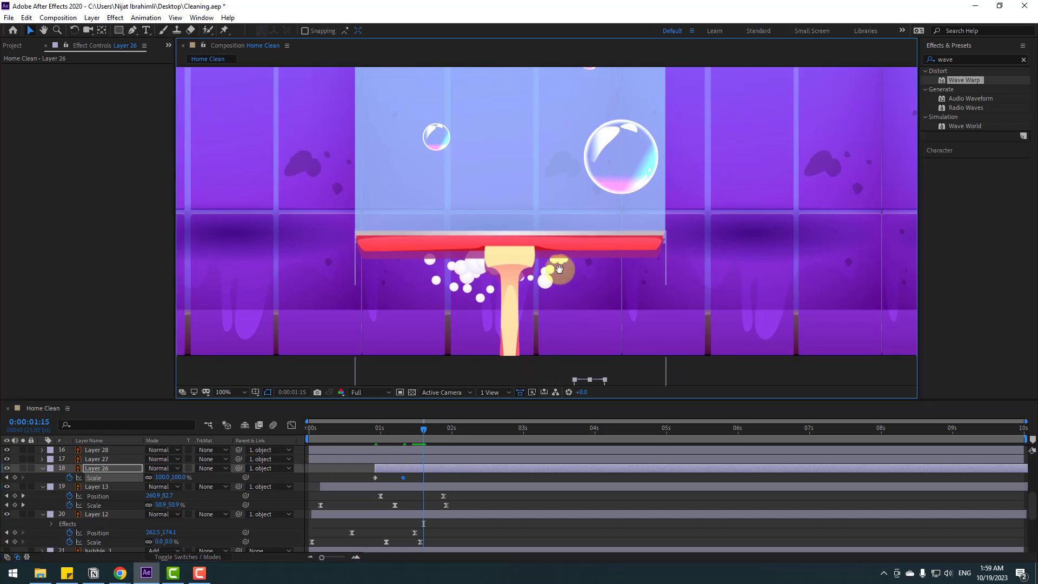
left_click_drag(572, 249, 523, 277)
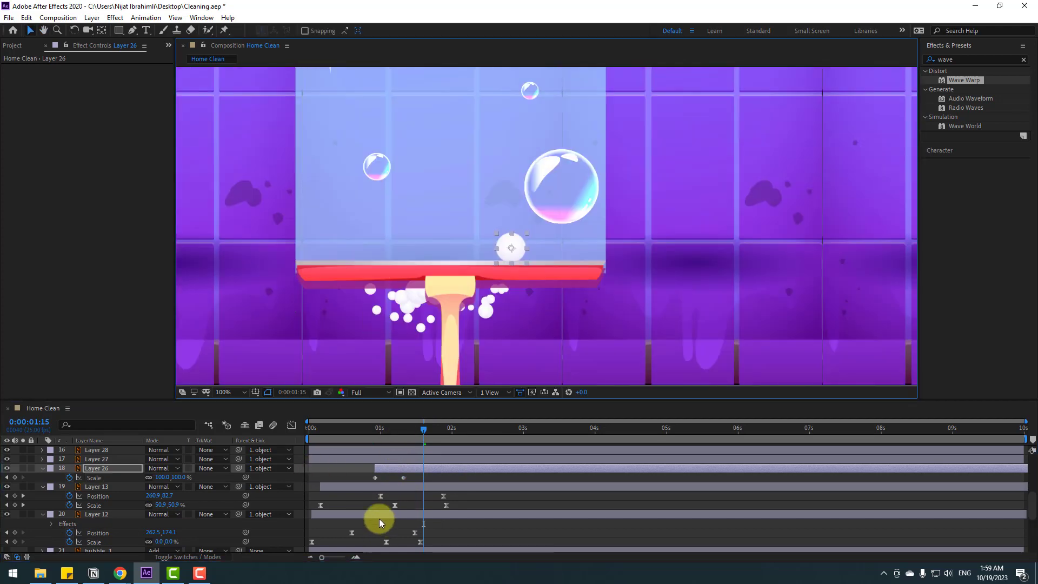
Step: Pulse Layer 26's scale with alternating smaller and larger keyframes from 0:00:01:15 to 0:00:03:03, starting at 63% and ending at 94%
left_click_drag(169, 477, 159, 478)
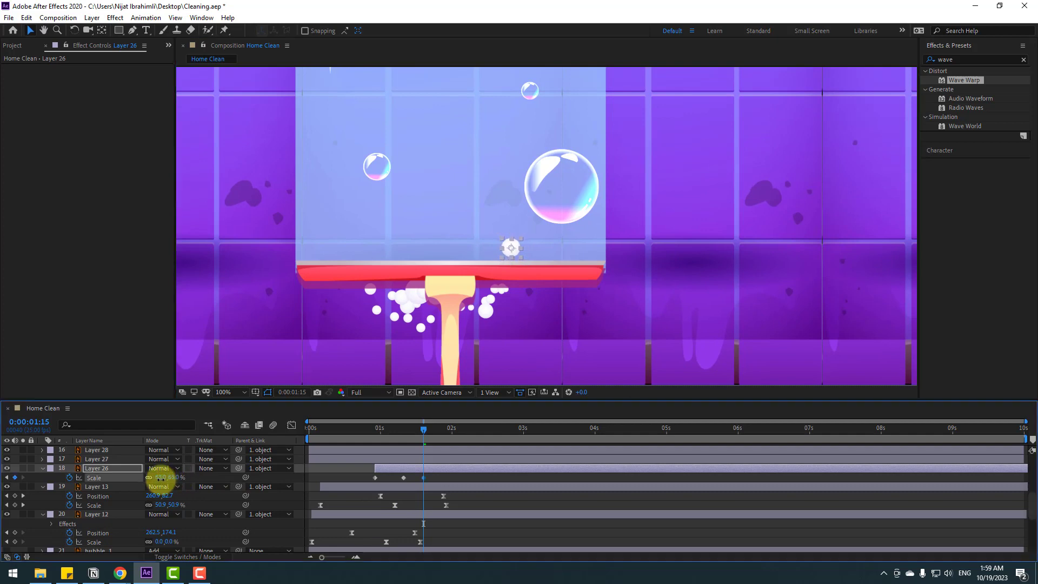
left_click_drag(434, 428, 442, 429)
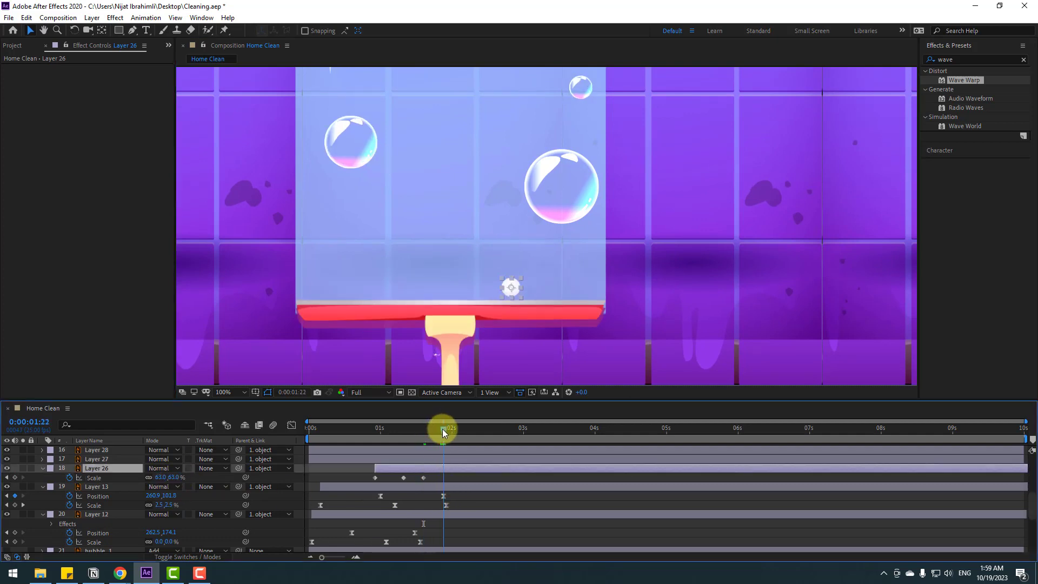
left_click_drag(173, 479, 198, 486)
left_click_drag(443, 428, 463, 425)
left_click_drag(177, 476, 203, 478)
left_click(486, 428)
left_click(512, 433)
Step: Copy Layer 26's pulsing scale keyframes after the initial 0% one and paste them at 0:00:03:03 and 0:00:04:23
left_click_drag(546, 476, 398, 481)
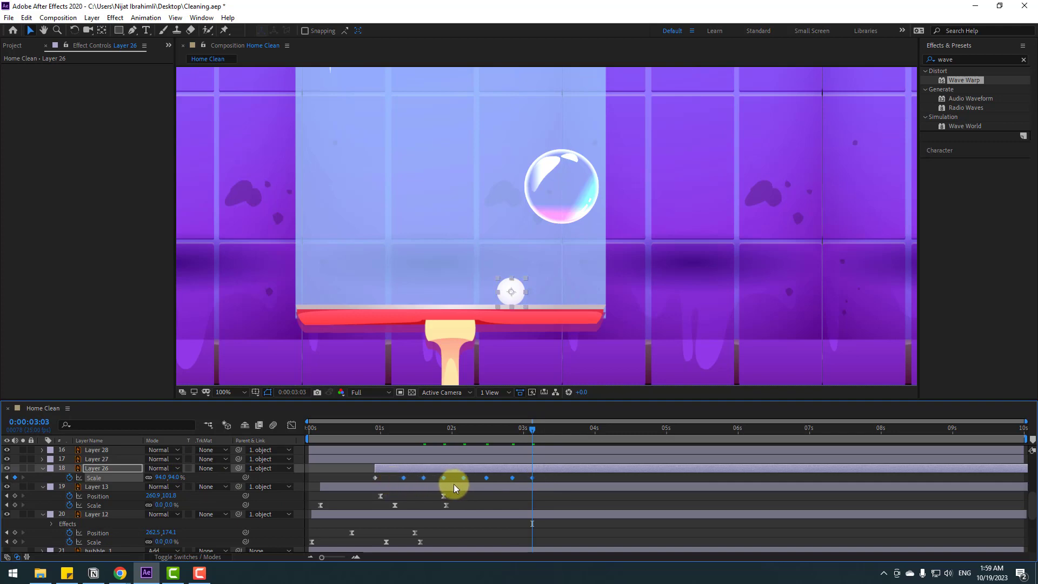
key("ctrl+c")
key("ctrl+v")
left_click_drag(532, 429, 651, 429)
key("ctrl+v")
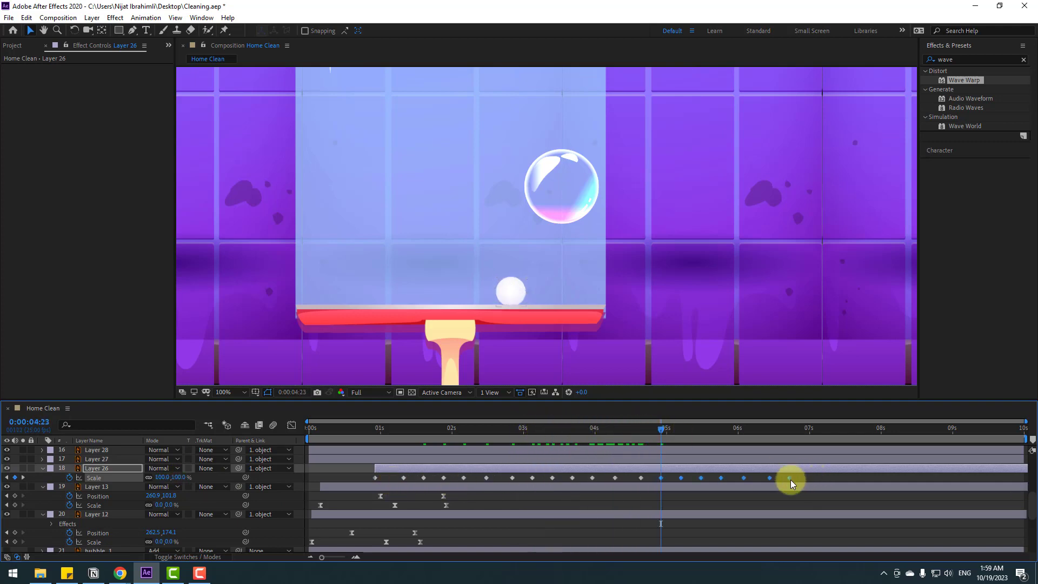
Step: Apply Easy Ease to all of Layer 26's scale keyframes
left_click_drag(790, 479, 357, 489)
right_click(375, 478)
mouse_move(411, 468)
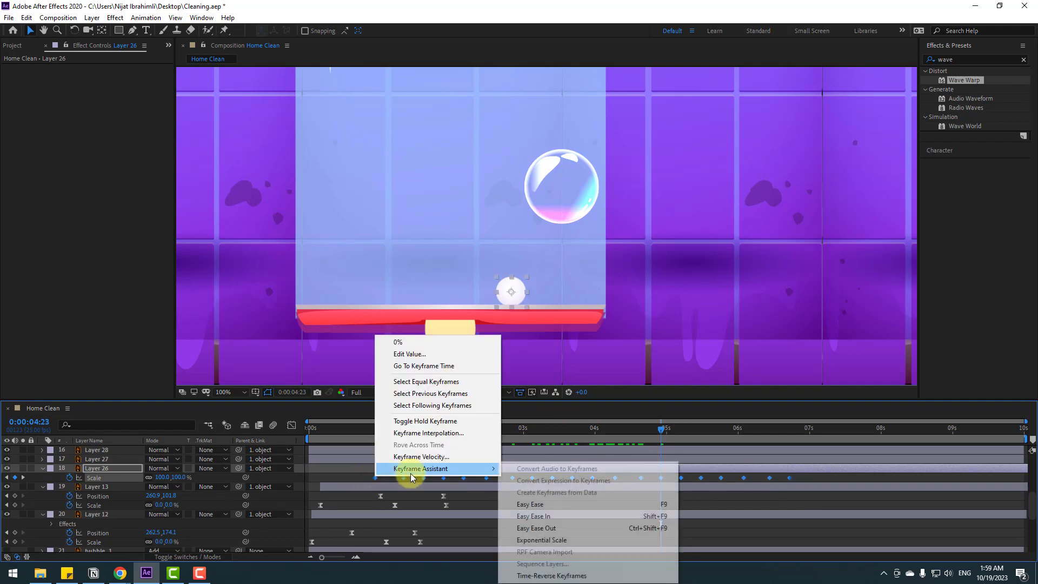
left_click(539, 503)
Step: At 0:00:02:01, move Layer 26's foam dot down so it peeks out just below the squeegee blade
left_click_drag(387, 429, 455, 431)
left_click(437, 467)
left_click_drag(522, 330, 530, 270)
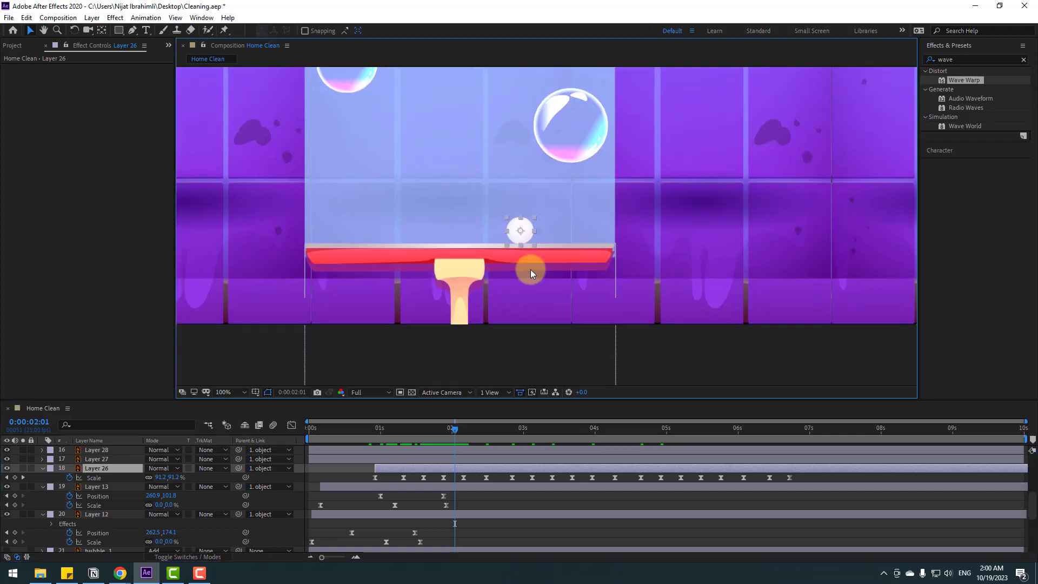
left_click_drag(524, 234, 527, 269)
Step: Shift Layer 26 with its keyframes earlier so it starts at about 0:00:00:09, and scrub through the wipe
left_click(361, 421)
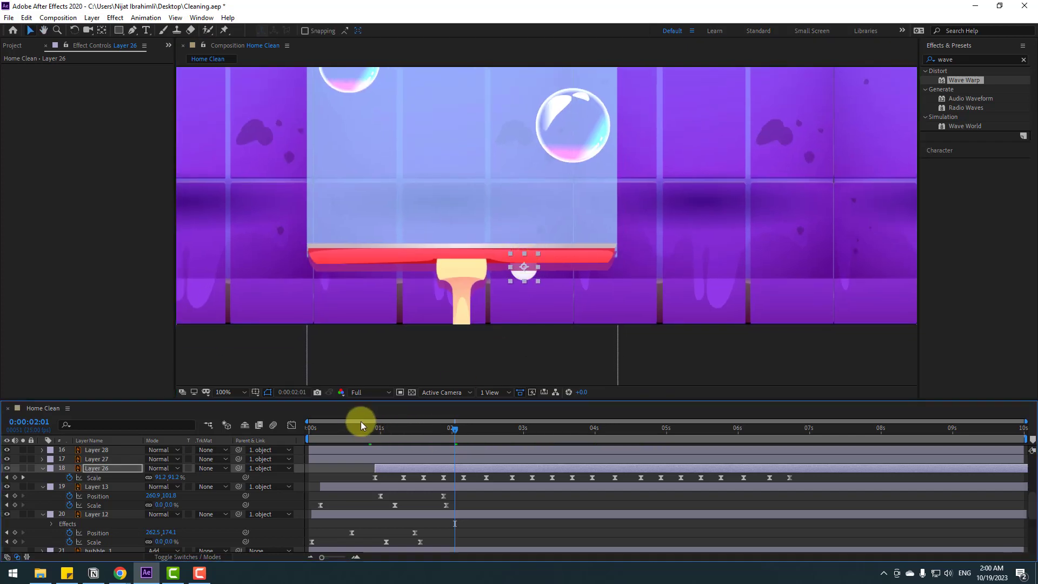
left_click(351, 424)
left_click(230, 392)
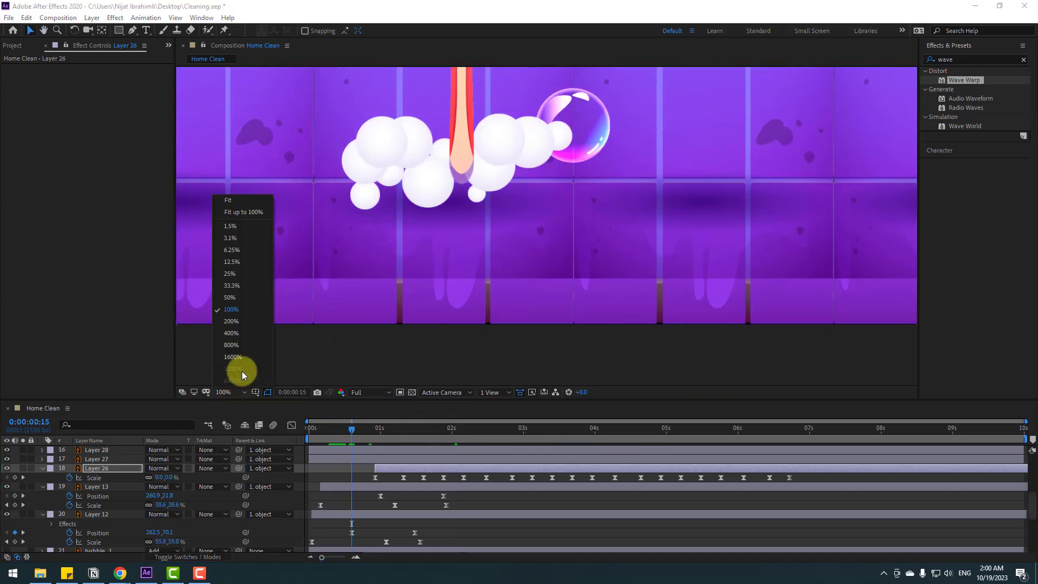
left_click(243, 212)
left_click_drag(346, 430, 358, 428)
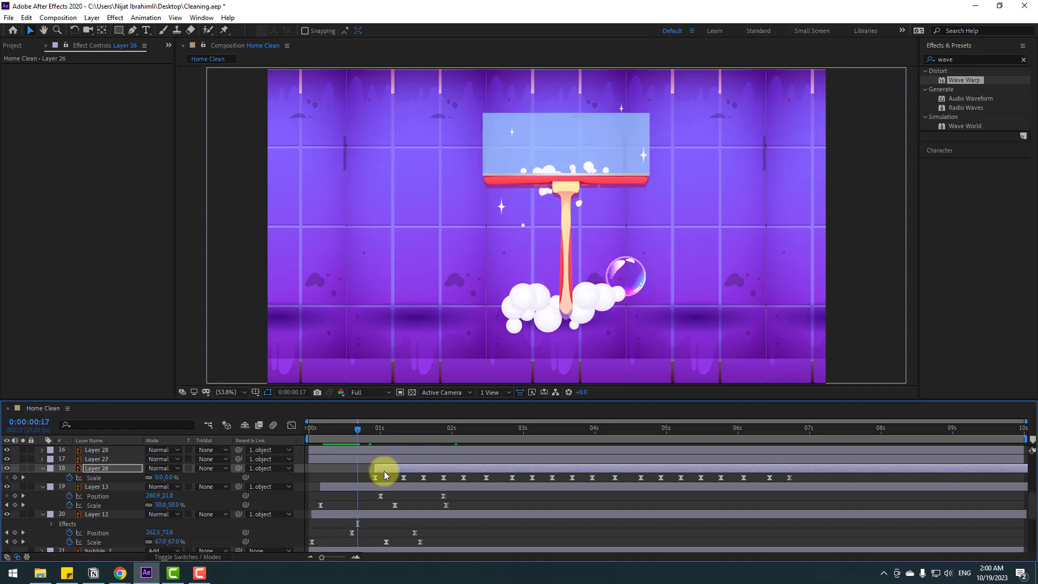
left_click_drag(372, 468, 350, 469)
left_click_drag(317, 428, 401, 432)
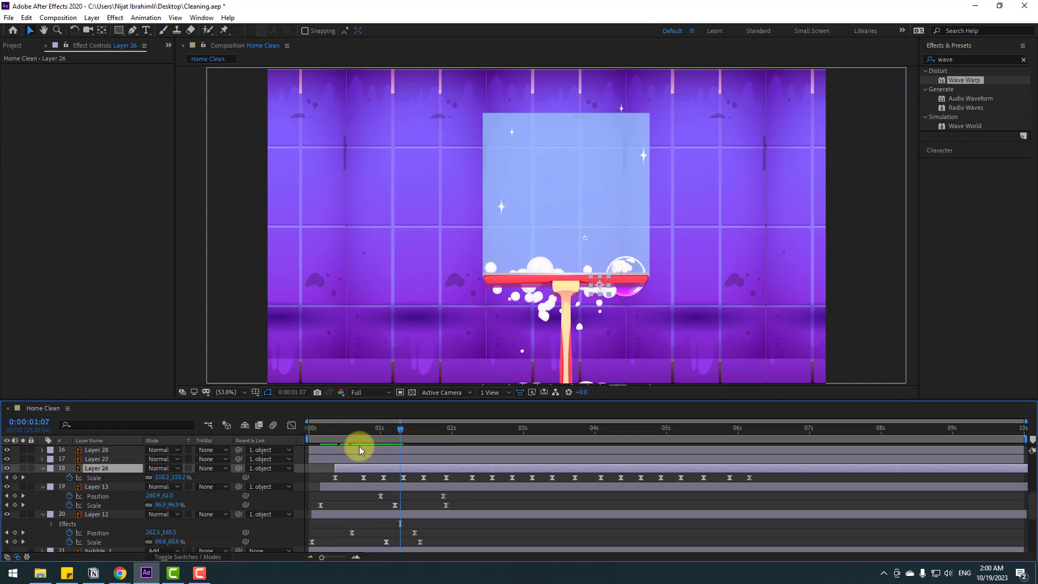
Step: Go through the foam circles around the squeegee handle at 0:00:00:06 and select Layer 38
left_click(96, 462)
left_click_drag(476, 352, 452, 317)
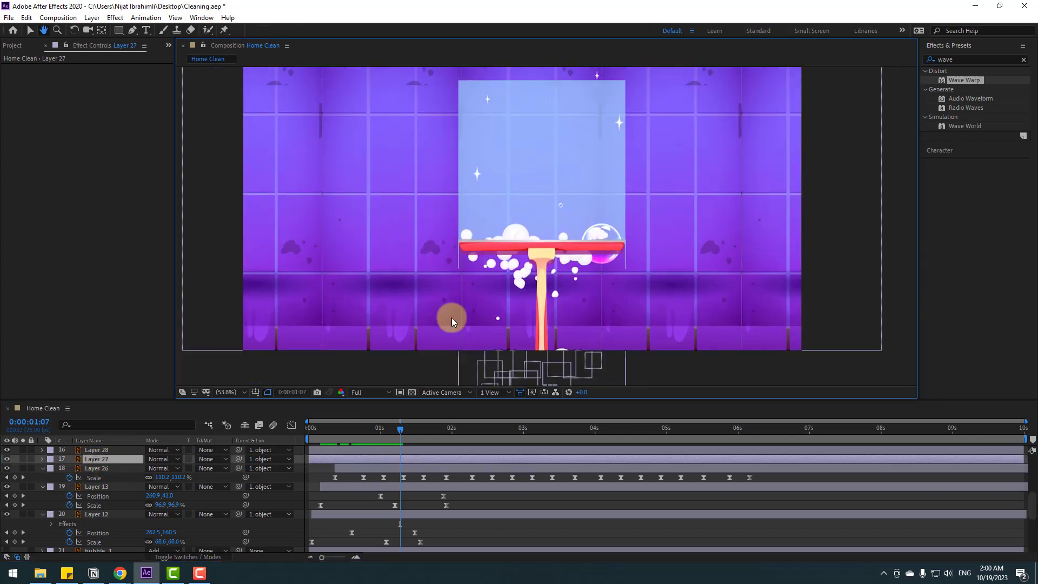
left_click(325, 430)
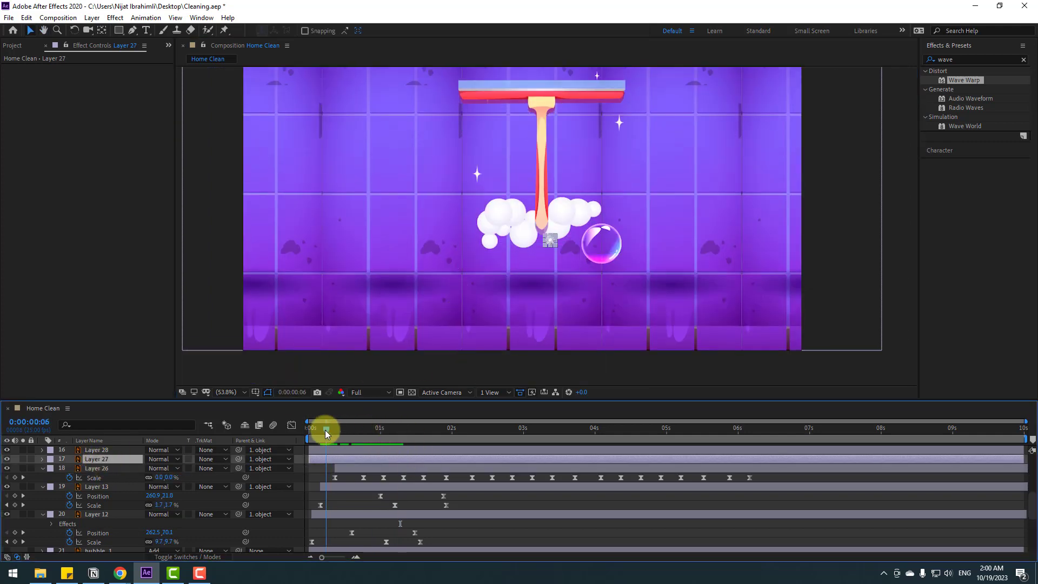
left_click(490, 226)
left_click(518, 242)
left_click(496, 229)
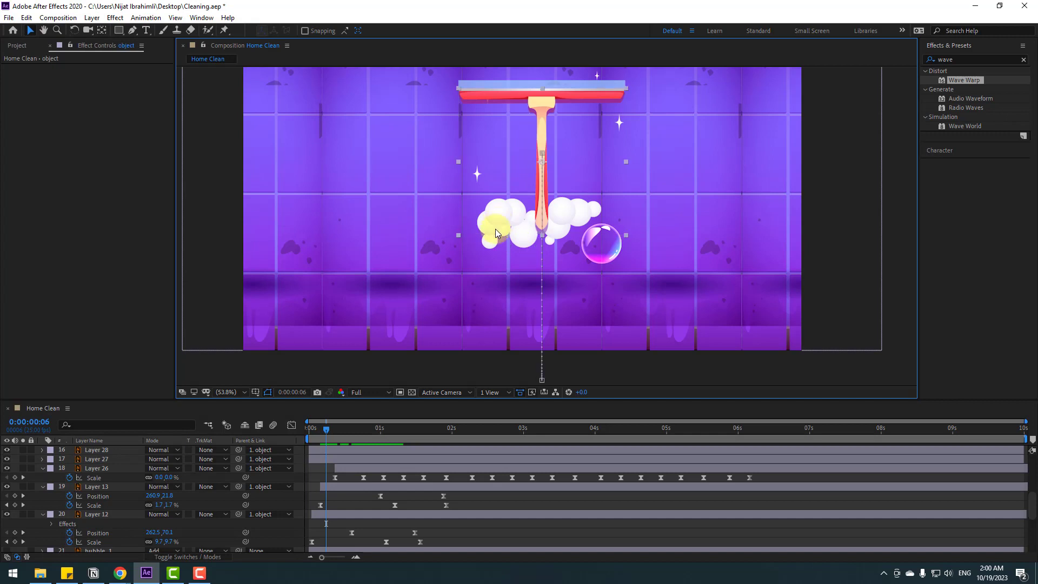
left_click(493, 237)
scroll(32, 535, "up", 3)
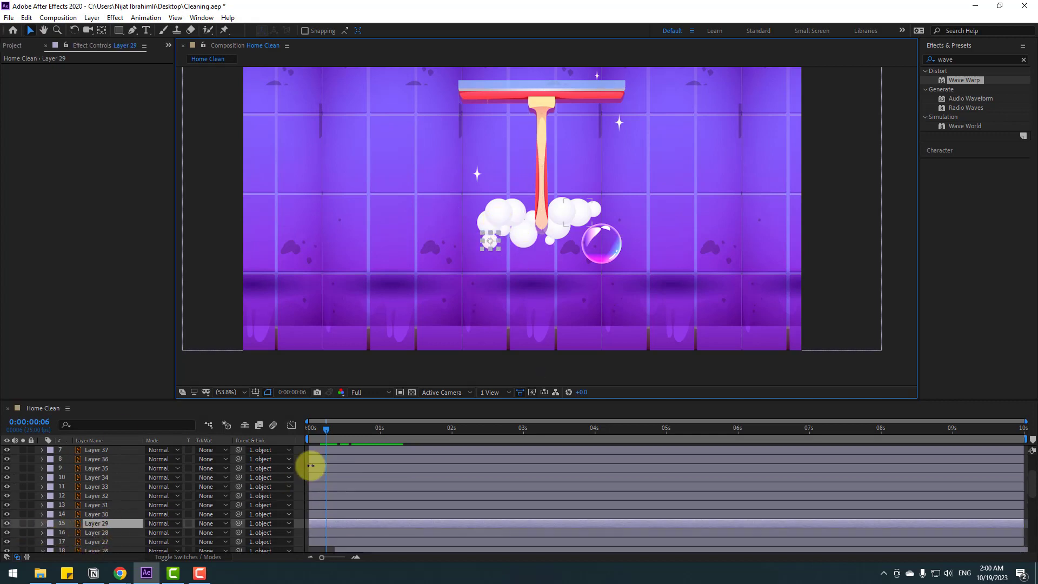
scroll(124, 489, "up", 1)
left_click(101, 469)
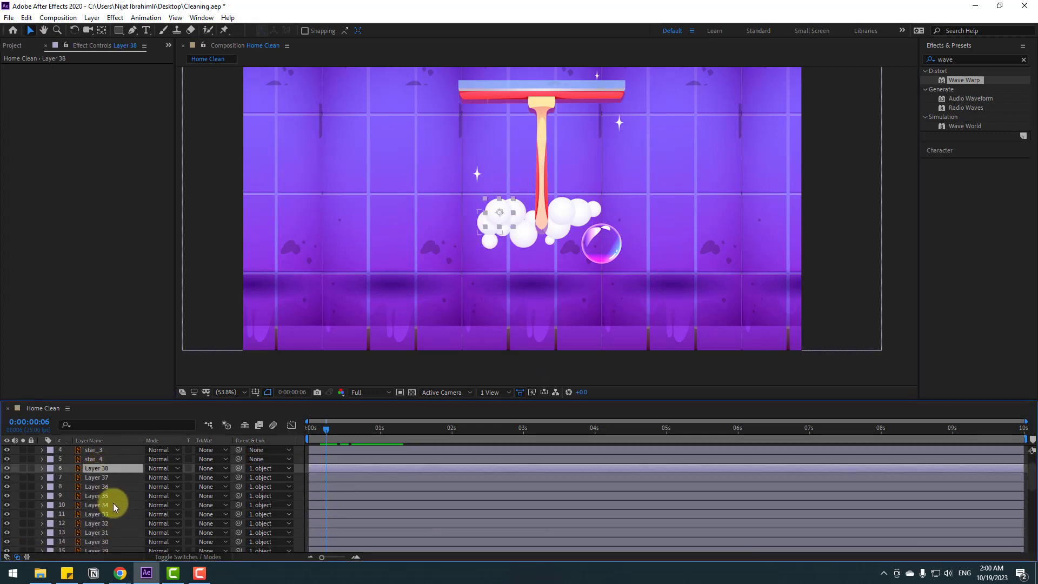
Step: Add the expression wiggle(1,9) to Layer 38's scale
scroll(117, 503, "down", 1)
key("s")
left_click_drag(326, 433, 297, 434)
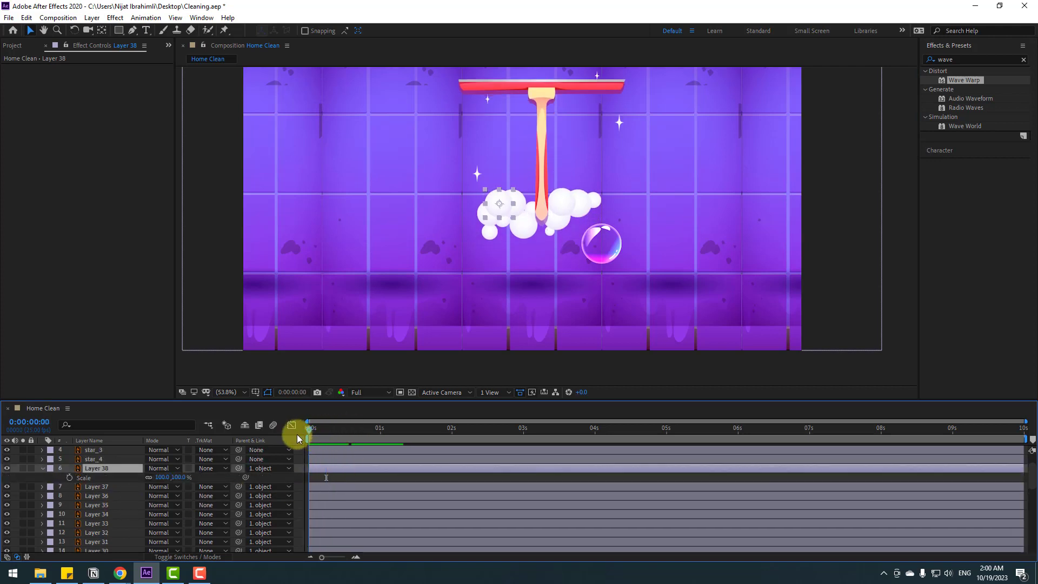
left_click(69, 478, "alt")
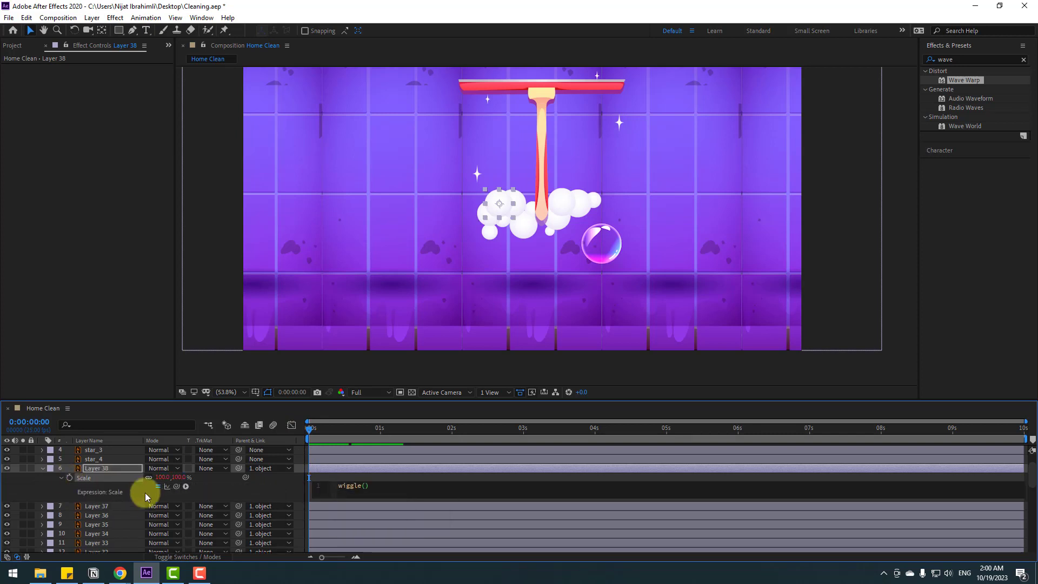
type("wiggle(1,9")
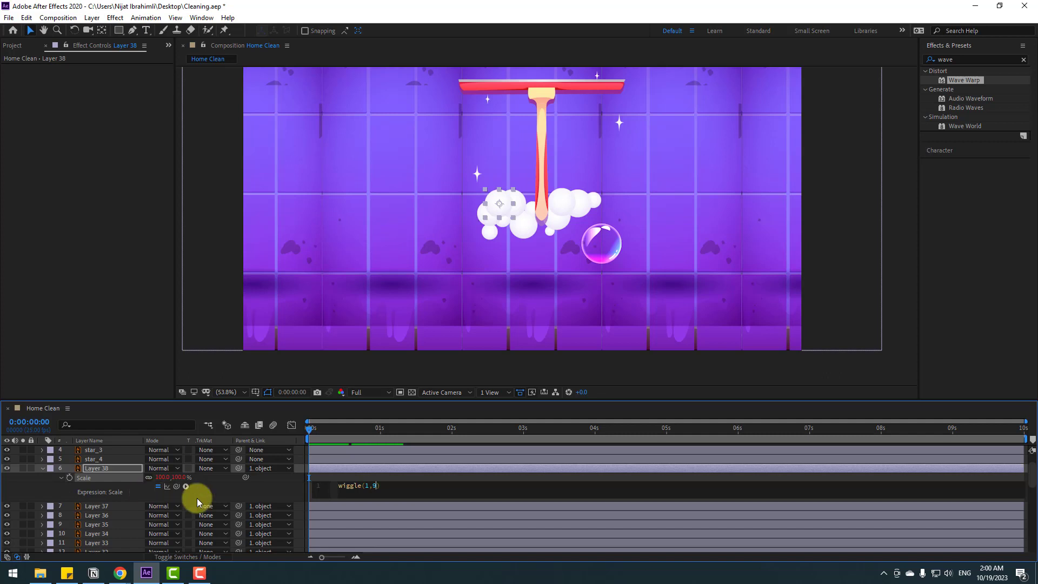
left_click(334, 497)
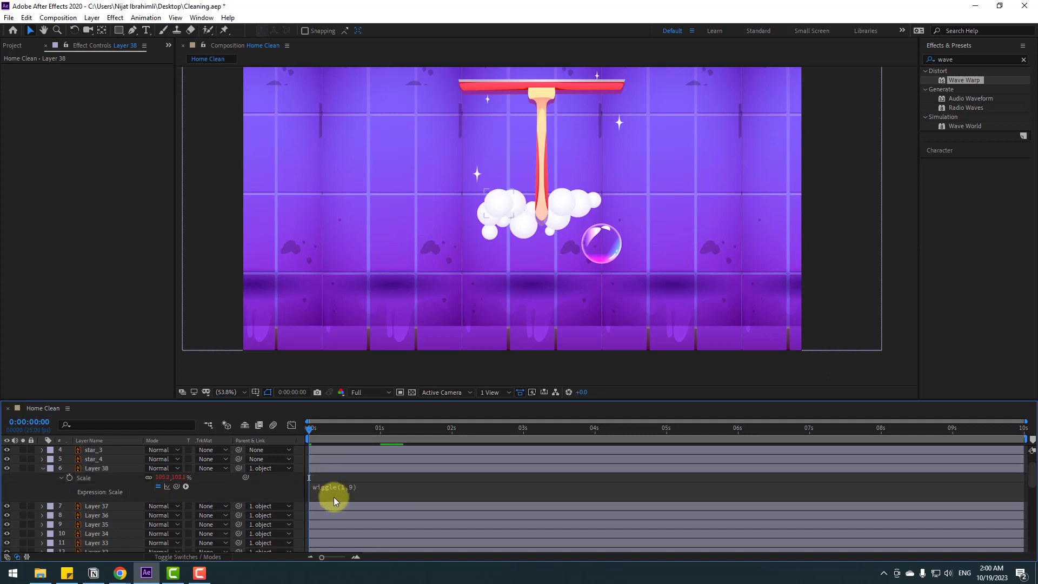
Step: Solo Layer 38 and preview its wiggling scale on its own
left_click(24, 469)
key("space")
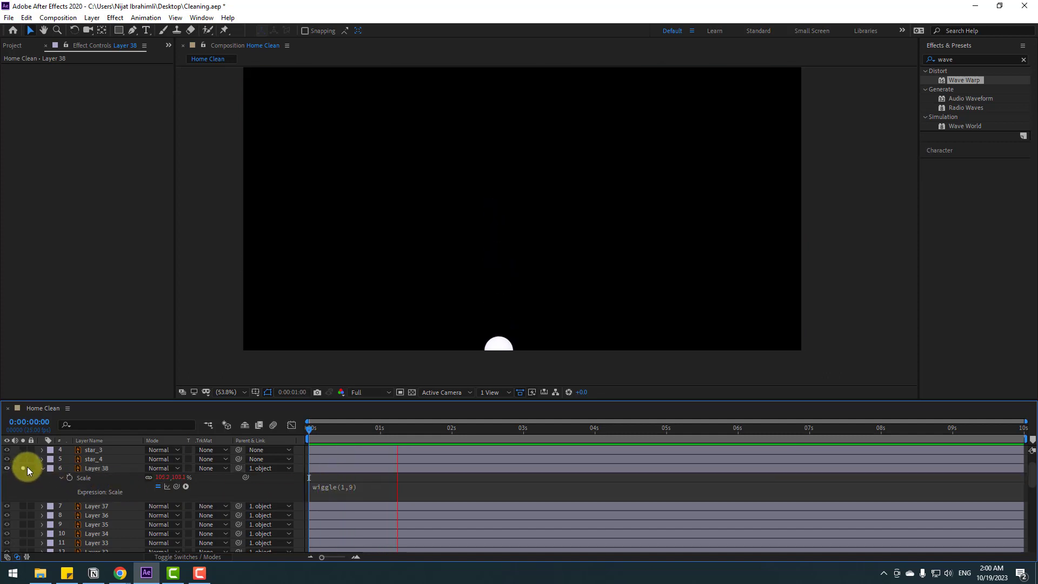
key("space")
scroll(444, 300, "down", 3)
key("space")
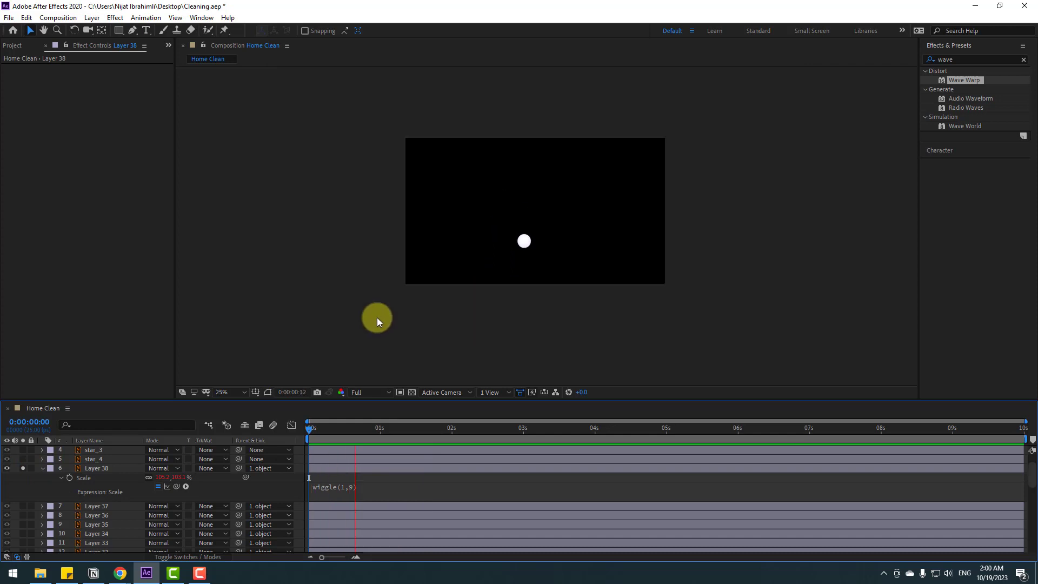
left_click(355, 469)
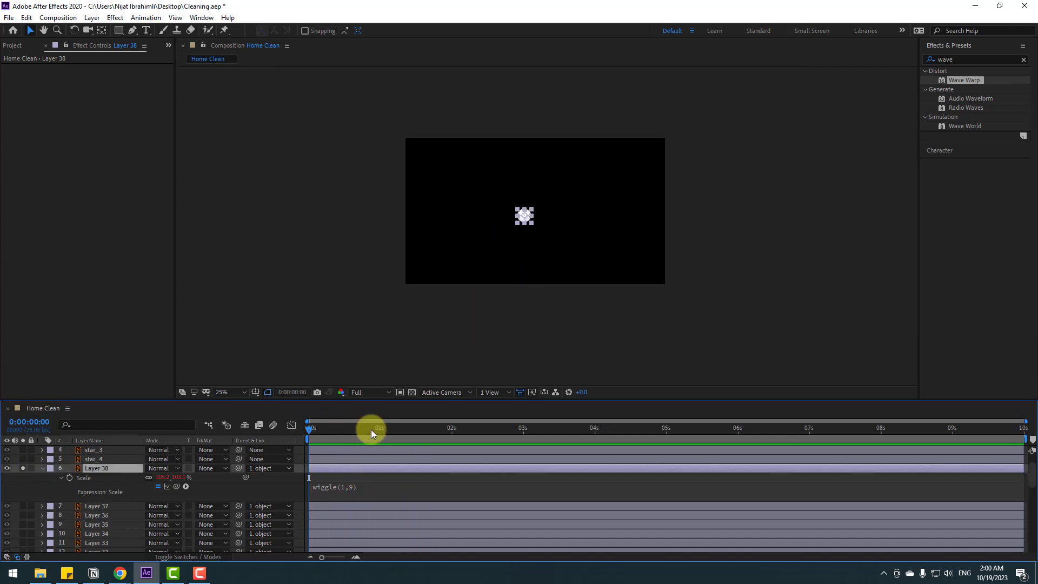
left_click_drag(371, 430, 447, 430)
left_click_drag(369, 429, 311, 429)
scroll(556, 300, "up", 2)
Step: Set Layer 38's parent to None and preview its wiggle in place
left_click(398, 484)
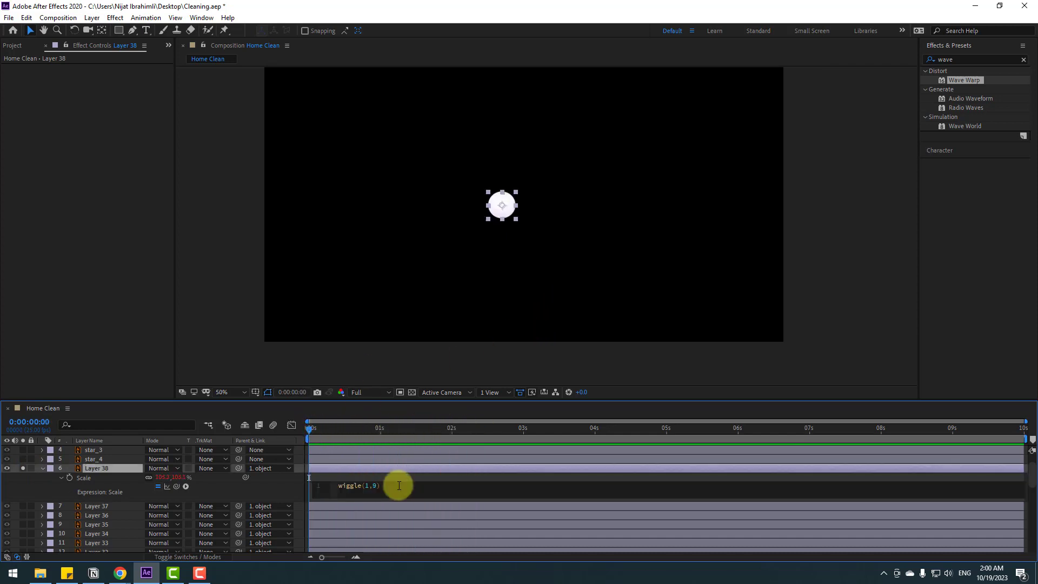
left_click(264, 469)
left_click(265, 49)
key("space")
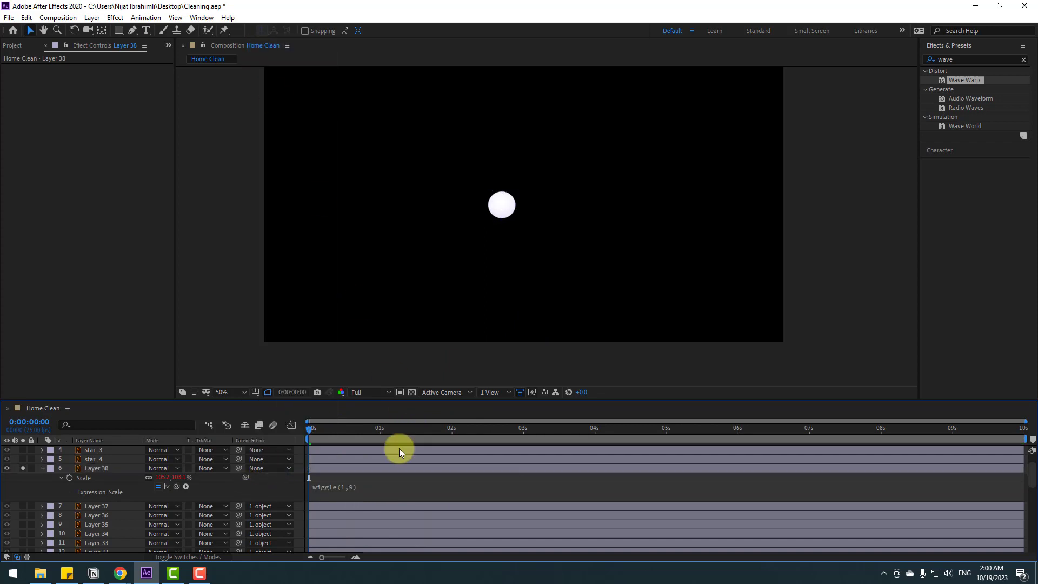
Step: Change Layer 38's scale expression to wiggle(5,20) and preview the stronger, faster wiggle
left_click(371, 434)
left_click(356, 486)
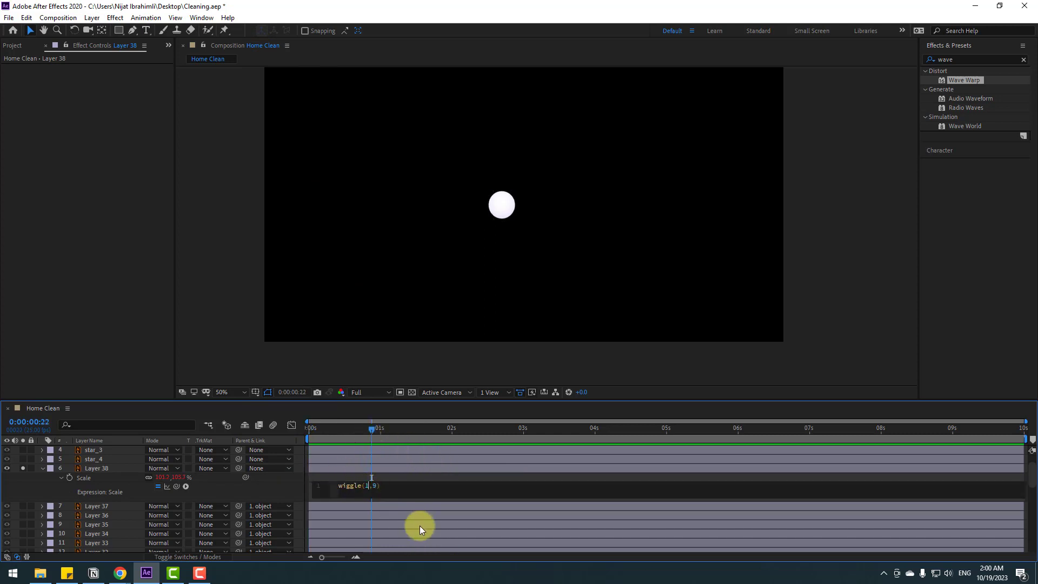
type("5")
double_click(375, 486)
type("20")
left_click(382, 475)
key("space")
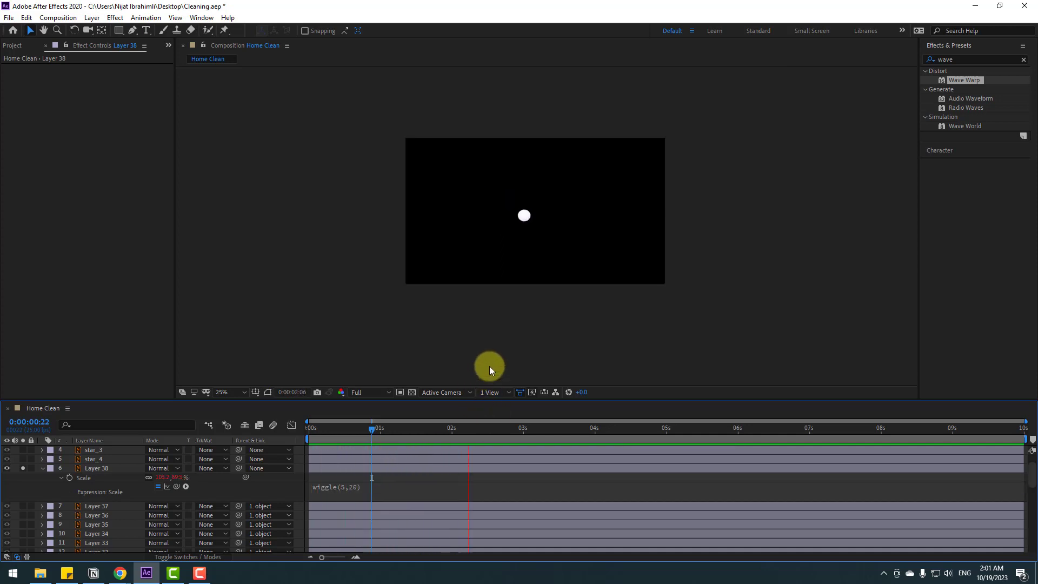
left_click(419, 437)
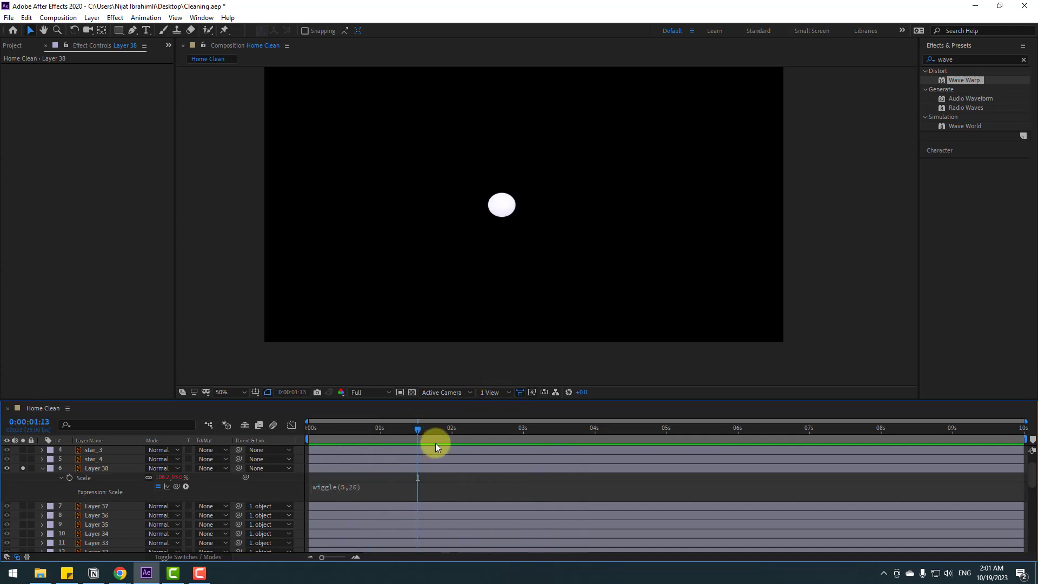
Step: Leave Layer 38's expression as it is, collapse its properties and turn off its solo to show the full scene
left_click(348, 486)
left_click_drag(394, 484, 332, 502)
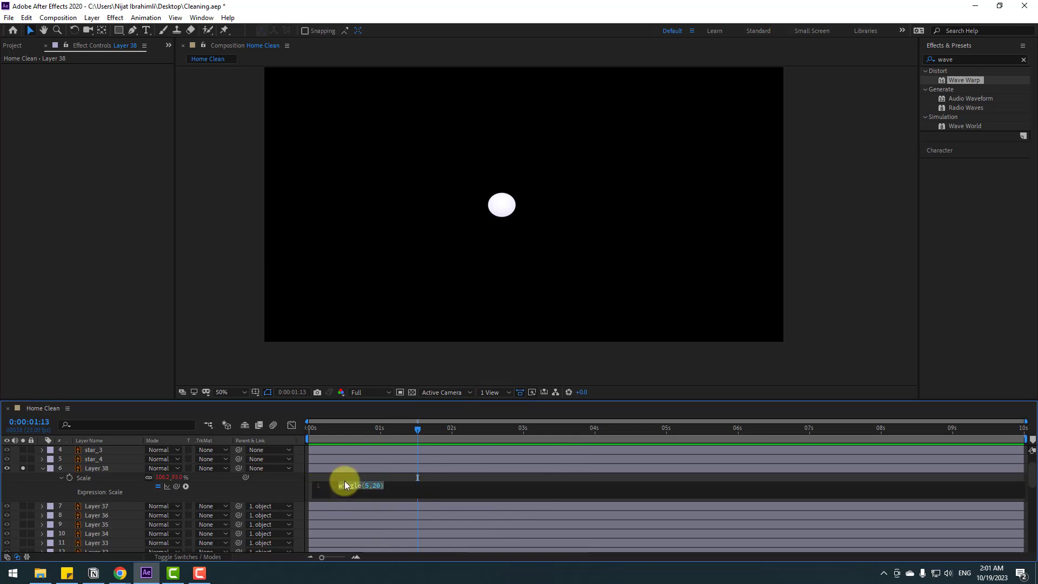
left_click(338, 476)
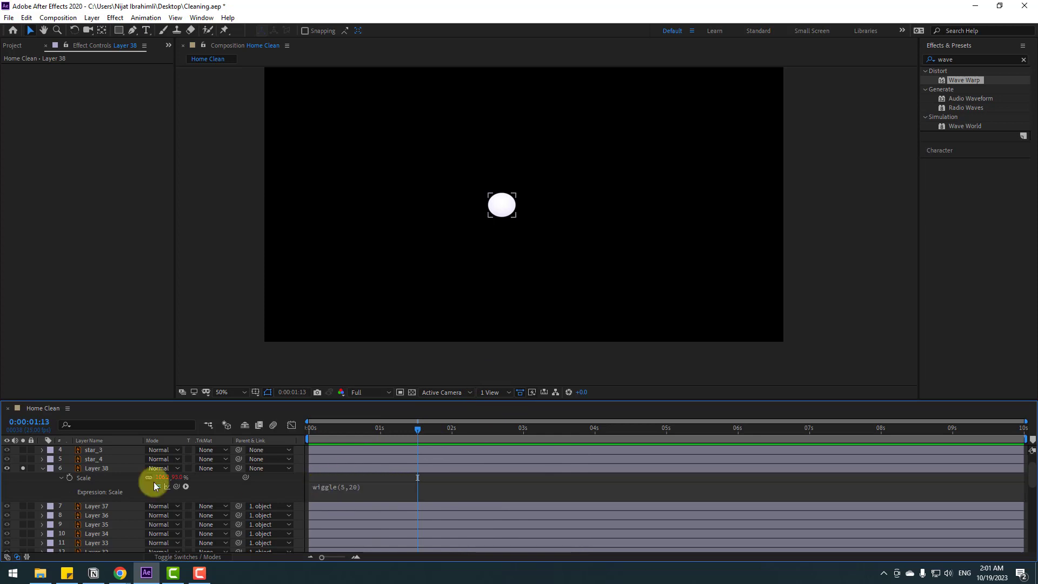
left_click(42, 468)
left_click(23, 469)
left_click_drag(393, 429, 412, 433)
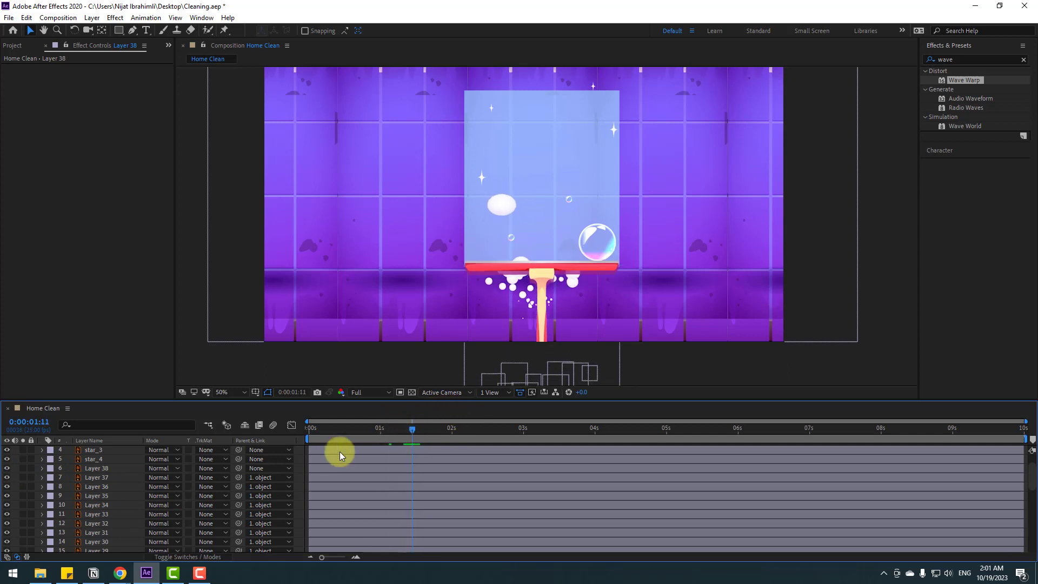
Step: Parent Layer 38 to the object layer, move its foam circle down onto the squeegee blade, and scrub through the wipe
left_click(92, 470)
scroll(254, 487, "up", 3)
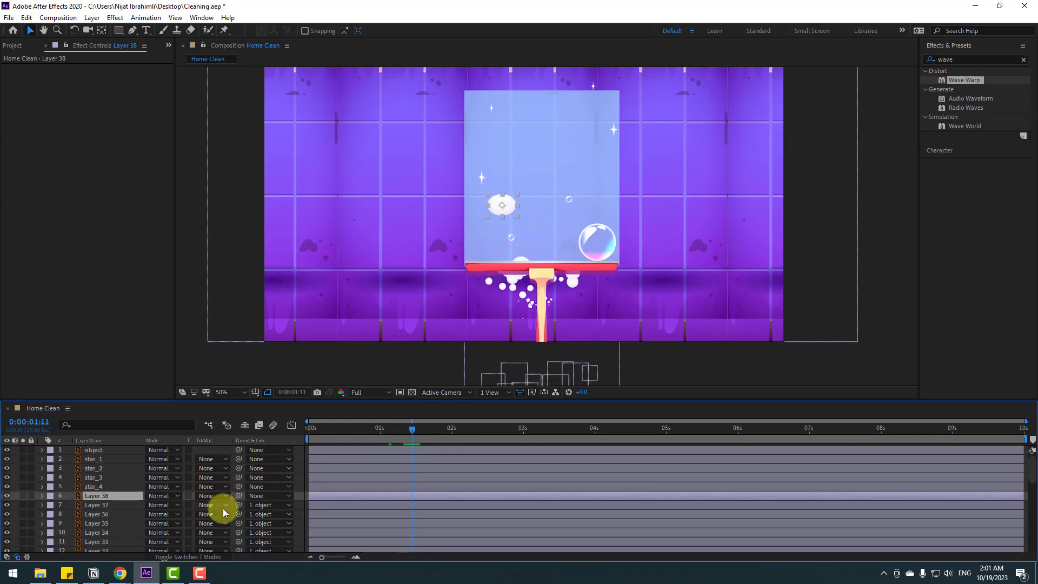
left_click_drag(239, 496, 93, 451)
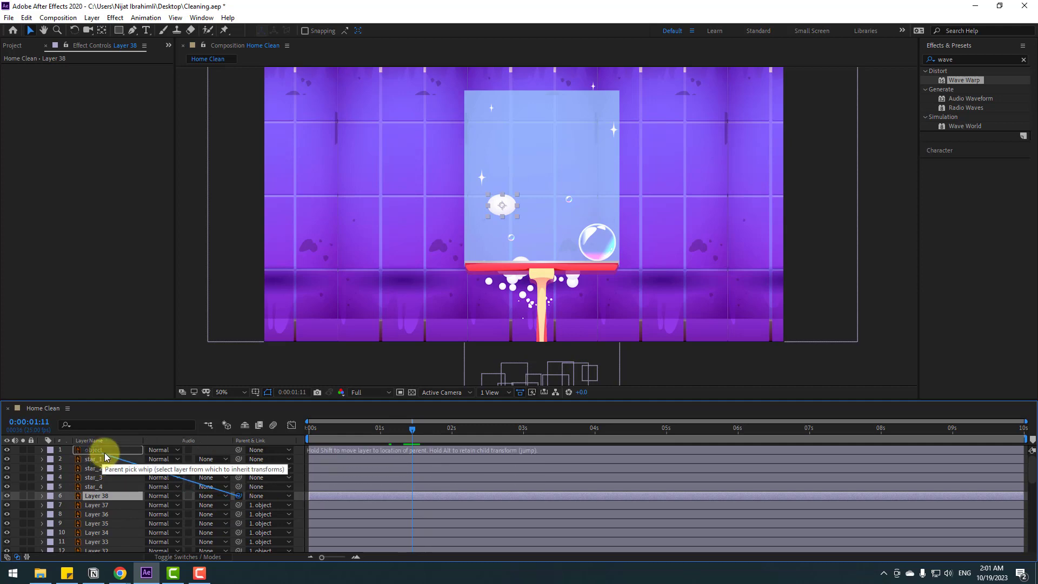
left_click_drag(503, 219, 496, 273)
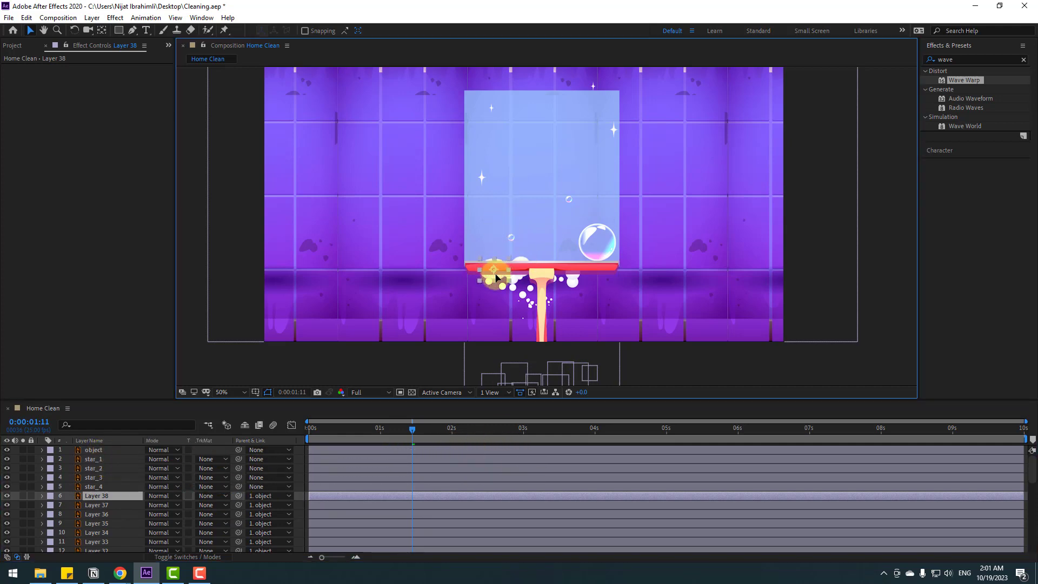
left_click_drag(357, 431, 287, 434)
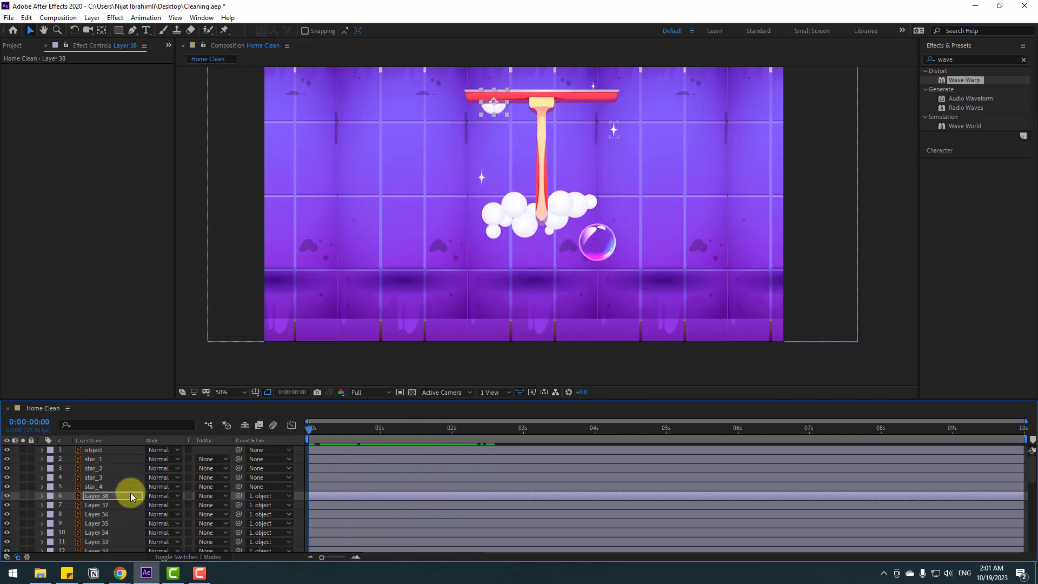
Step: Select Layers 37 through 27 and show their Scale properties in the timeline
left_click(124, 505)
scroll(115, 511, "down", 1)
scroll(111, 498, "down", 2)
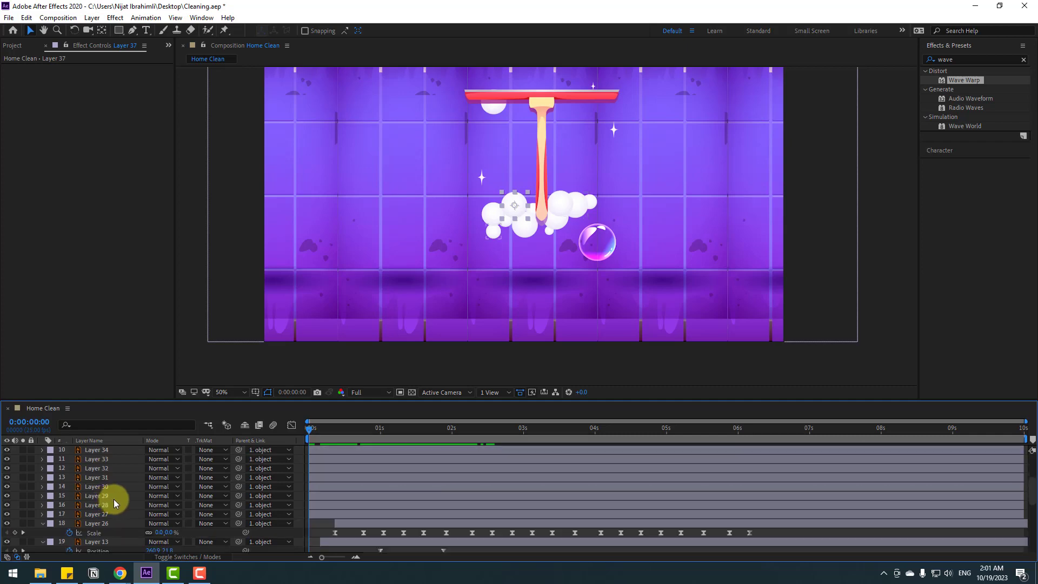
left_click(113, 499, "shift")
key("s")
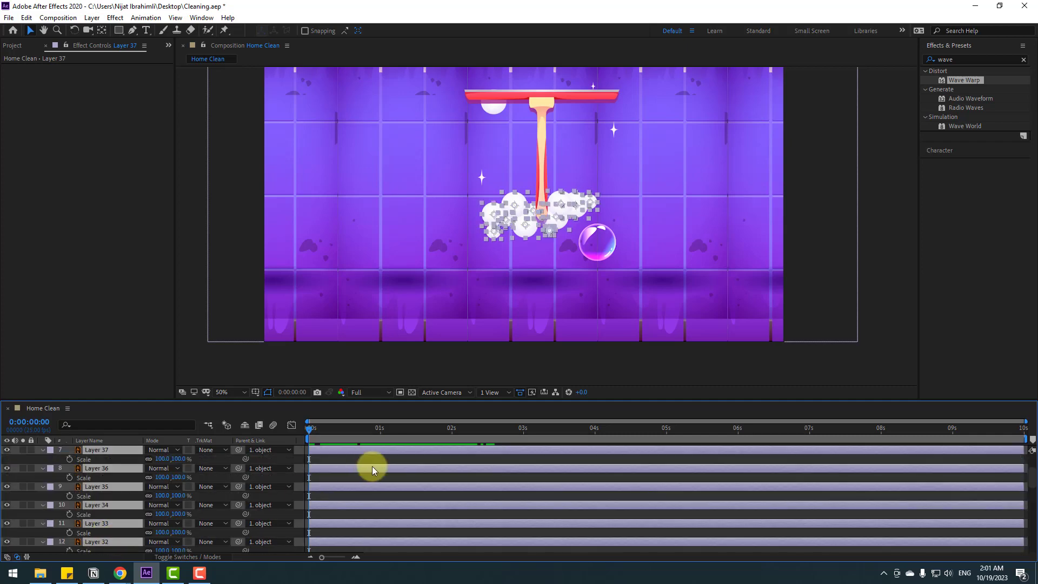
scroll(341, 488, "up", 3)
left_click(306, 514)
Step: Show Layer 38's Scale property, copy only its expression, and collapse the layer
left_click(94, 496)
key("s")
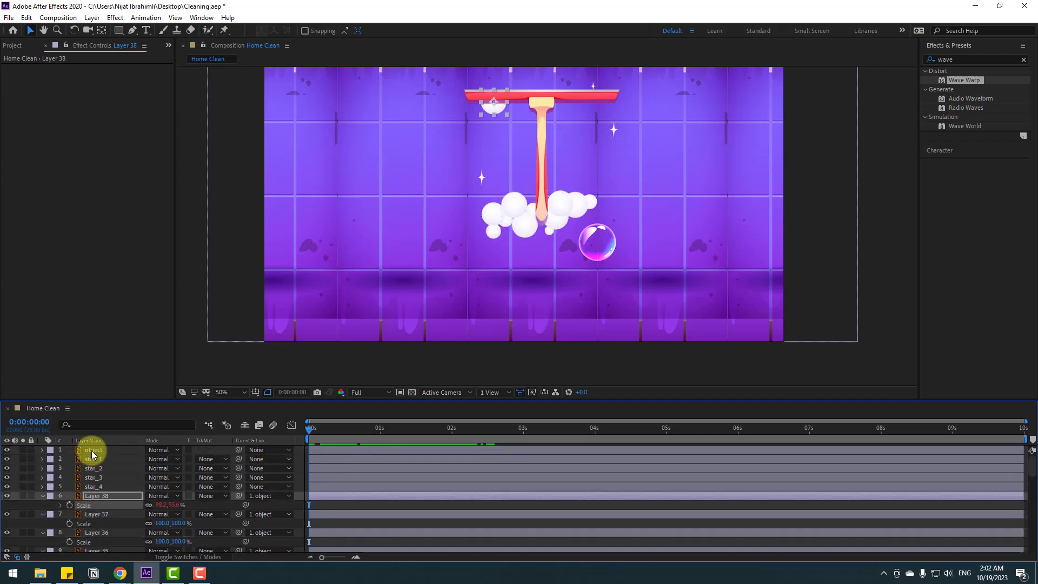
left_click(26, 17)
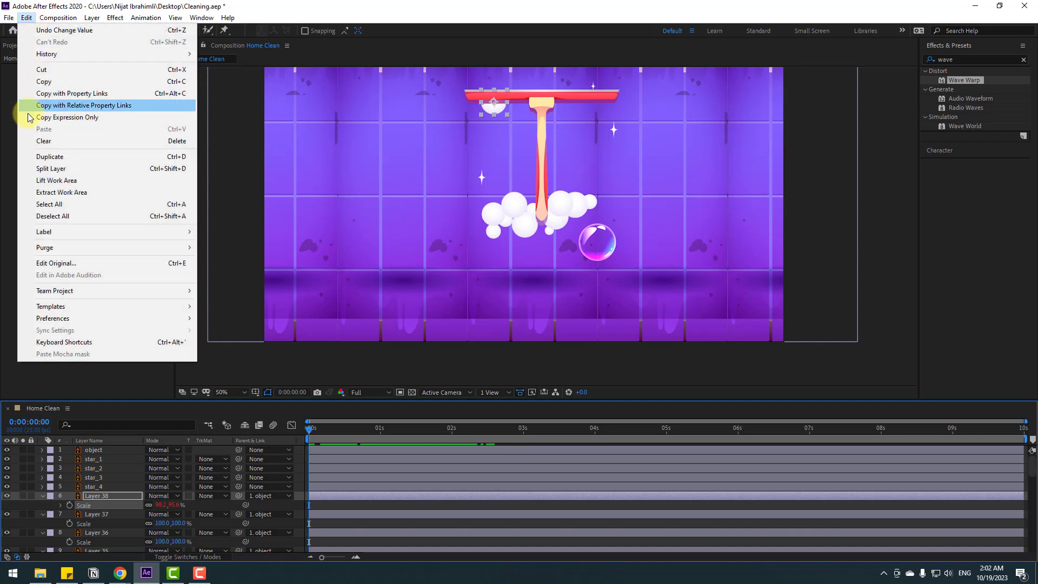
left_click(89, 119)
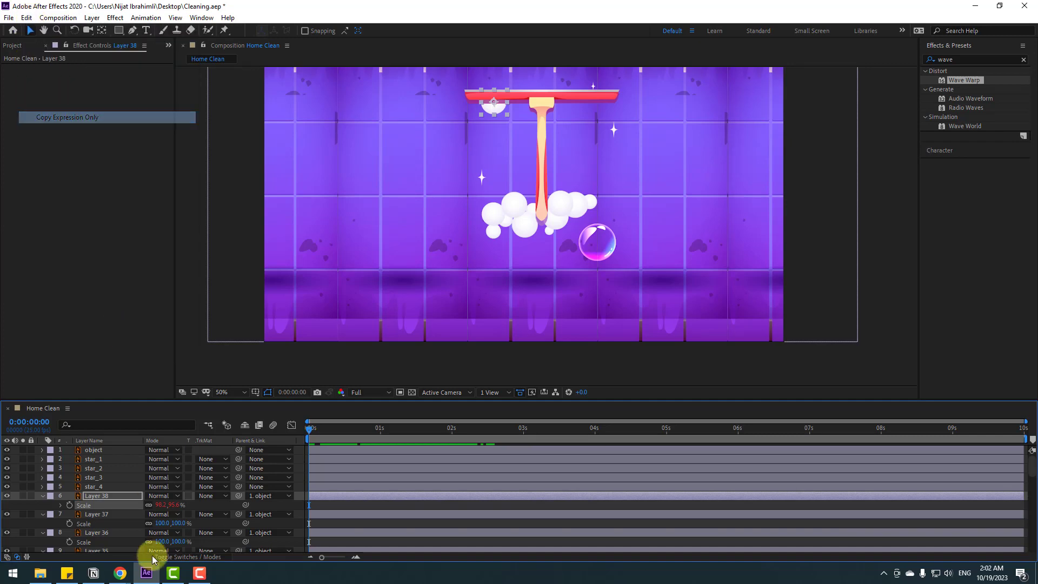
left_click(43, 496)
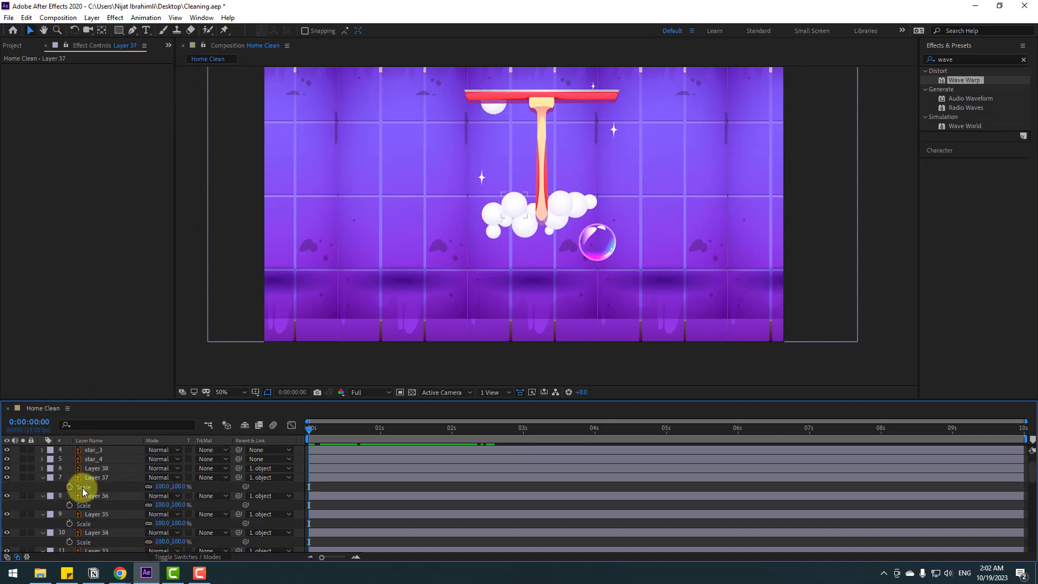
Step: Paste the copied wiggle expression onto the scale of Layers 37 through 27 and preview the animation
left_click(92, 478)
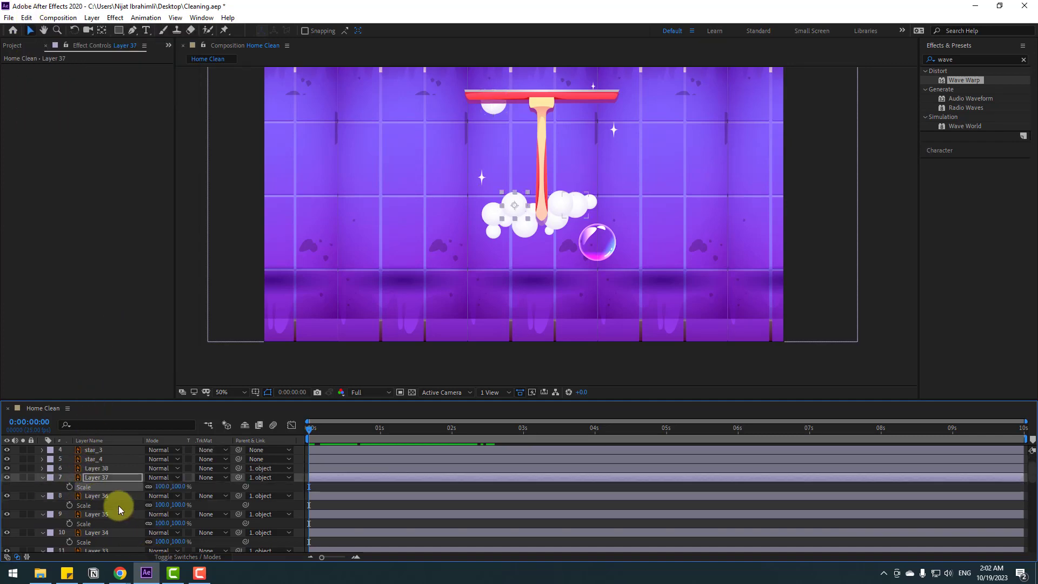
left_click(89, 496, "ctrl")
left_click(98, 514, "ctrl")
scroll(105, 529, "down", 3)
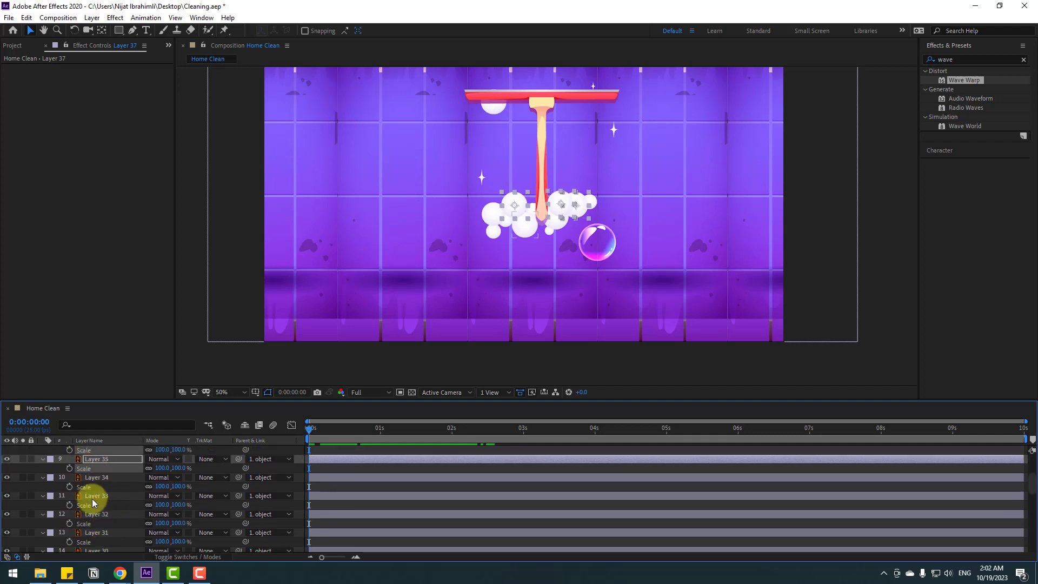
left_click(92, 477, "ctrl")
left_click(92, 497, "ctrl")
left_click(95, 514, "ctrl")
left_click(91, 534, "ctrl")
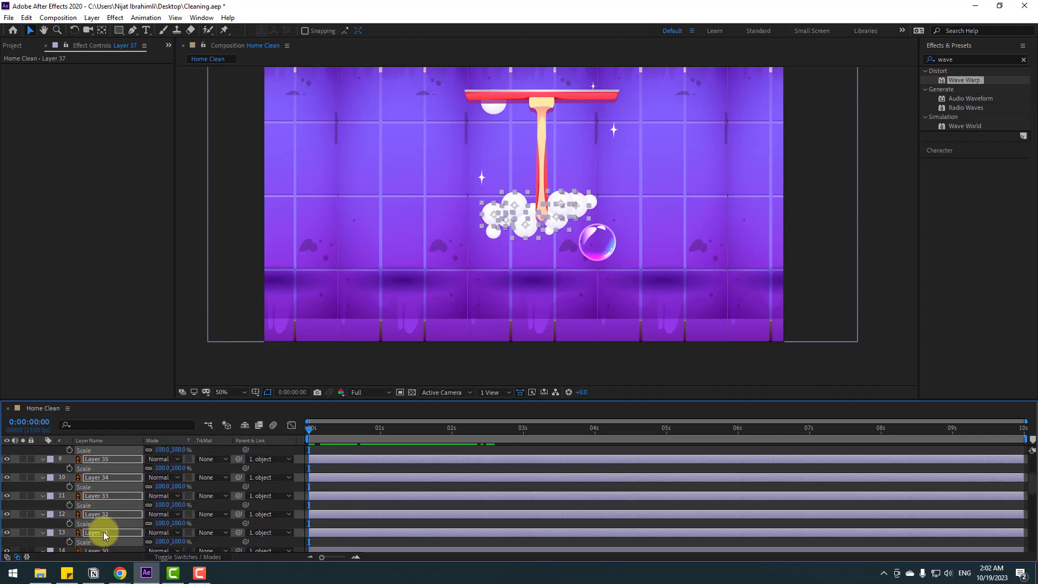
scroll(90, 535, "down", 3)
left_click(88, 496, "ctrl")
left_click(98, 515, "ctrl")
scroll(99, 518, "down", 3)
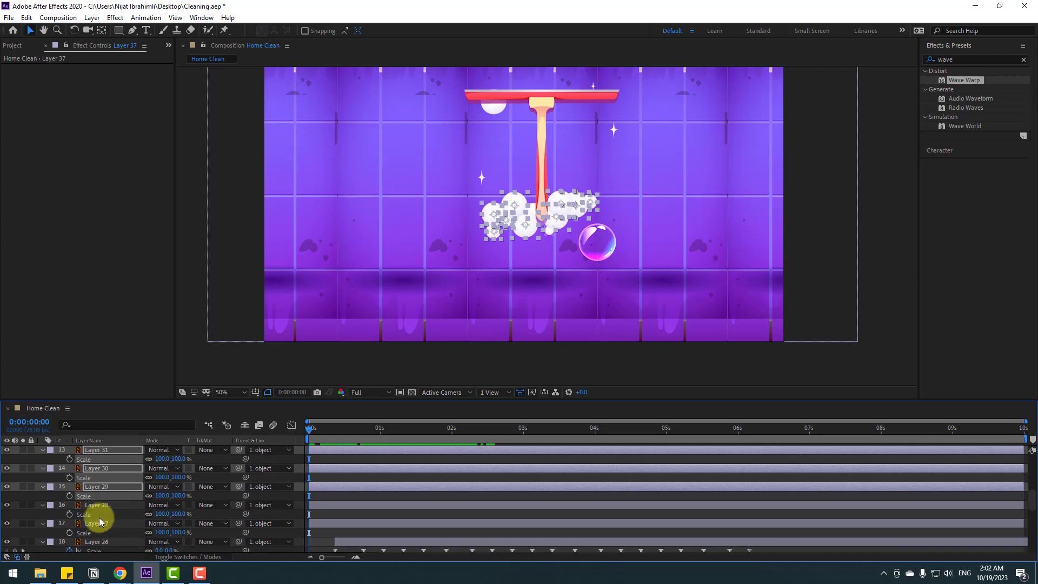
left_click(95, 505, "ctrl")
left_click(93, 524, "ctrl")
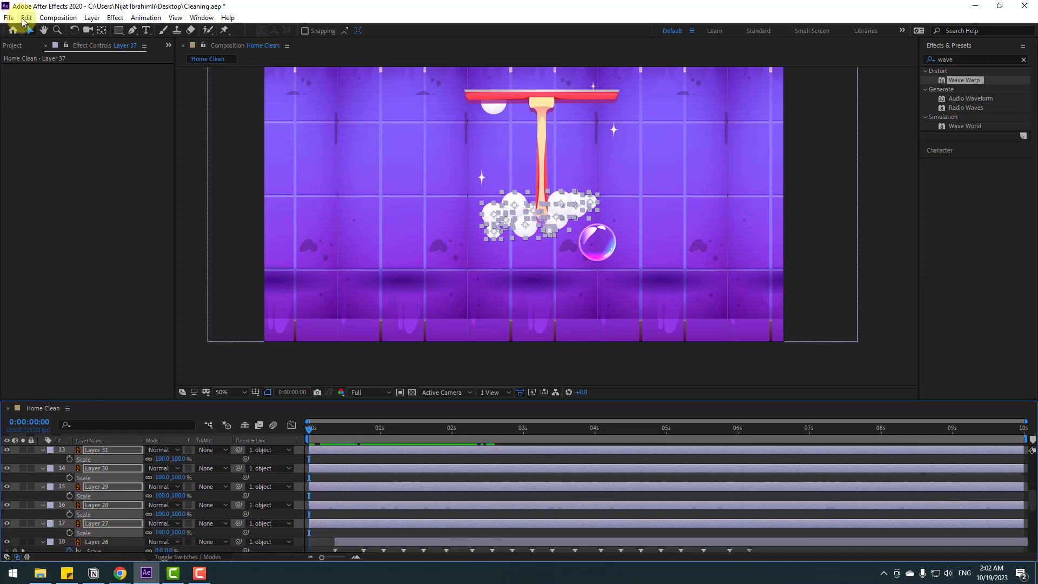
left_click(25, 18)
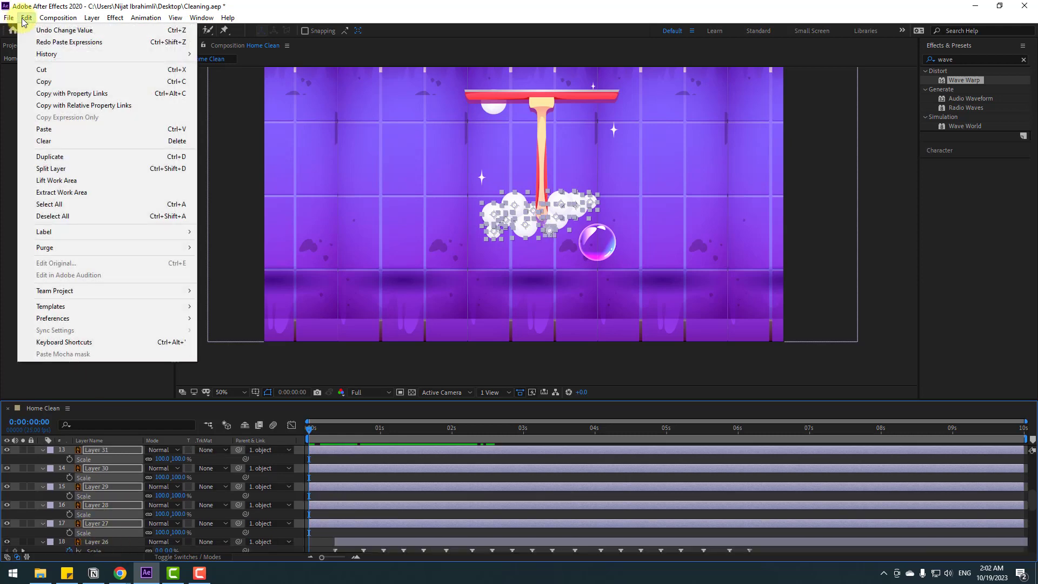
left_click(37, 130)
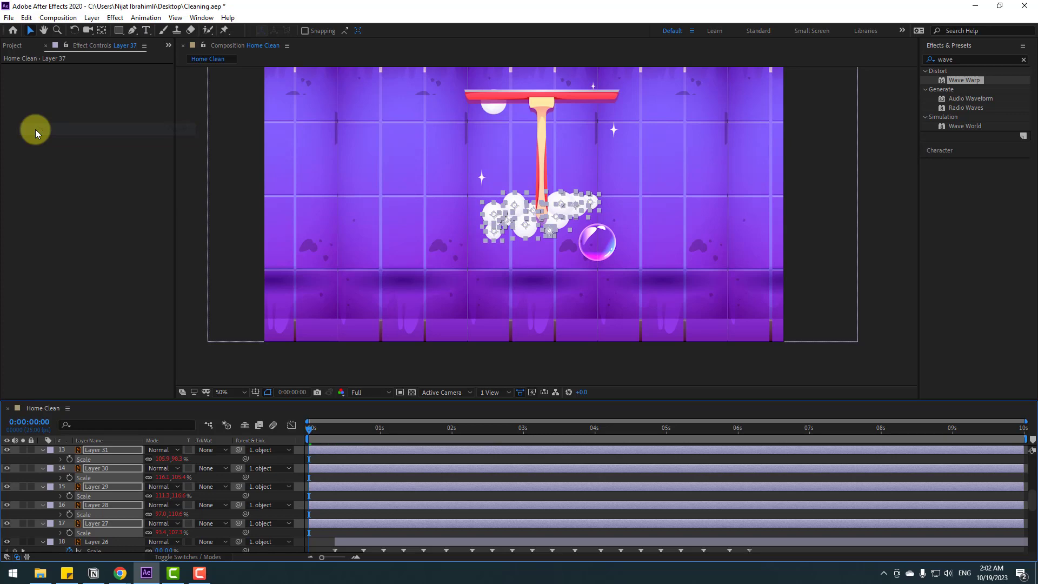
left_click(338, 459)
key("space")
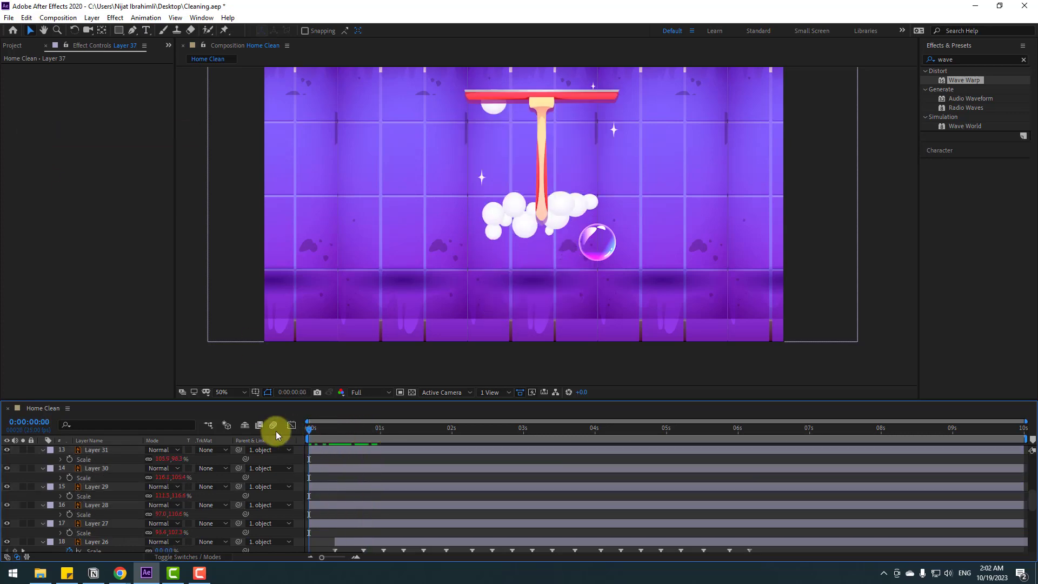
Step: Move Layer 29's foam circle up under the squeegee blade, beside Layer 38's circle
left_click_drag(544, 197, 530, 284)
scroll(547, 310, "up", 2)
scroll(491, 333, "down", 2)
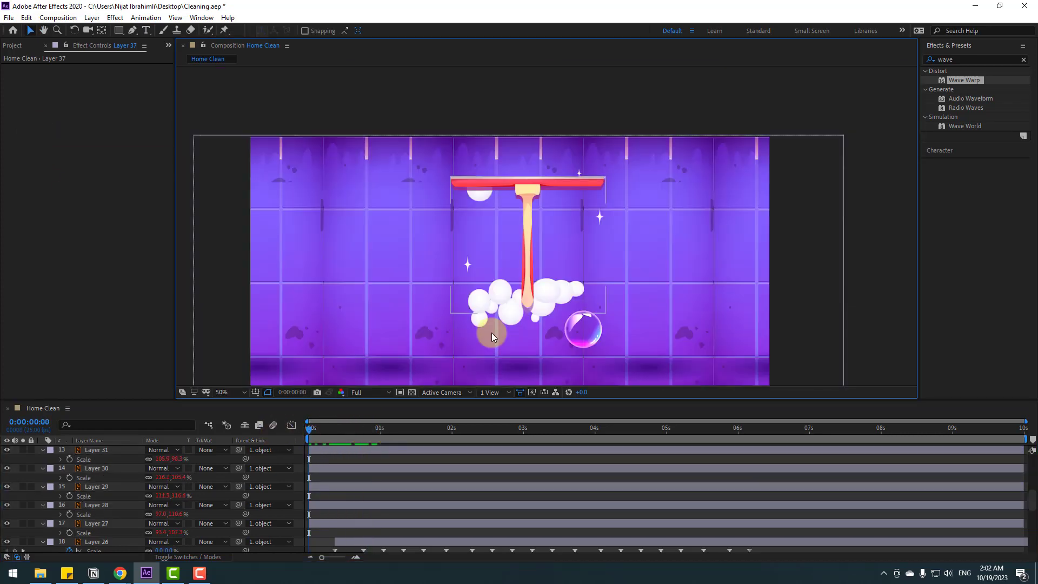
left_click(502, 292)
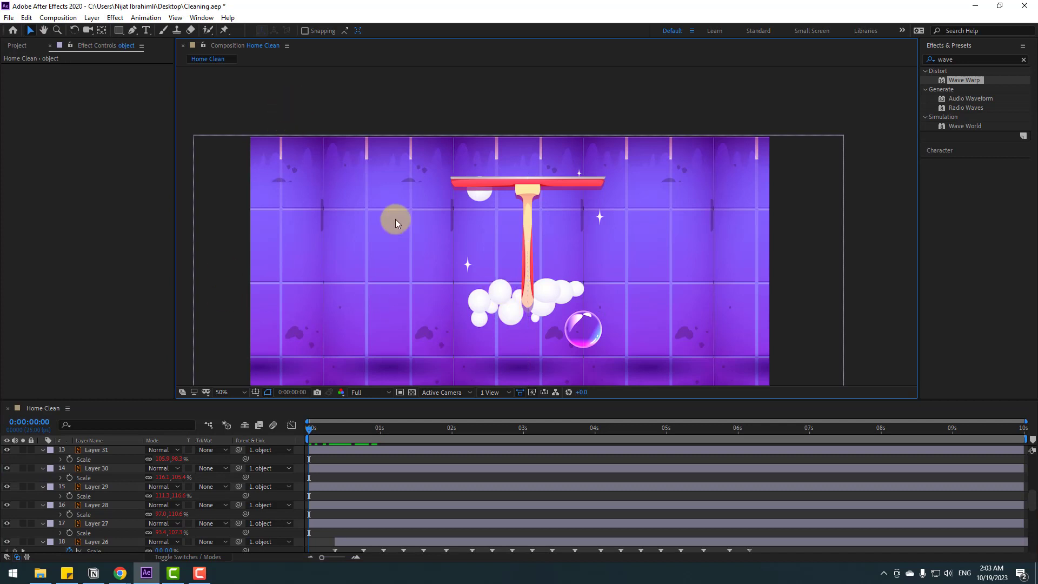
left_click(480, 322)
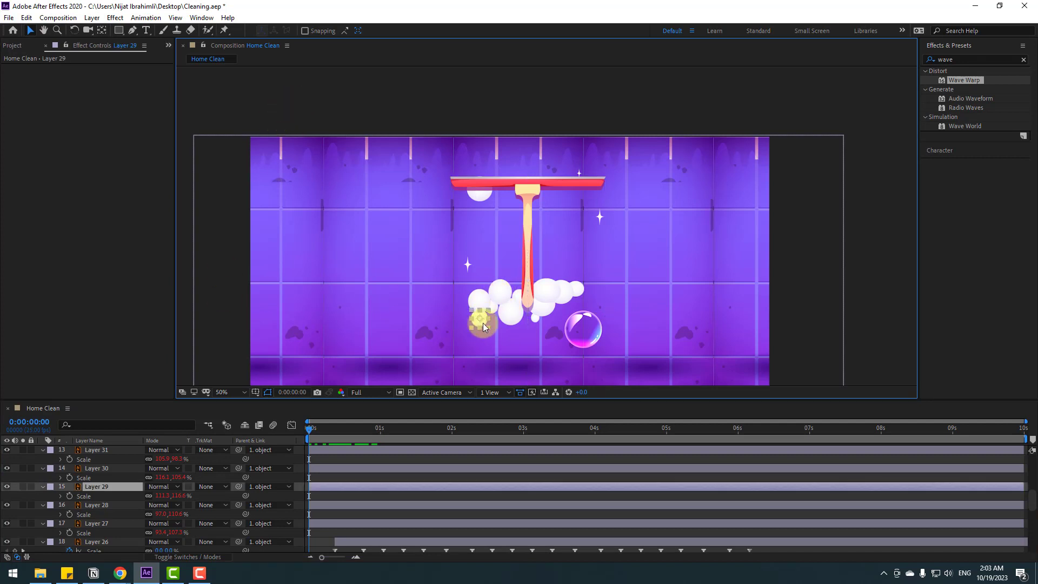
left_click_drag(483, 322, 501, 203)
Step: Lock the object layer so the squeegee cannot be selected by accident
left_click(487, 296)
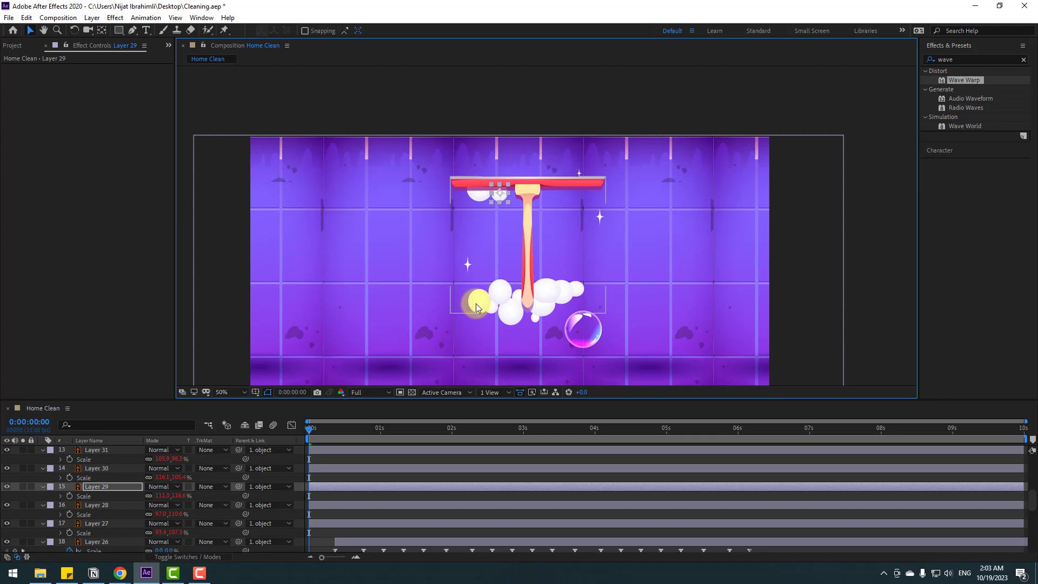
scroll(69, 526, "up", 5)
left_click(78, 452)
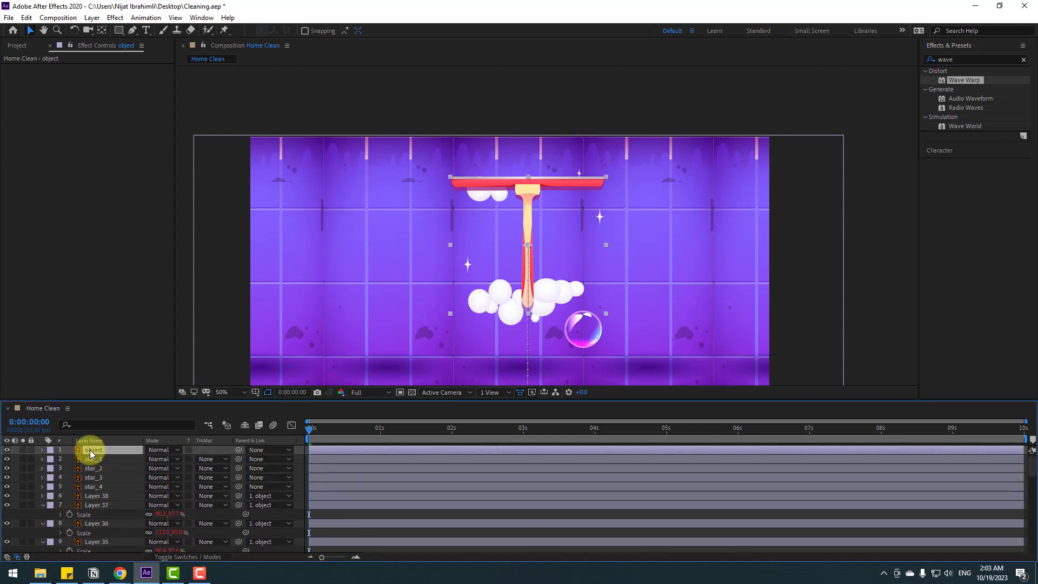
left_click(30, 450)
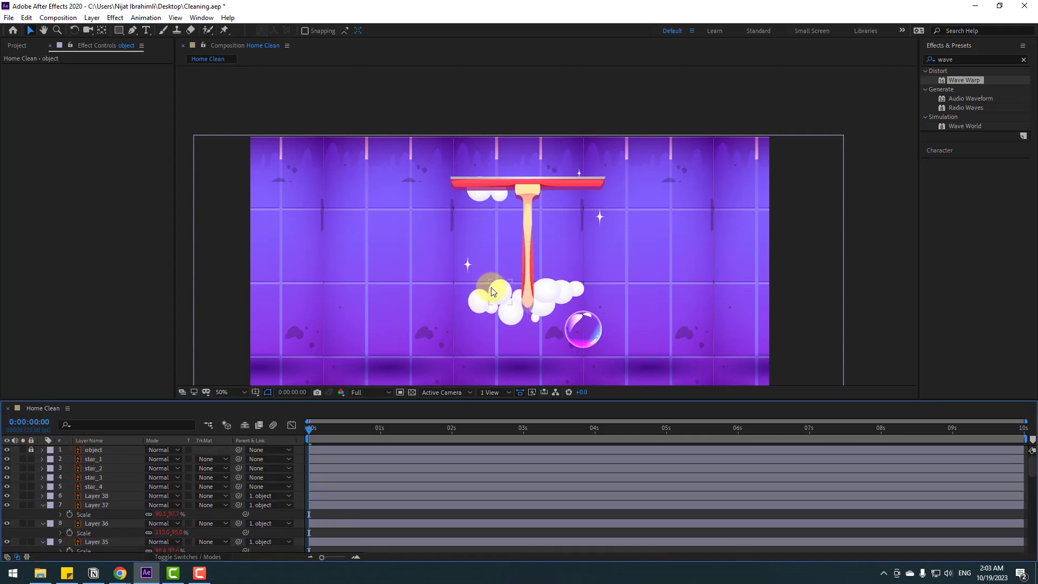
Step: Move the remaining foam circles from around the squeegee handle's end up under the blade on both sides of the handle
left_click(501, 300)
left_click_drag(520, 251, 515, 209)
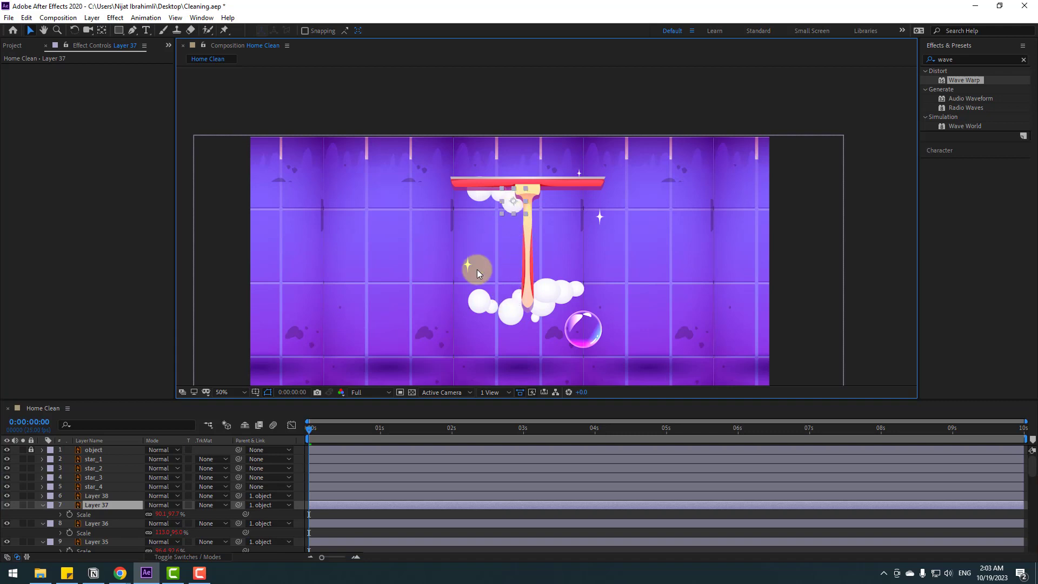
left_click_drag(495, 295, 545, 208)
left_click_drag(507, 306, 557, 204)
left_click(573, 293, "shift")
left_click(518, 296)
left_click(534, 319, "shift")
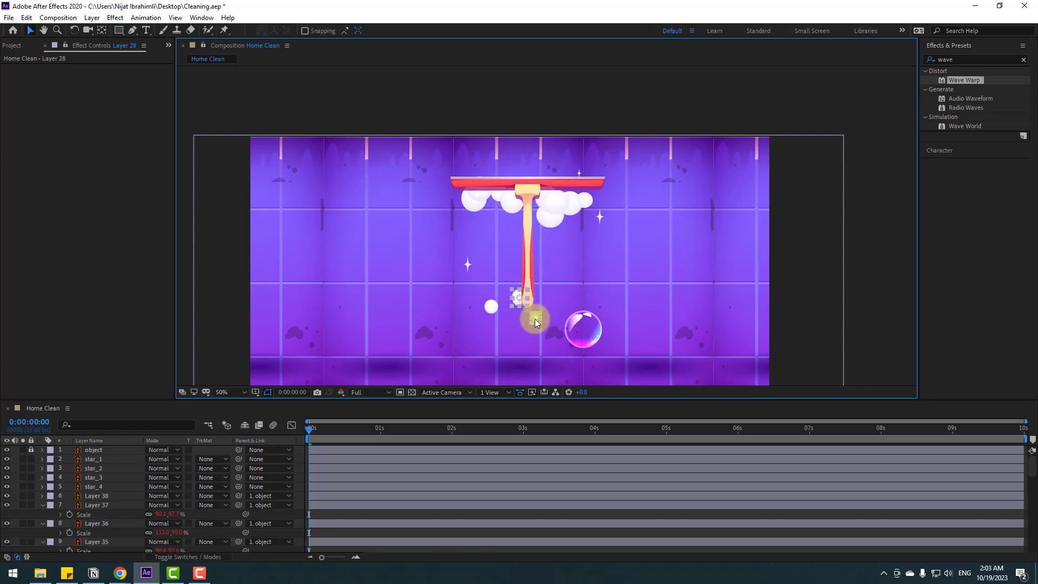
left_click(494, 301, "shift")
left_click_drag(520, 250, 523, 153)
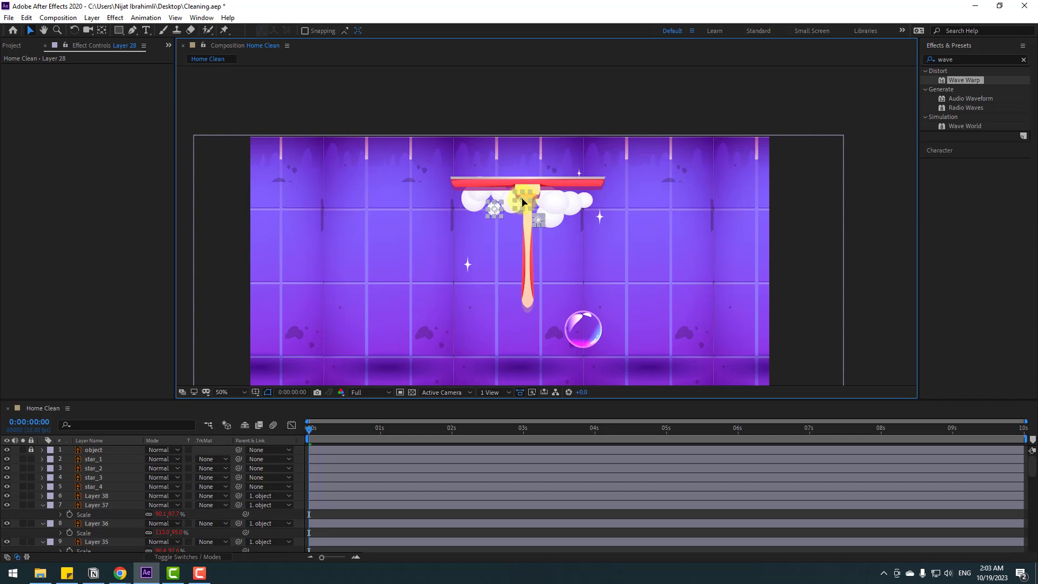
Step: Scrub through the wipe, fit the composition view up to 100%, preview the foam, and return to the start
left_click_drag(310, 428, 403, 428)
left_click(242, 390)
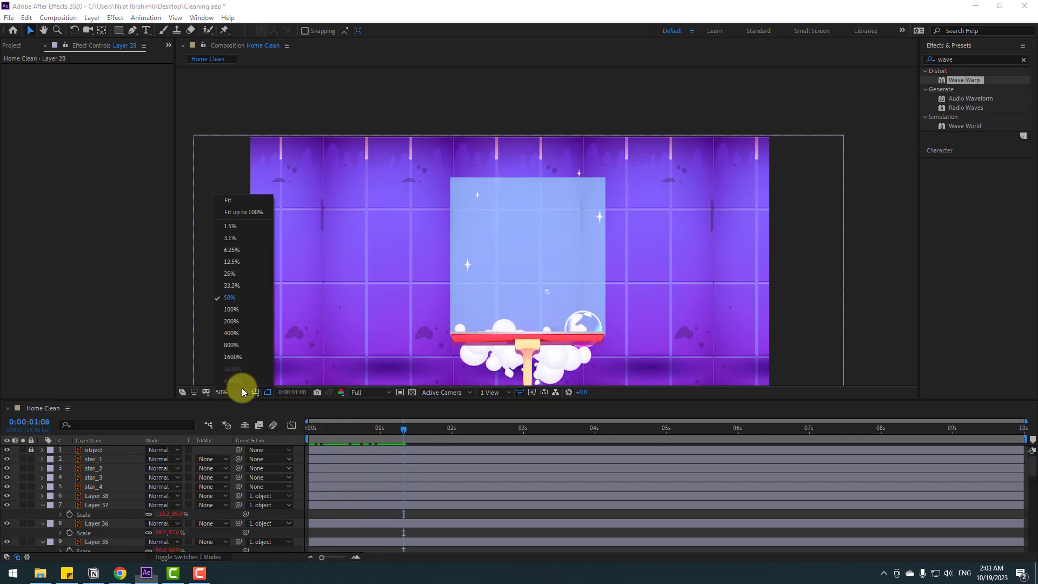
left_click(249, 207)
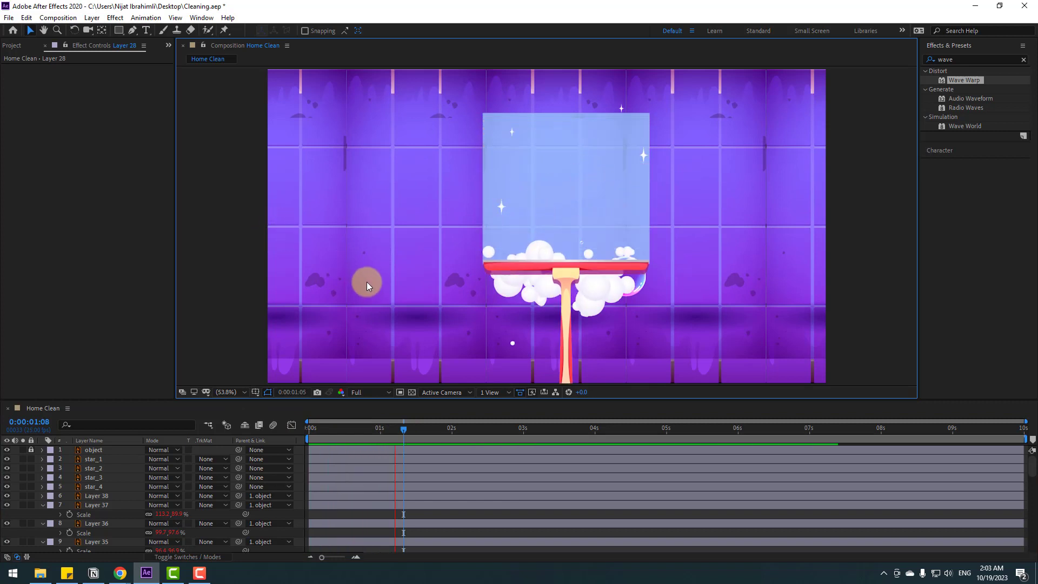
left_click_drag(404, 433, 128, 492)
Step: Select Layers 37 through 26 and collapse their displayed properties
left_click(102, 506)
scroll(123, 518, "down", 5)
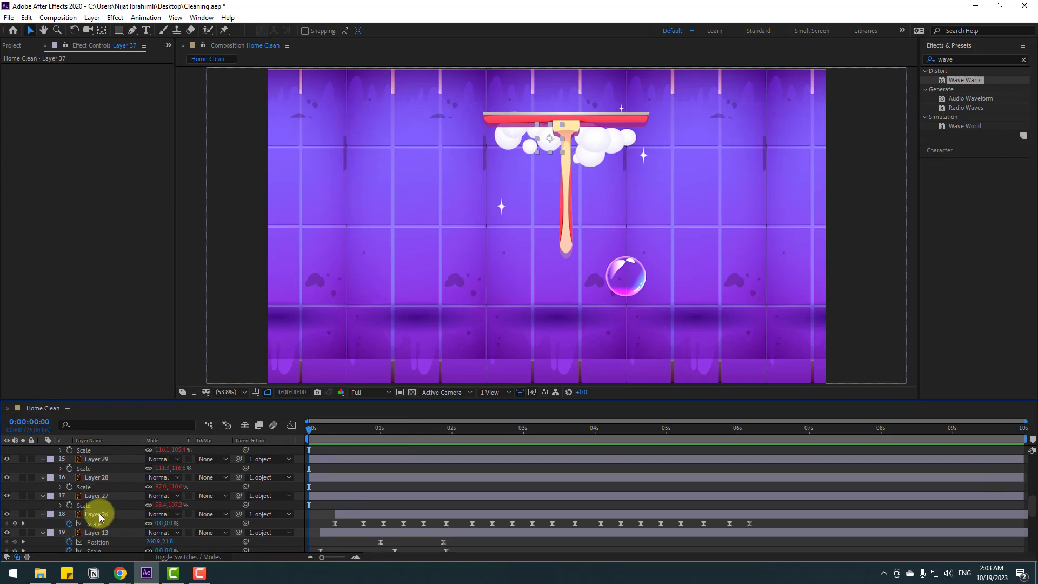
left_click(95, 522, "shift")
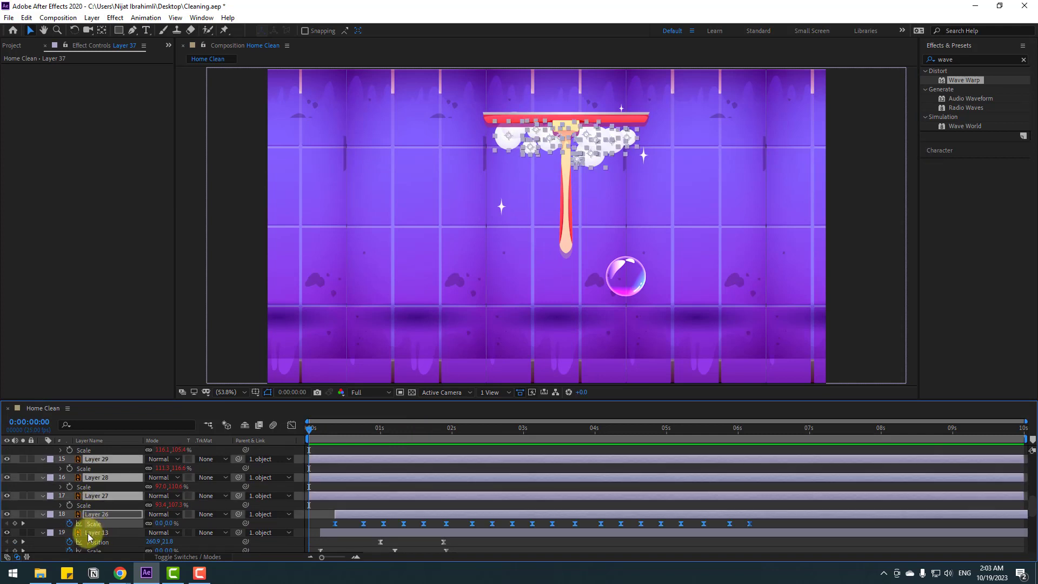
scroll(92, 531, "up", 5)
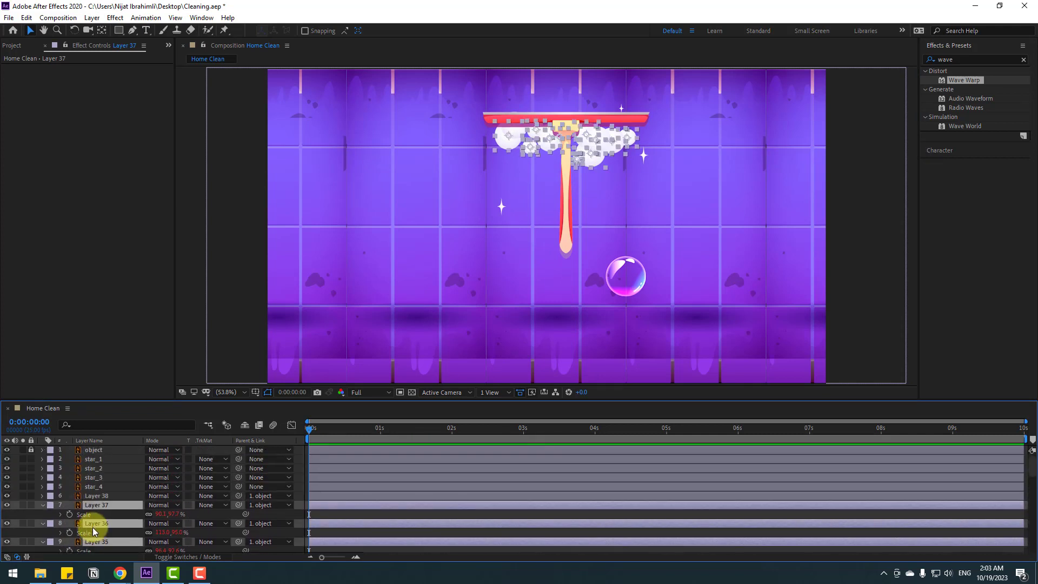
left_click(42, 507)
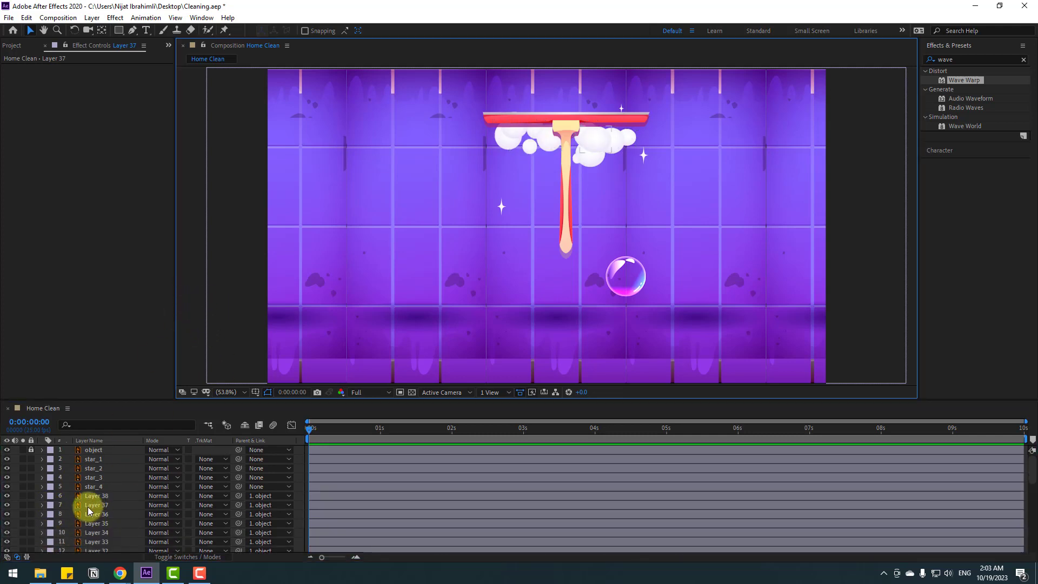
Step: Add a scale keyframe to Layer 38, shift it to about half a second, and set the scale to 0% at the start
left_click(92, 496)
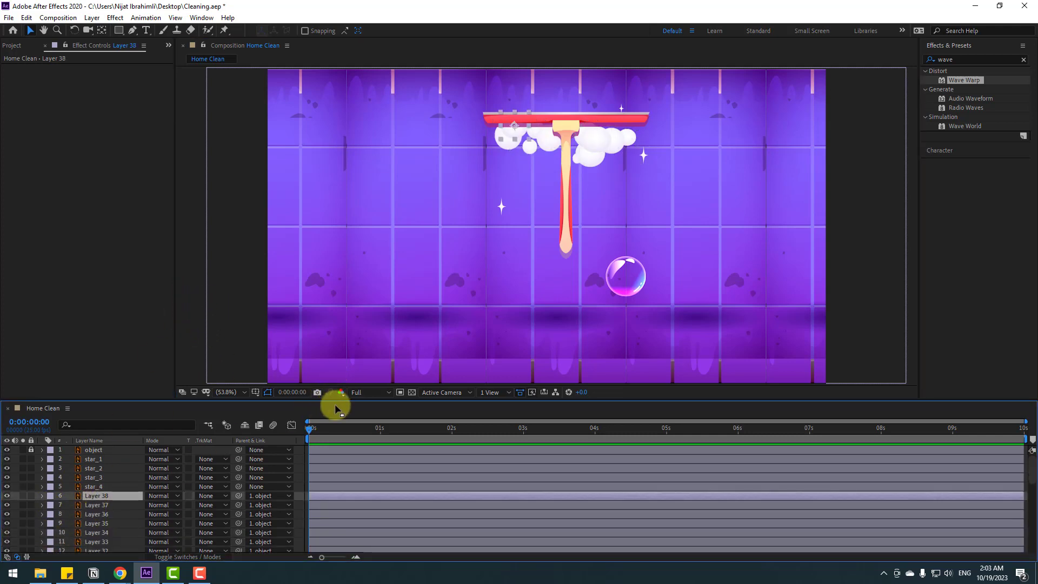
key("s")
left_click(70, 505)
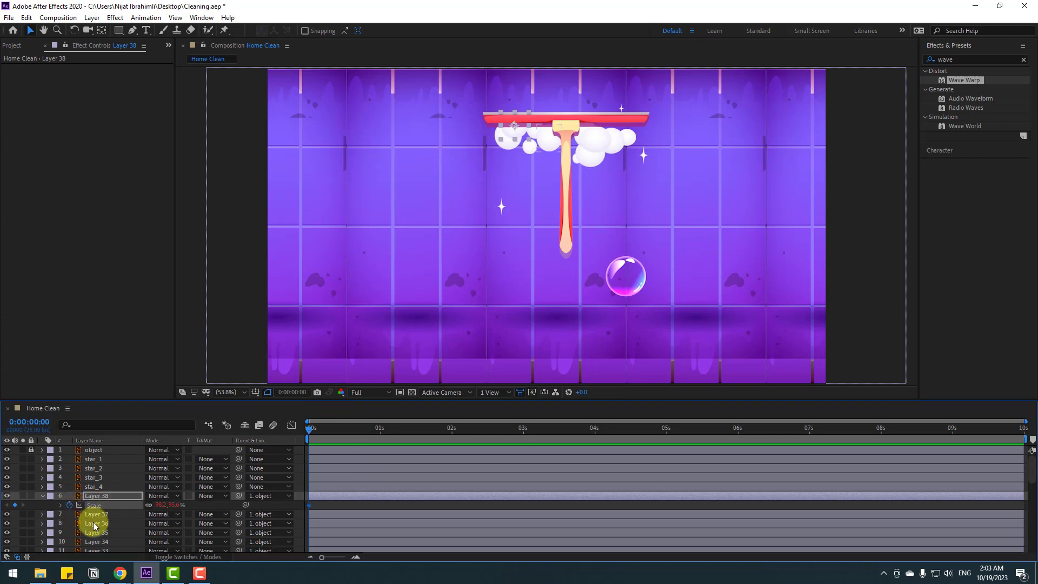
left_click(326, 505)
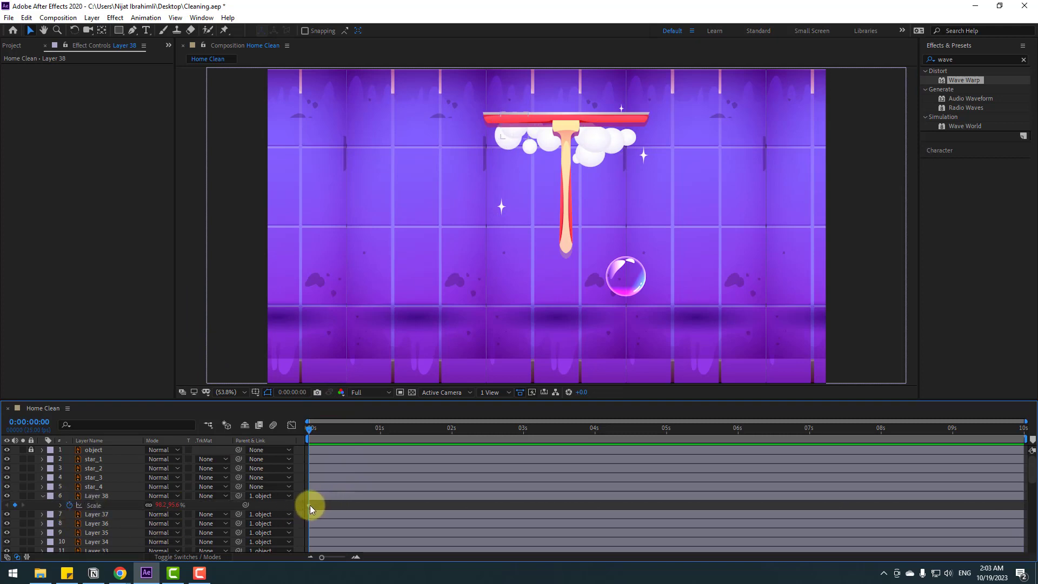
left_click_drag(309, 505, 343, 505)
left_click(160, 506)
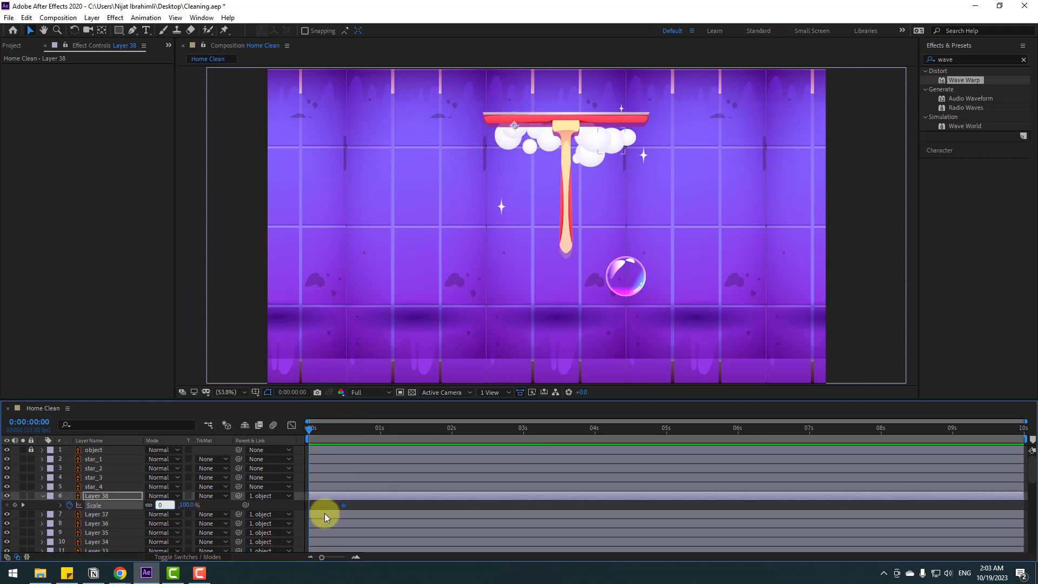
type("0")
left_click(353, 507)
left_click(324, 492)
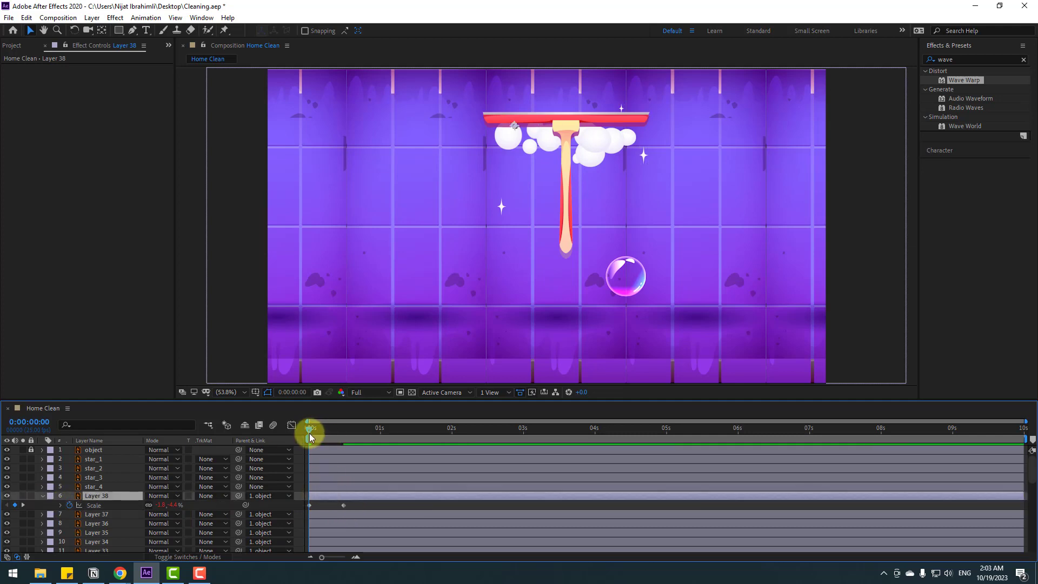
Step: Add a hold scale keyframe to Layer 38 at about 1.6 seconds and set the scale to 0% at 0:00:02:01
left_click_drag(310, 433, 432, 426)
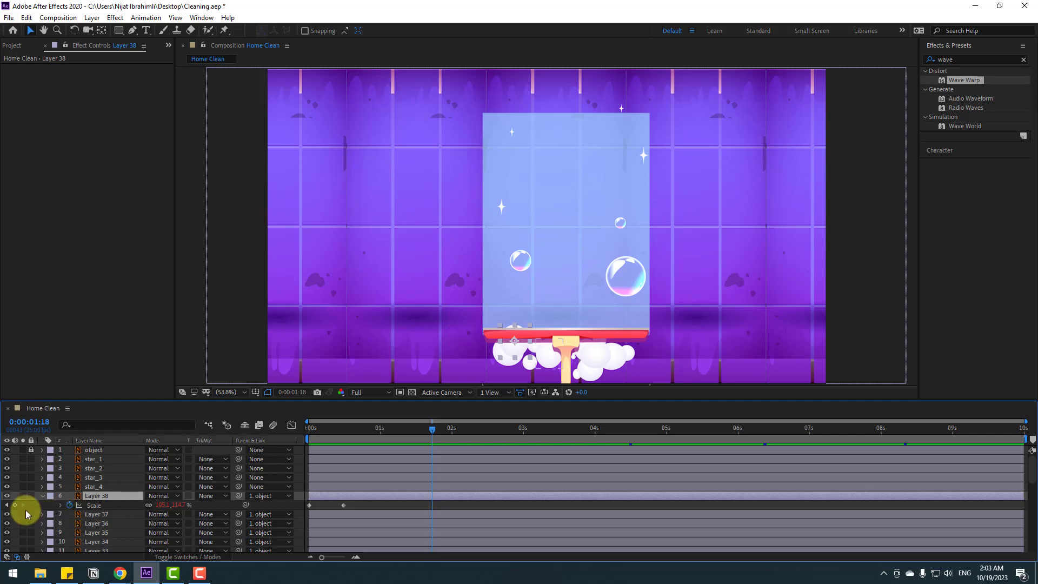
left_click(16, 505)
left_click_drag(432, 505, 426, 505)
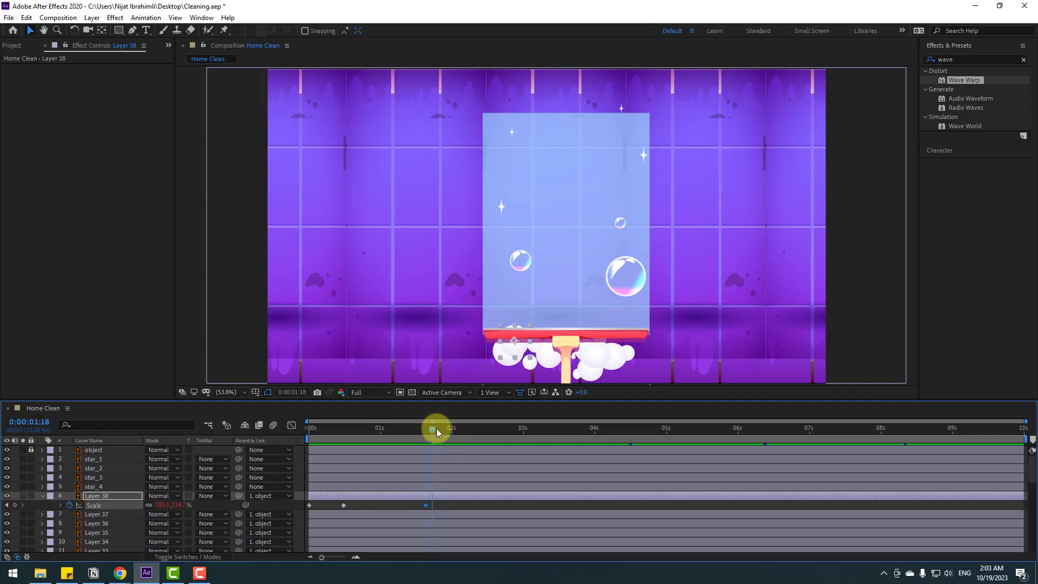
left_click_drag(436, 429, 456, 430)
left_click(160, 505)
type("06.6")
key("Return")
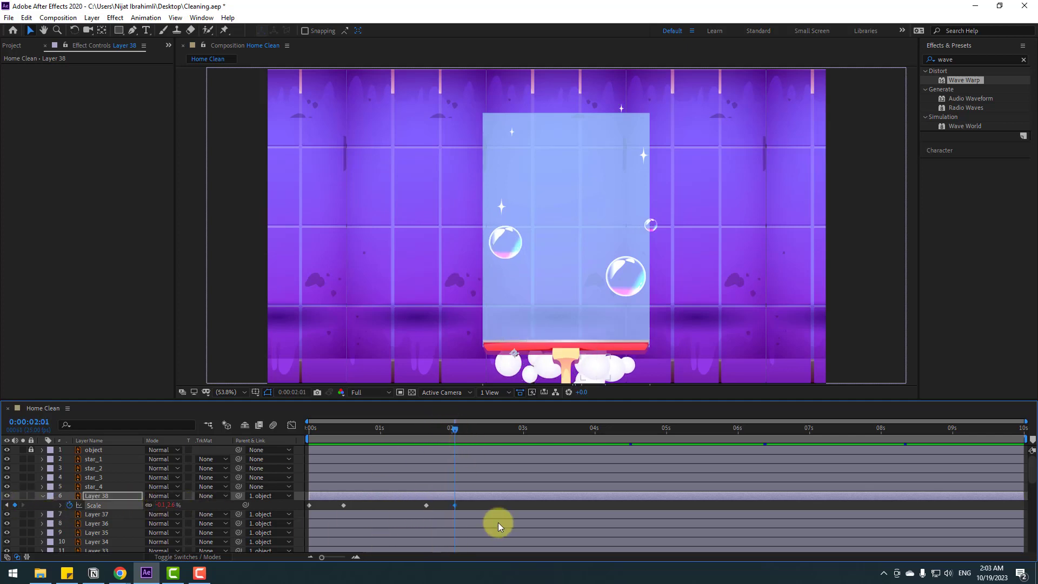
Step: Copy Layer 38's four scale keyframes and paste them onto Layers 37 through 27 at the start of the timeline
left_click(472, 505)
left_click_drag(466, 505, 307, 505)
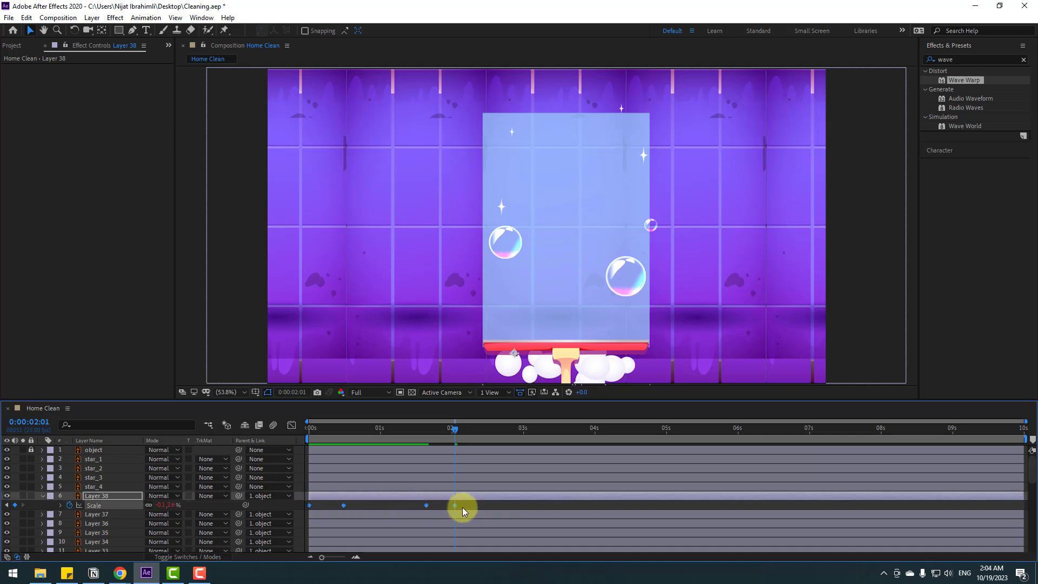
left_click(42, 496)
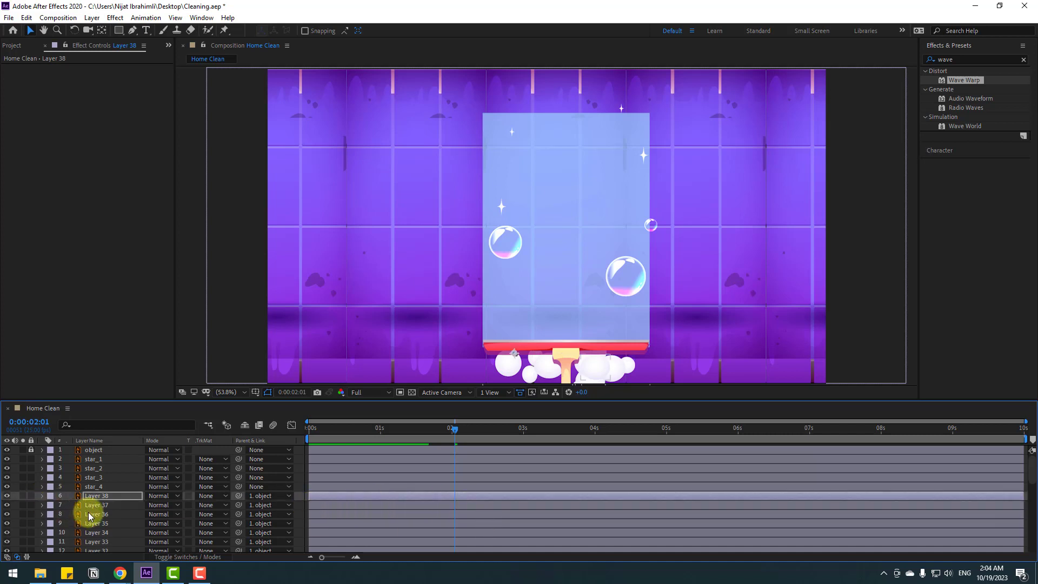
left_click(95, 505)
scroll(131, 533, "down", 3)
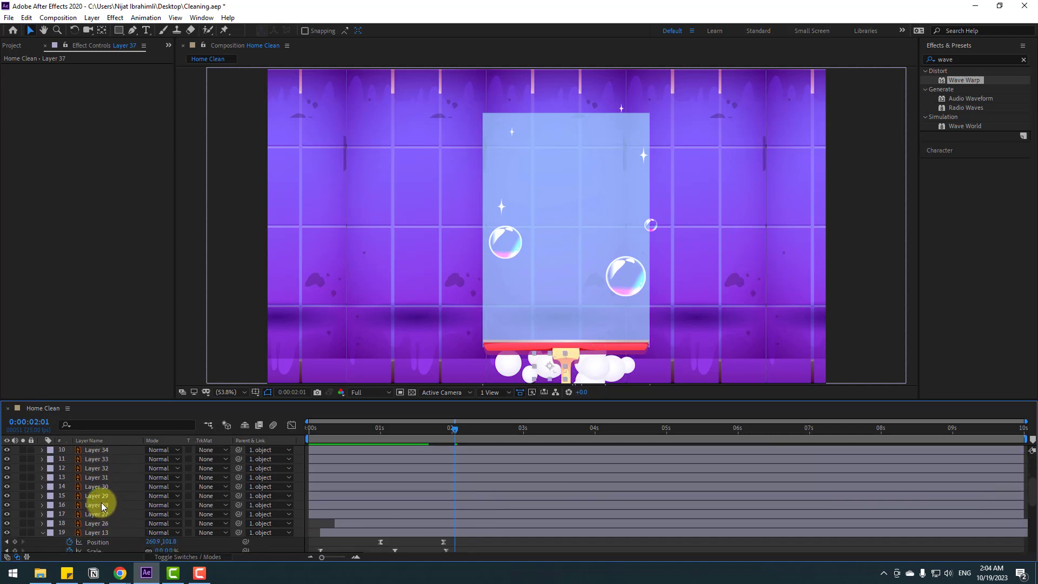
left_click(101, 496, "shift")
left_click_drag(385, 429, 283, 427)
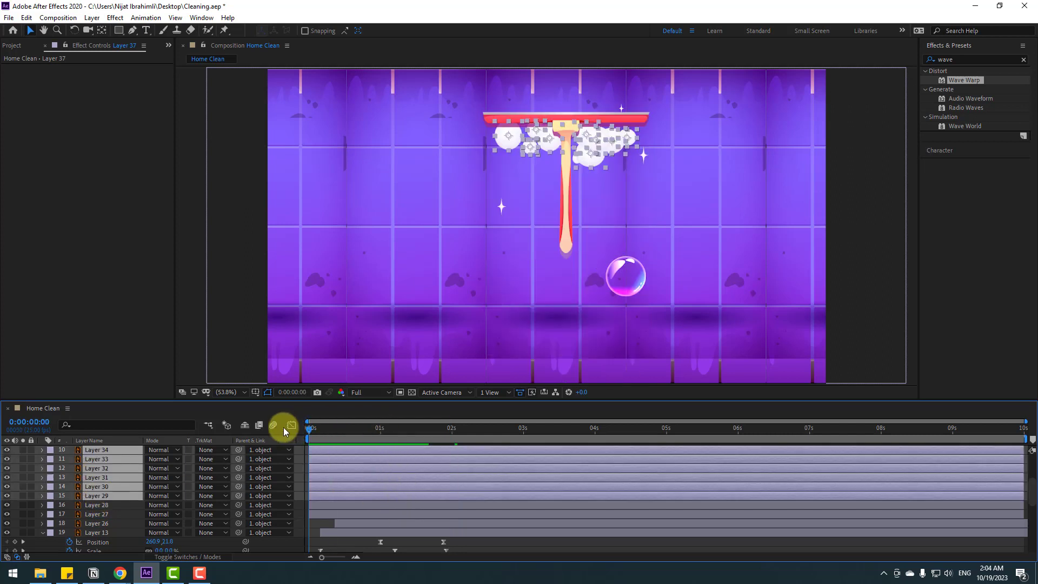
left_click(320, 506)
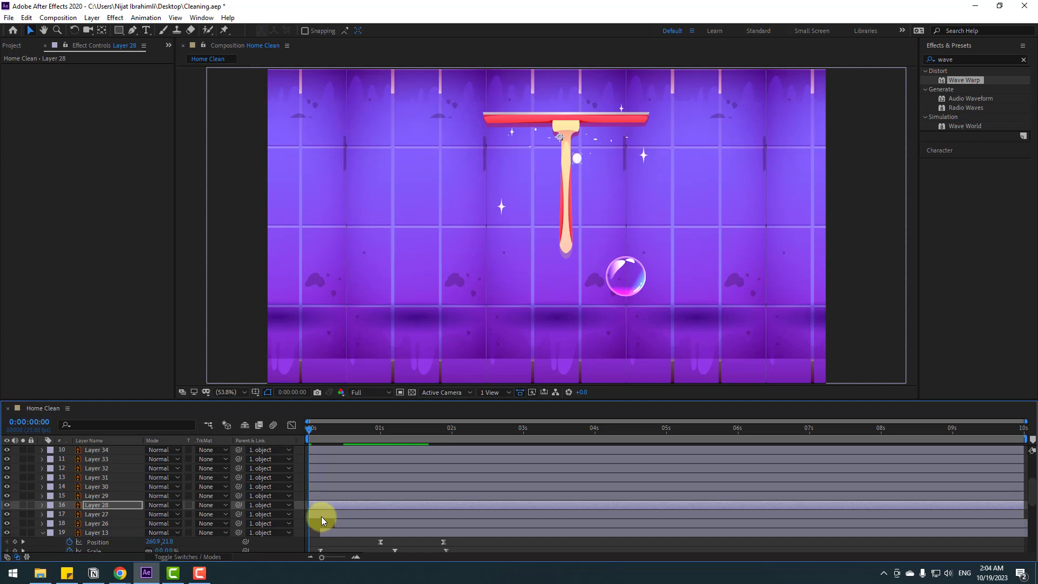
left_click(321, 516)
Step: Preview the foam growing and shrinking during the wipe, with the composition view zoomed out to 25%
key("space")
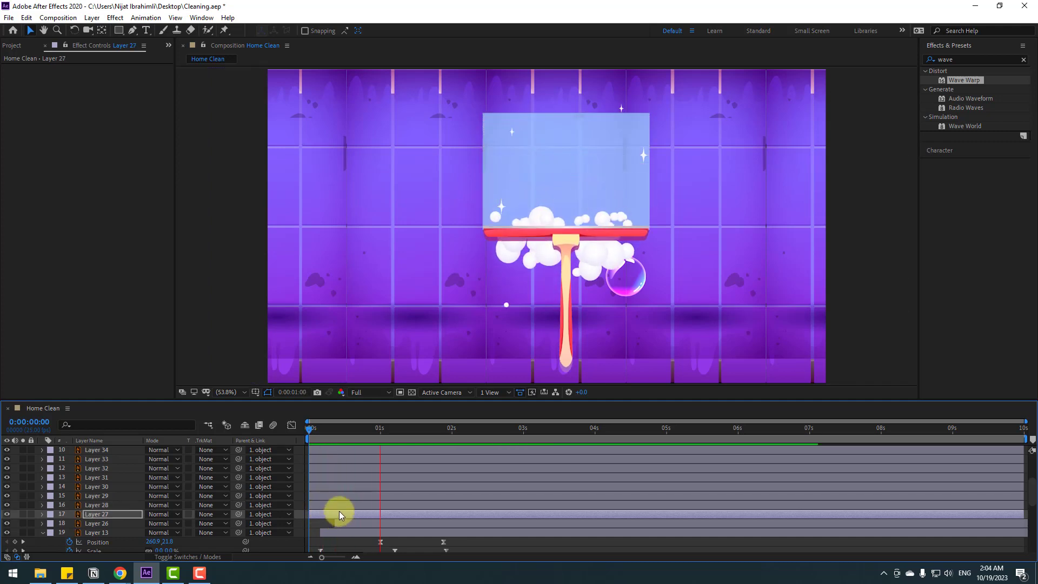
key("space")
key("space")
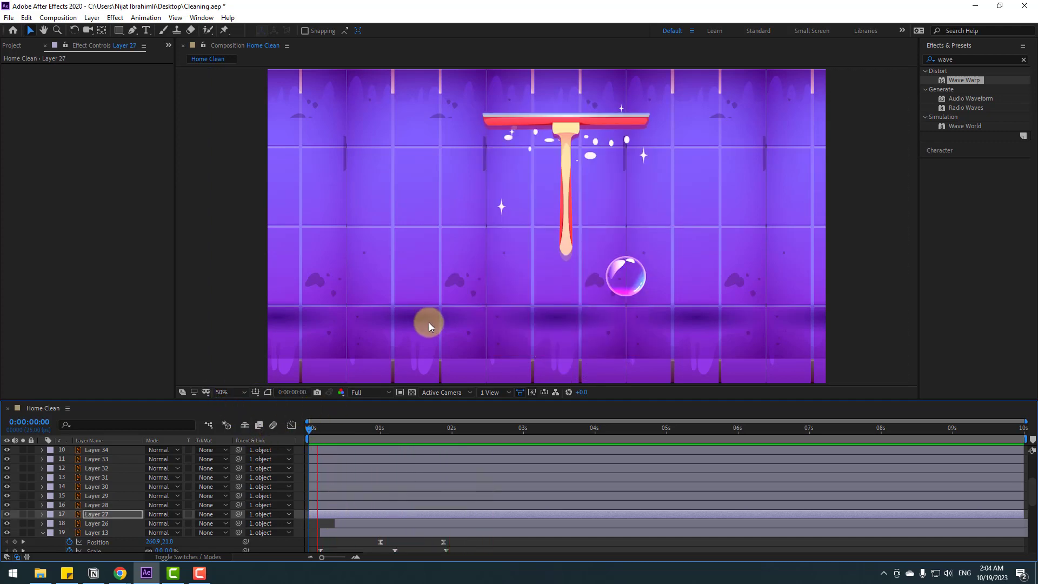
scroll(429, 322, "down", 1)
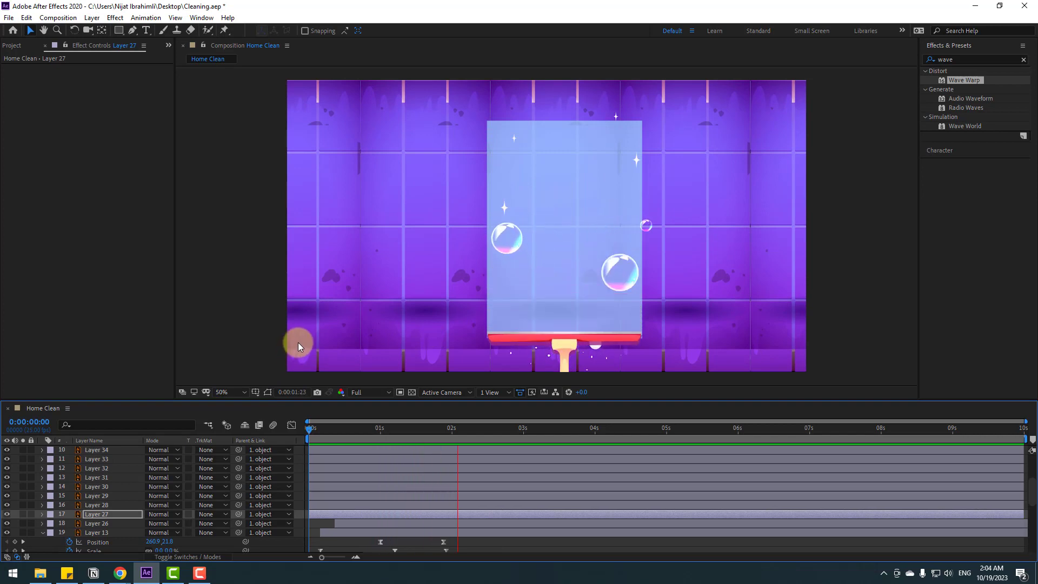
key("space")
key("space")
scroll(351, 326, "down", 2)
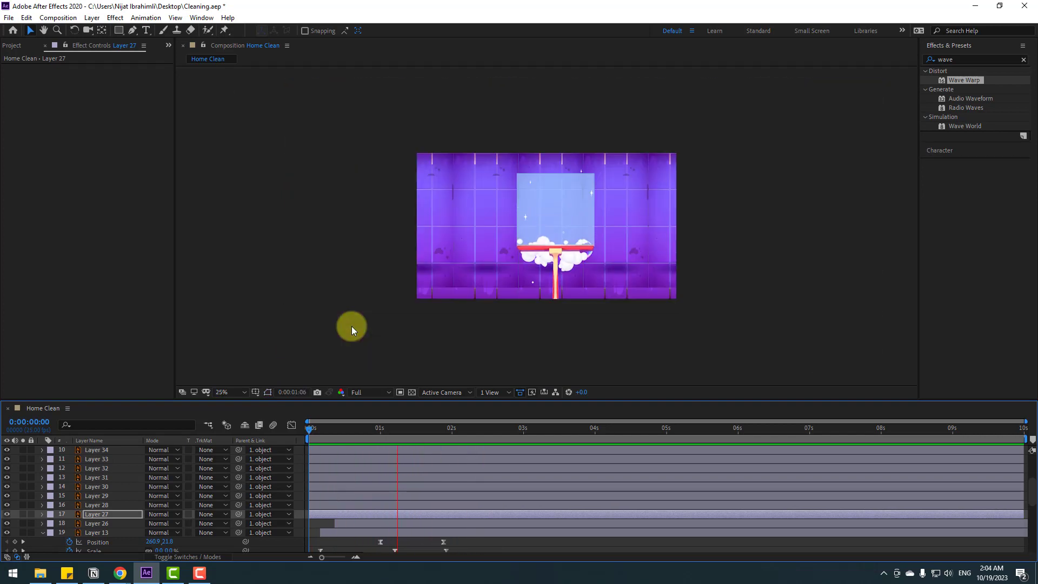
key("space")
scroll(139, 481, "up", 3)
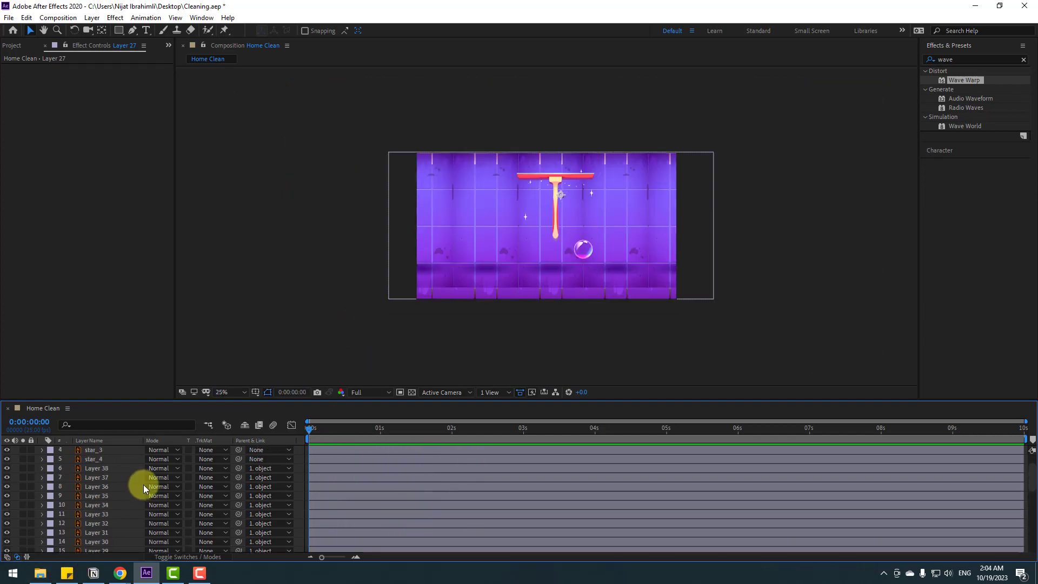
Step: Select Layers 38 through 28, reveal their keyframes and maximize the timeline
left_click(104, 469)
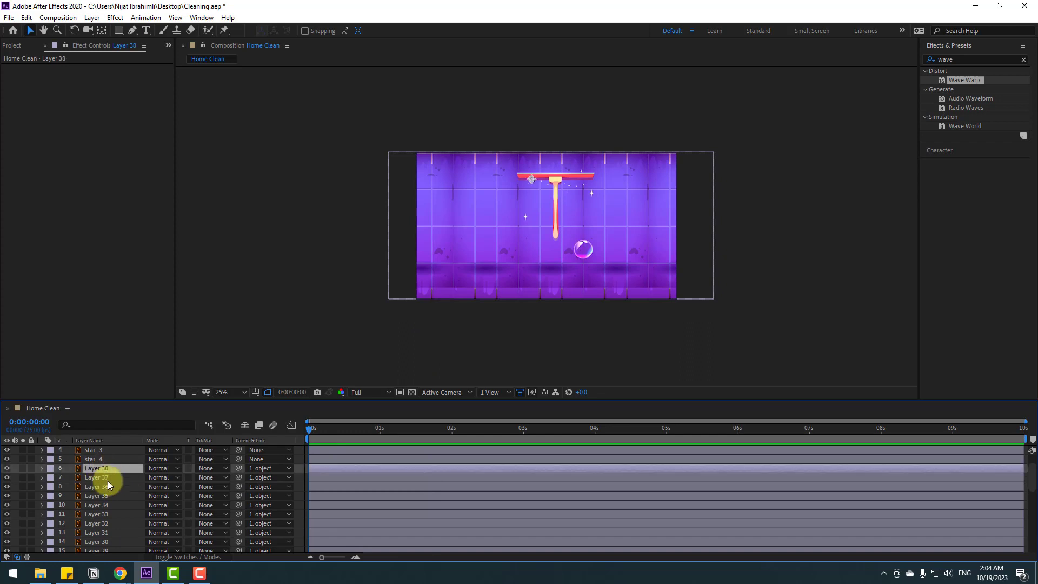
scroll(113, 535, "down", 2)
left_click(121, 532, "shift")
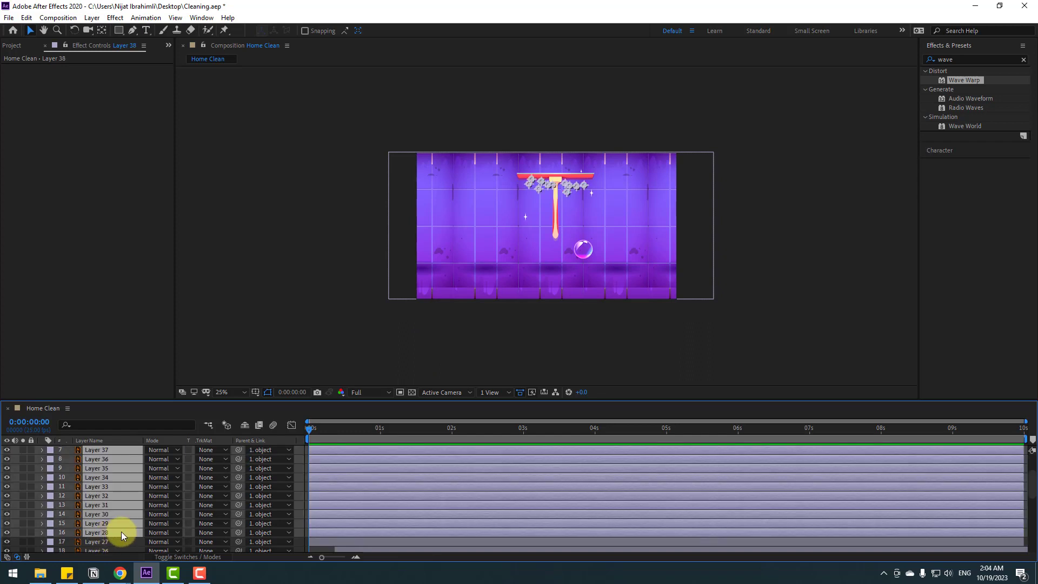
key("u")
key("grave")
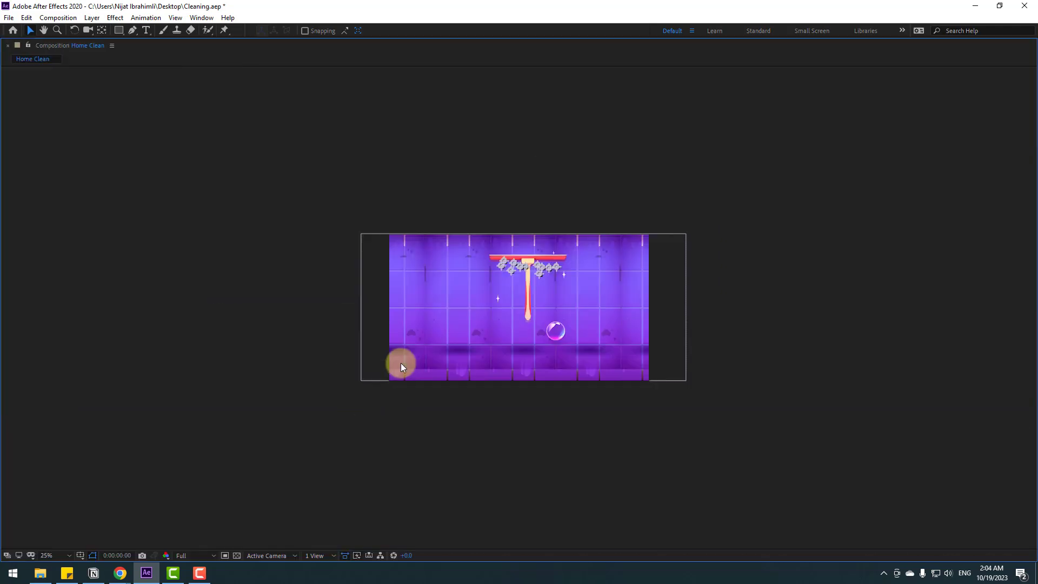
key("grave")
key("grave")
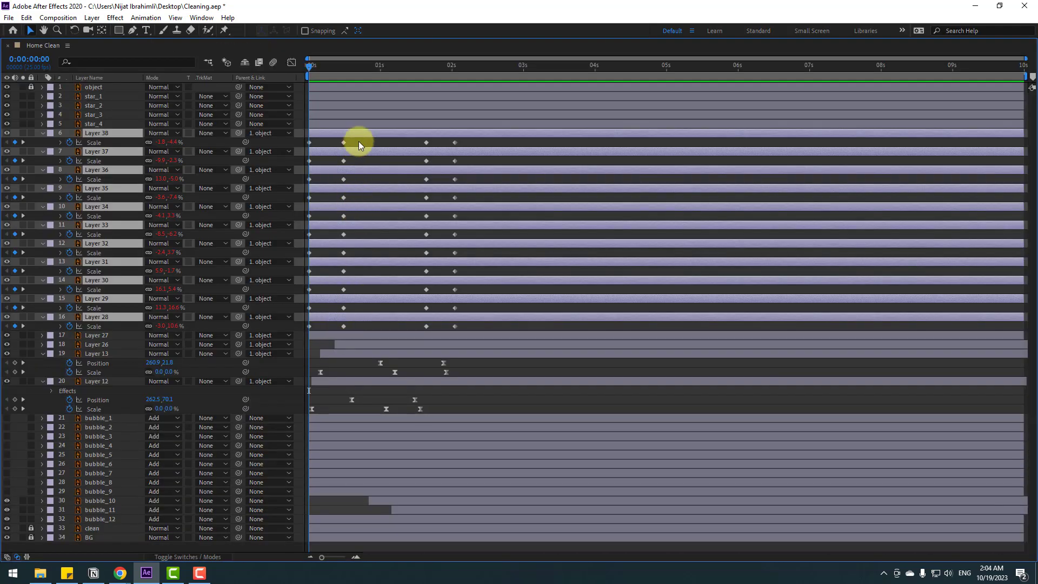
Step: Shift the first two scale keyframes of Layers 37, 34, 32, 30 and 28 slightly later to stagger the foam's growth
left_click_drag(353, 157, 319, 161)
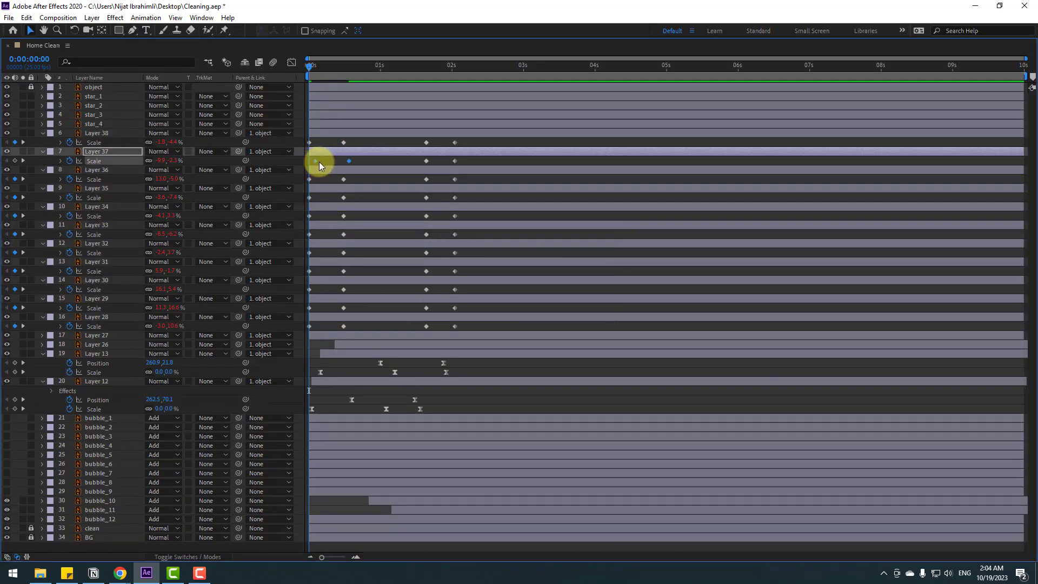
left_click_drag(291, 219, 343, 216)
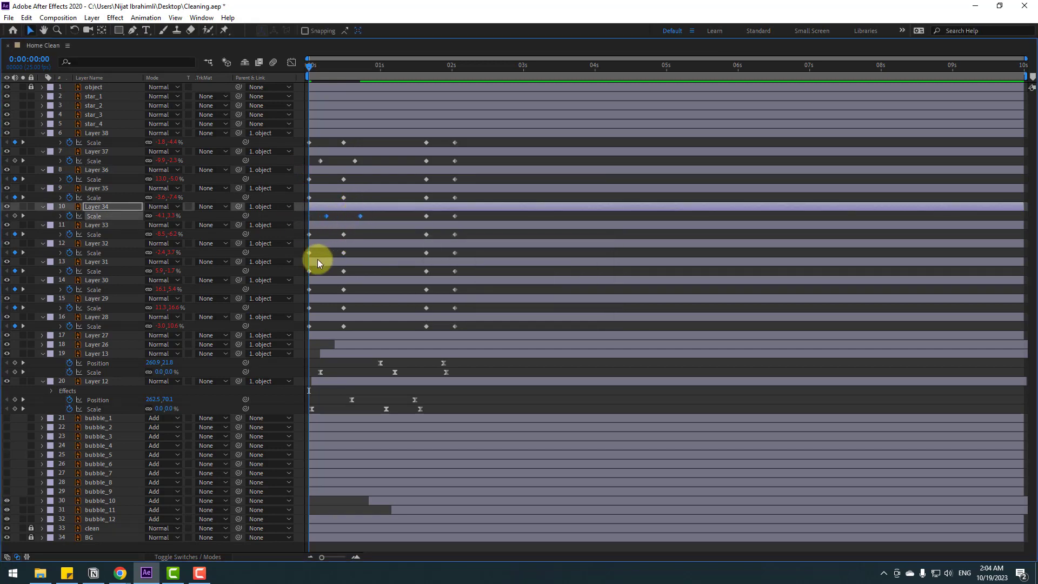
left_click_drag(302, 258, 347, 250)
left_click_drag(318, 294, 314, 295)
left_click_drag(351, 326, 310, 335)
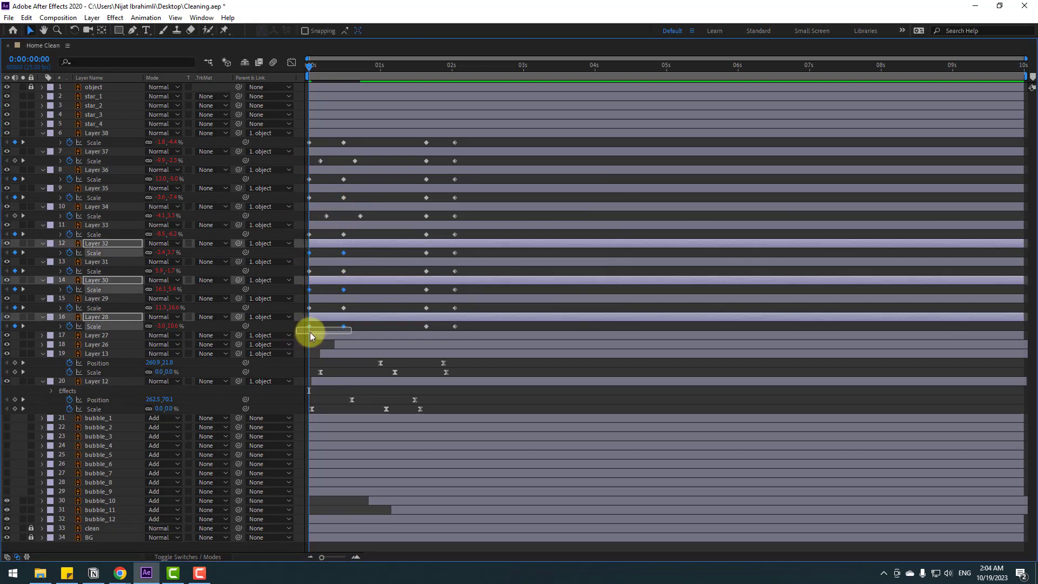
left_click_drag(352, 290, 354, 290)
Step: Stagger the closing scale keyframe pairs: Layers 38, 32, 30 and 28 slightly later, Layers 36 and 34 slightly earlier
left_click_drag(412, 146, 432, 142)
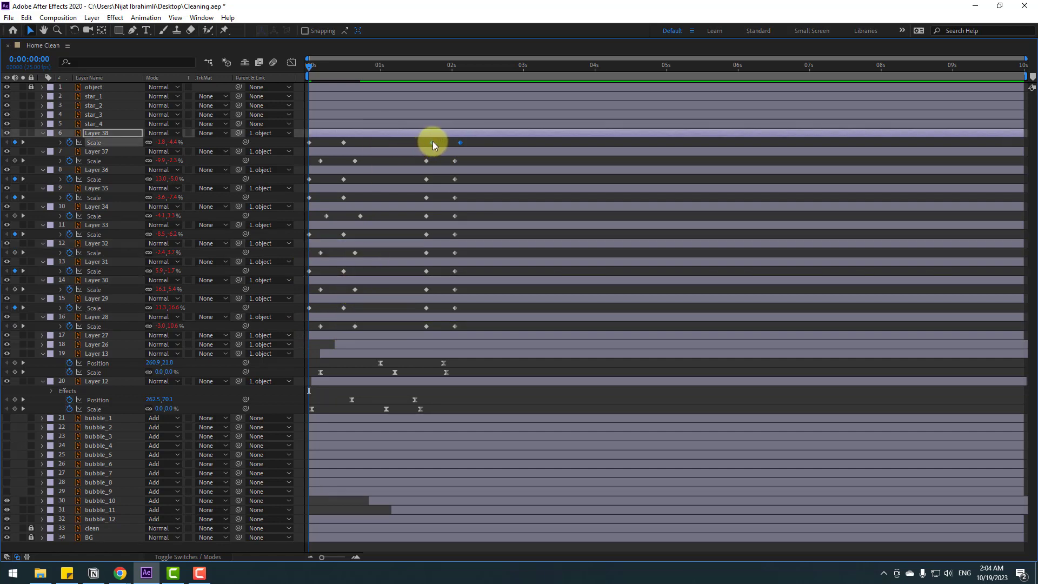
left_click_drag(465, 178, 414, 182)
left_click_drag(466, 215, 420, 216)
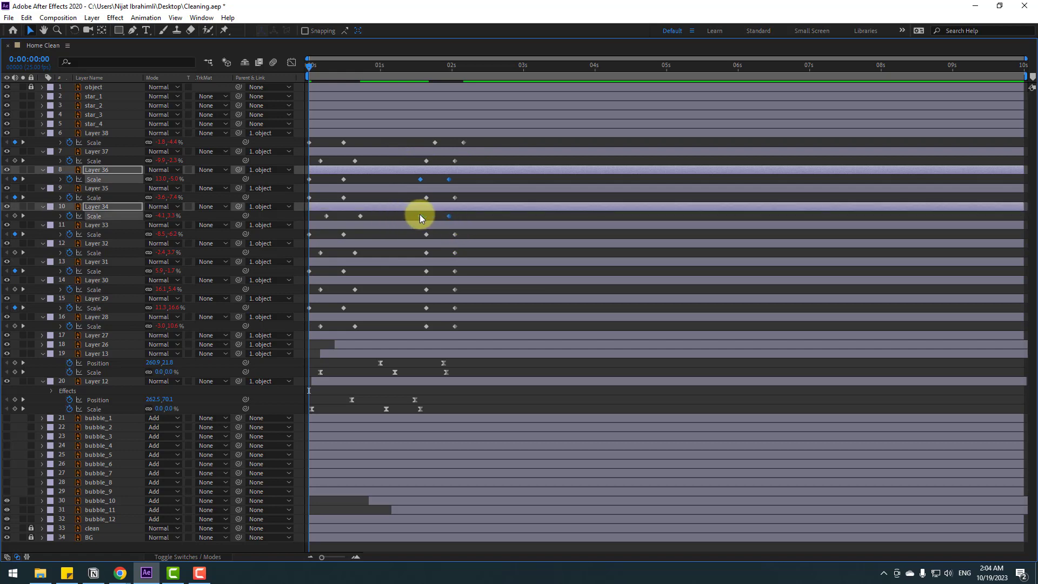
left_click(381, 254)
left_click_drag(516, 284, 420, 291)
key("ctrl+z")
left_click_drag(462, 251, 439, 252)
left_click_drag(402, 331, 462, 324)
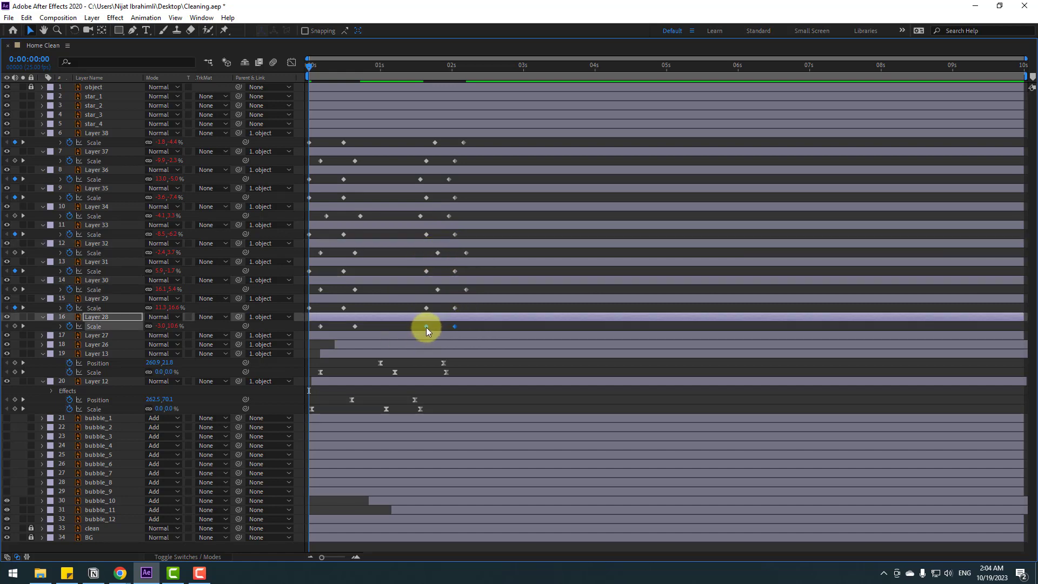
Step: Apply Easy Ease to all scale keyframes of Layers 38 through 28
left_click_drag(496, 145, 314, 329)
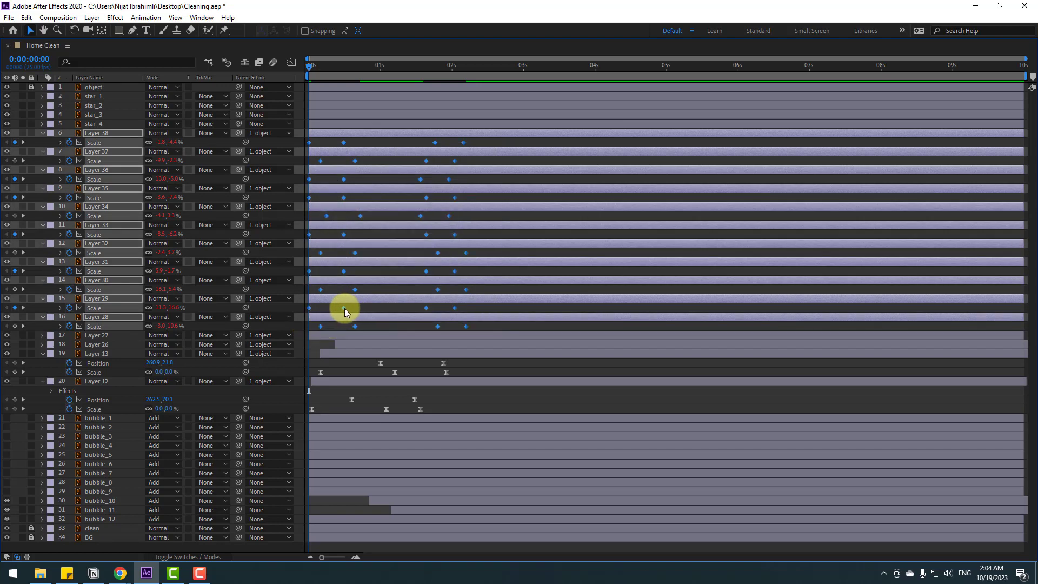
right_click(345, 308)
mouse_move(382, 441)
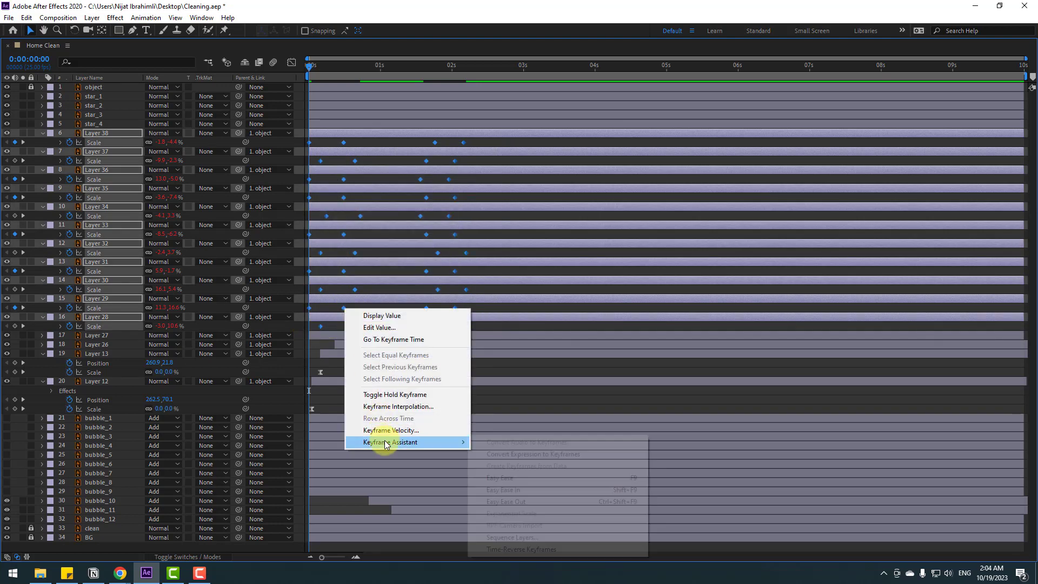
left_click(503, 478)
left_click(475, 161)
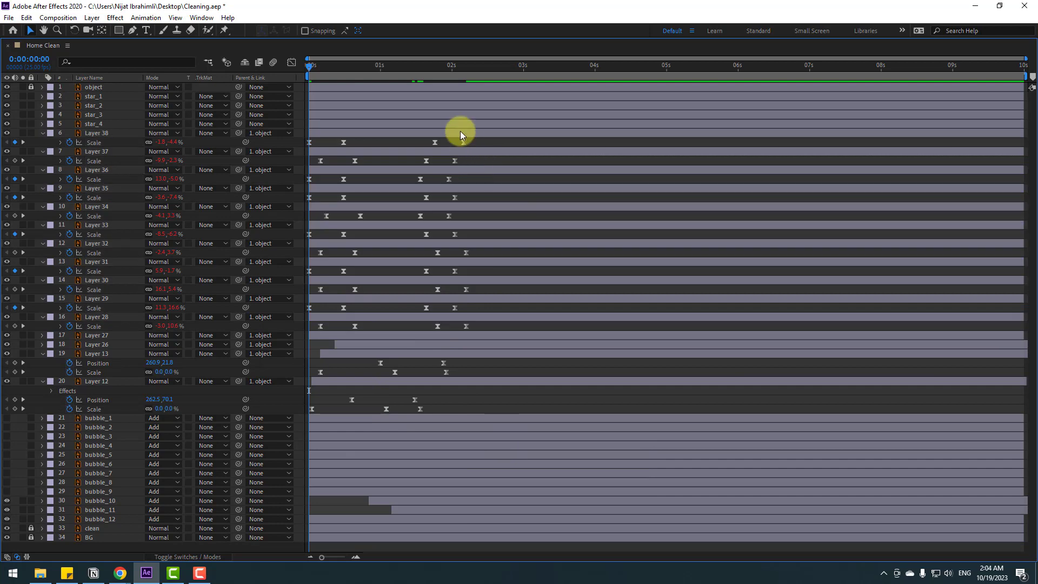
Step: Split Layers 38 through 28 at 0:00:02:04 and delete the portions following the split
left_click(460, 131)
left_click_drag(444, 67, 463, 68)
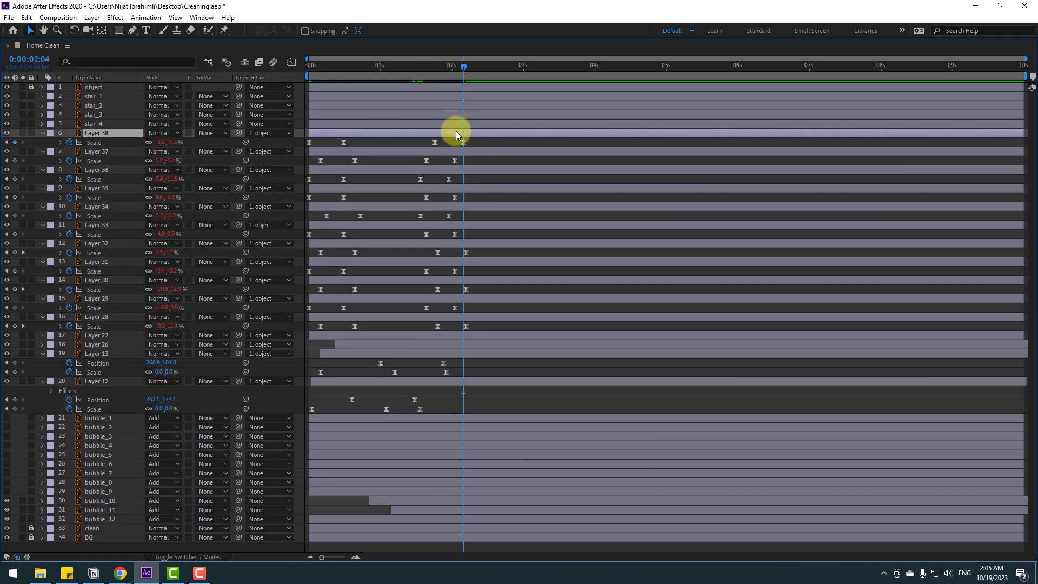
left_click(475, 318, "shift")
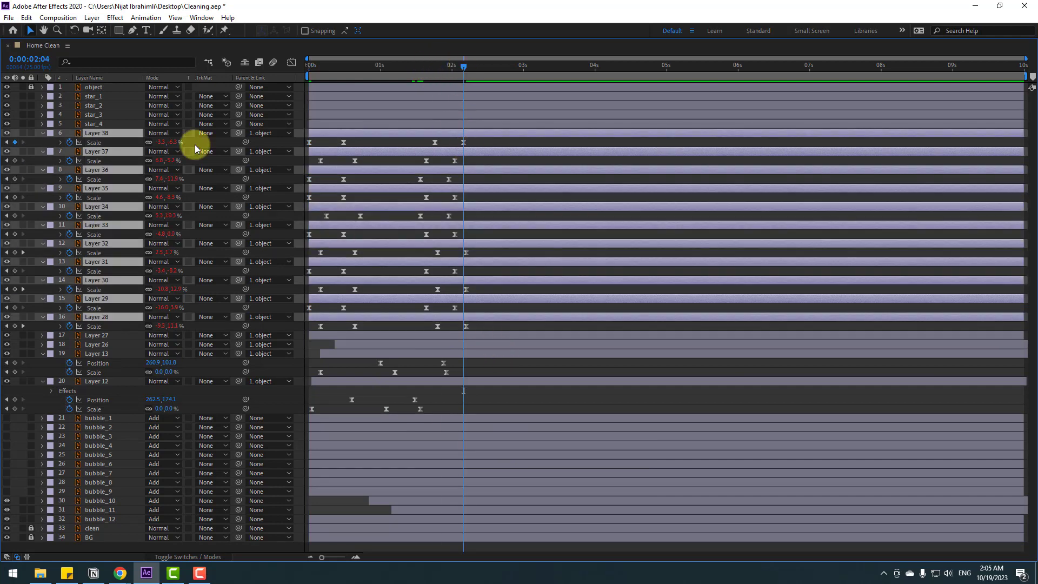
left_click(26, 17)
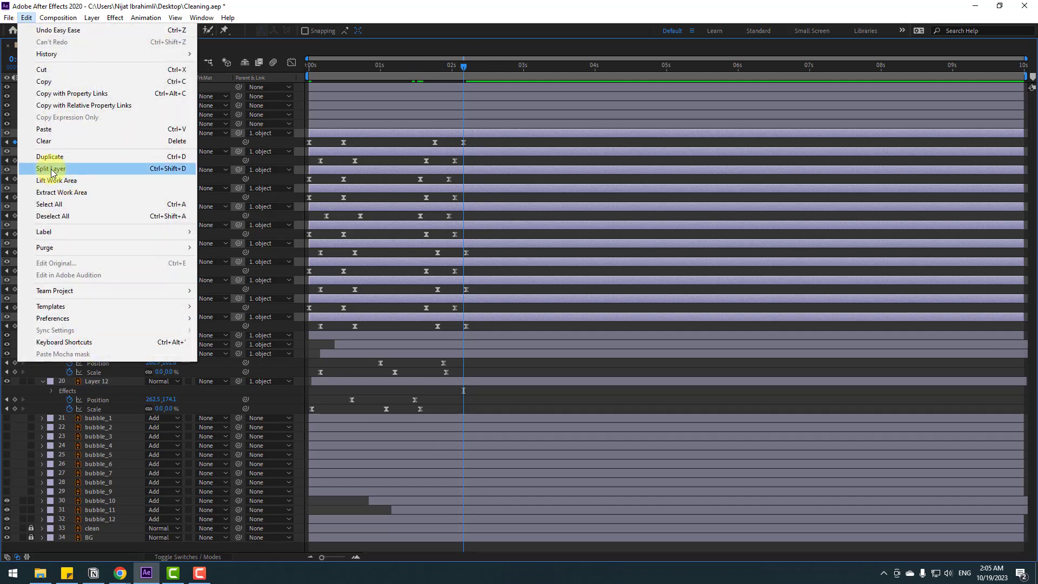
left_click(138, 171)
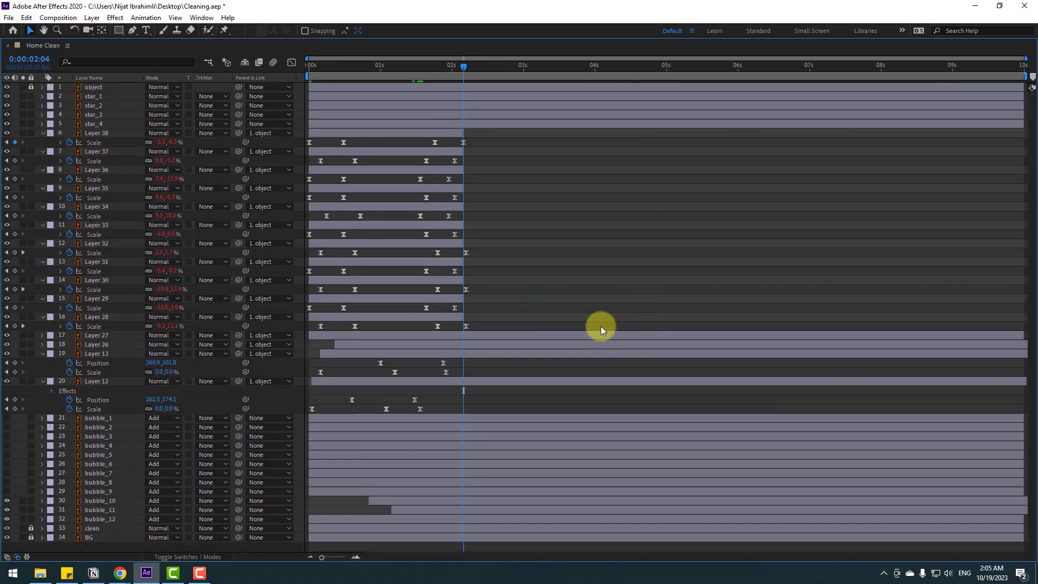
Step: Restore the panel layout, fit the composition view up to 100%, and preview the wipe's end up to 0:00:02:10
key("grave")
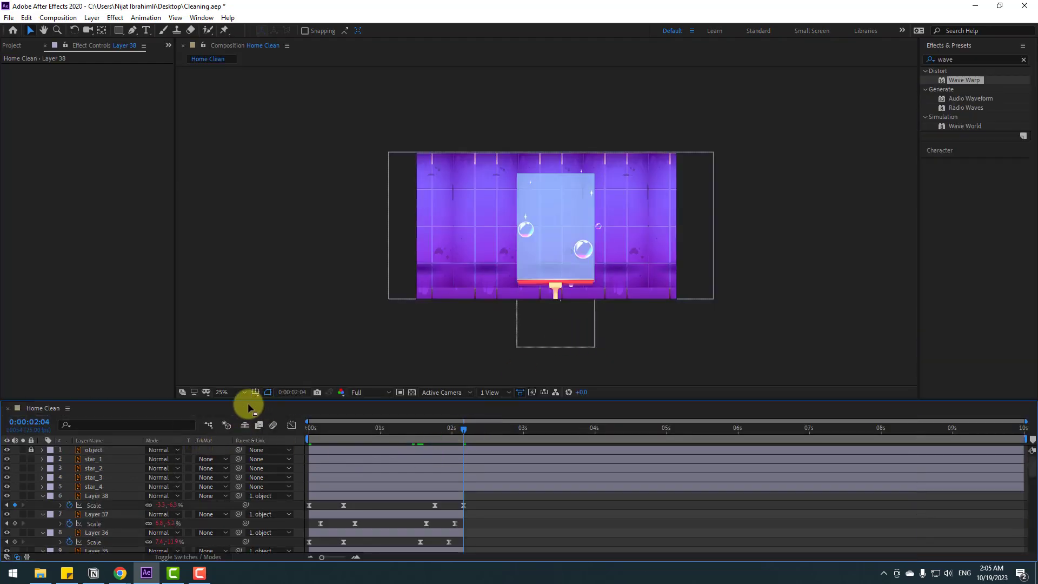
left_click(225, 395)
left_click(251, 218)
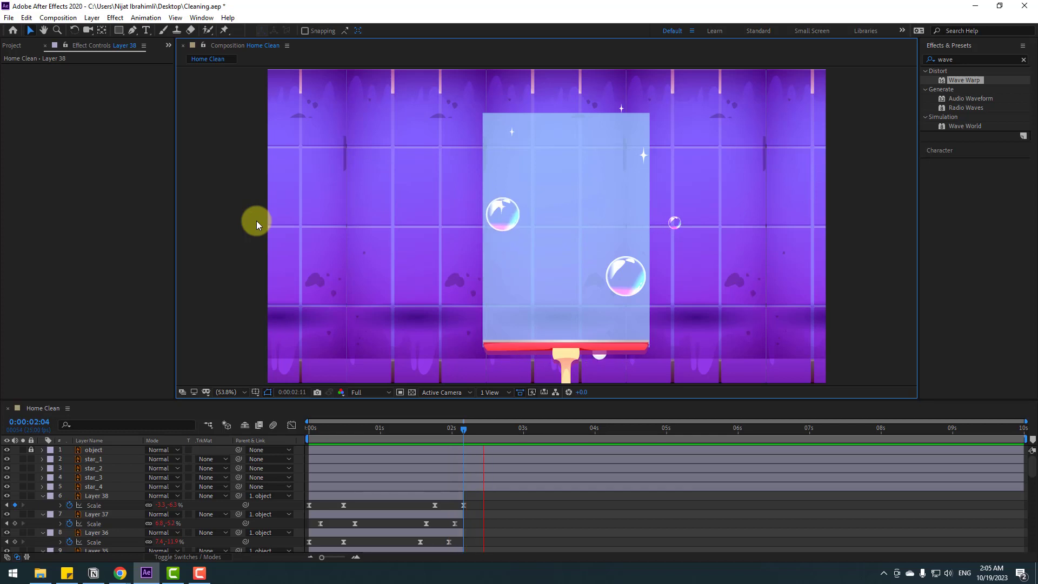
left_click_drag(432, 428, 481, 428)
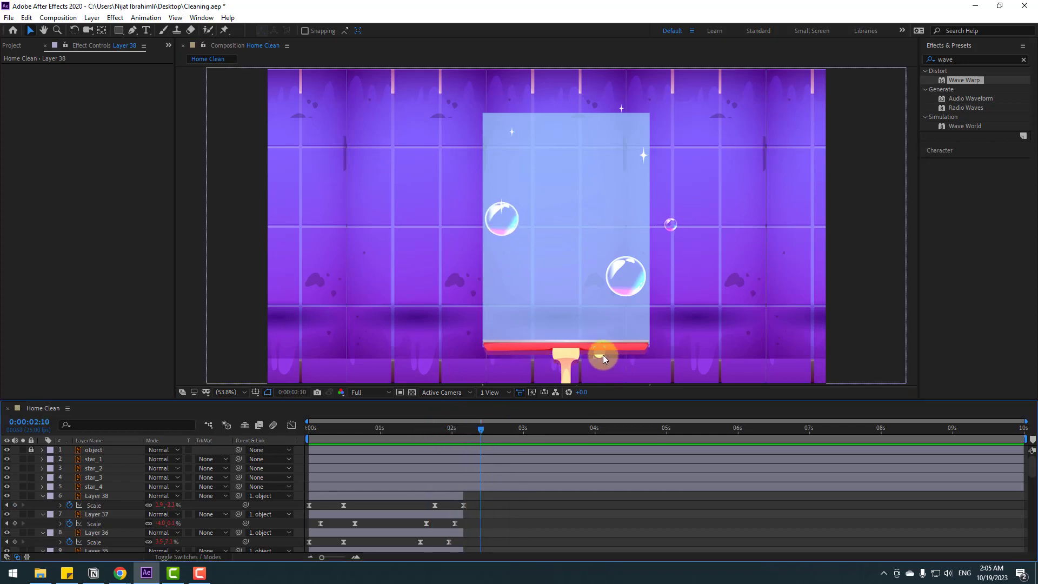
Step: Split Layer 26, the foam blob under the blade, at 0:00:02:07 and delete the portion following the split
left_click(602, 355)
scroll(528, 489, "down", 5)
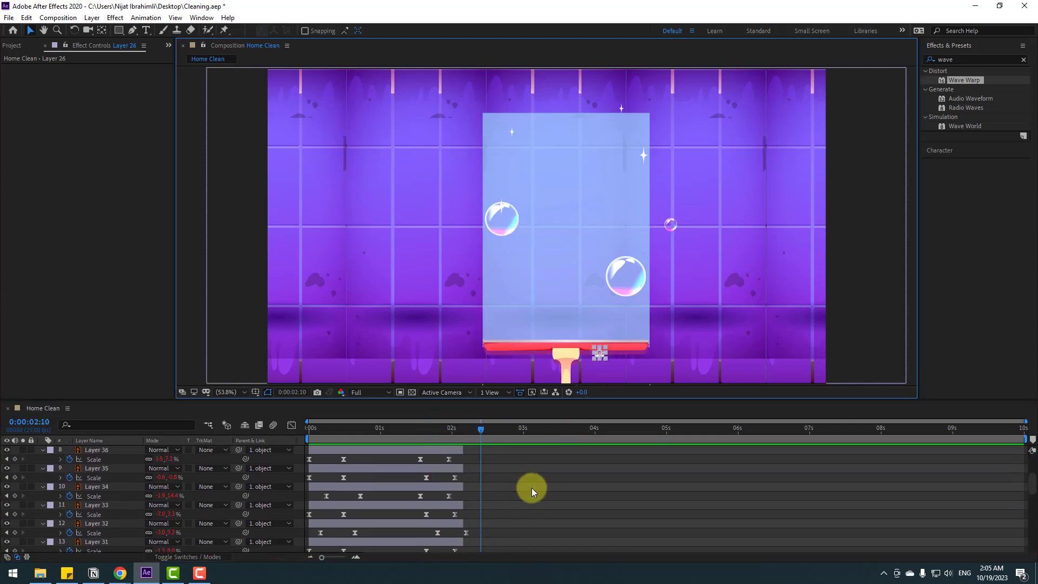
left_click(449, 429)
key("s")
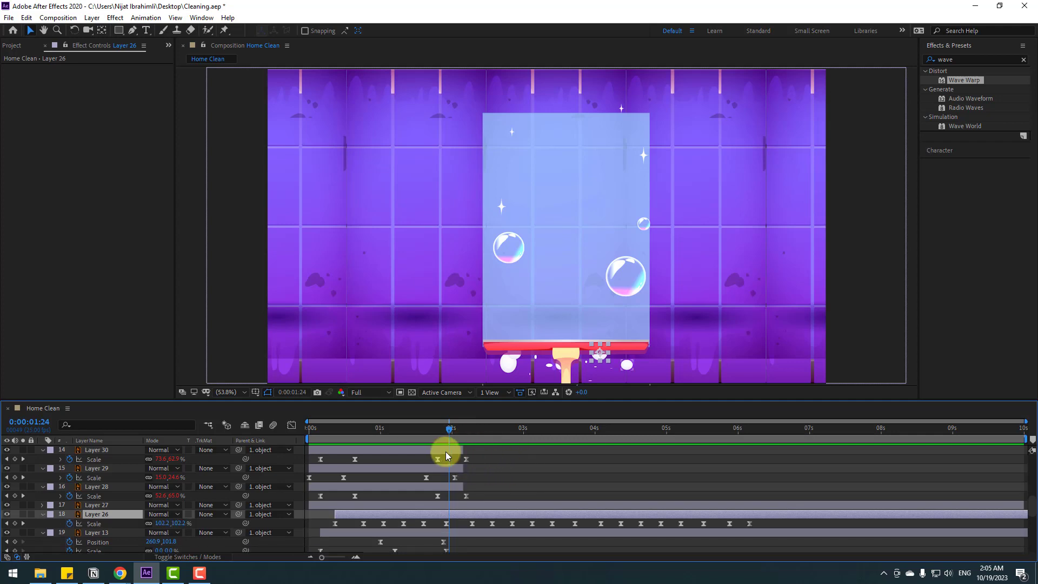
left_click_drag(457, 426, 474, 426)
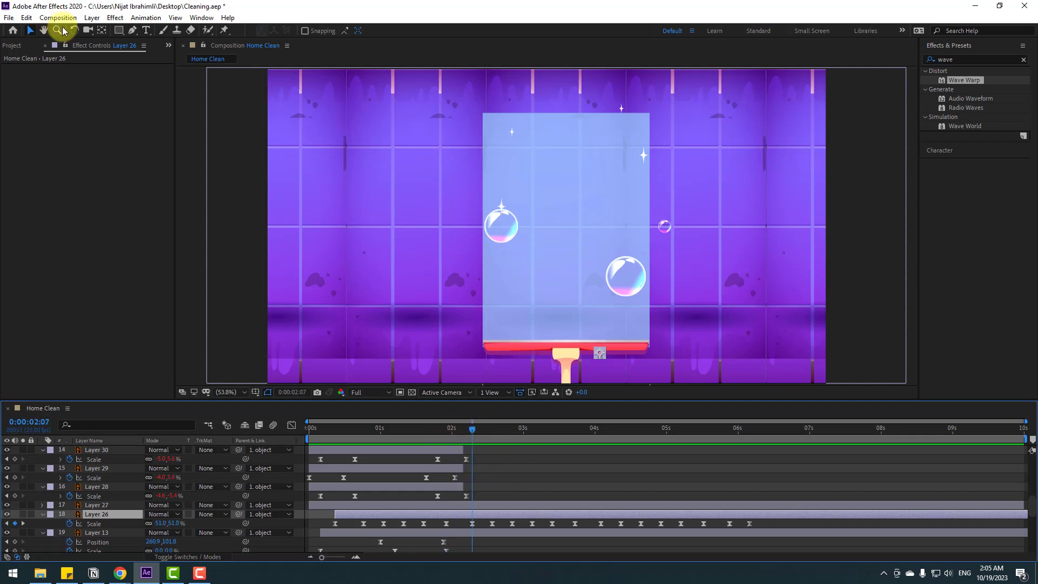
left_click(27, 17)
left_click(44, 169)
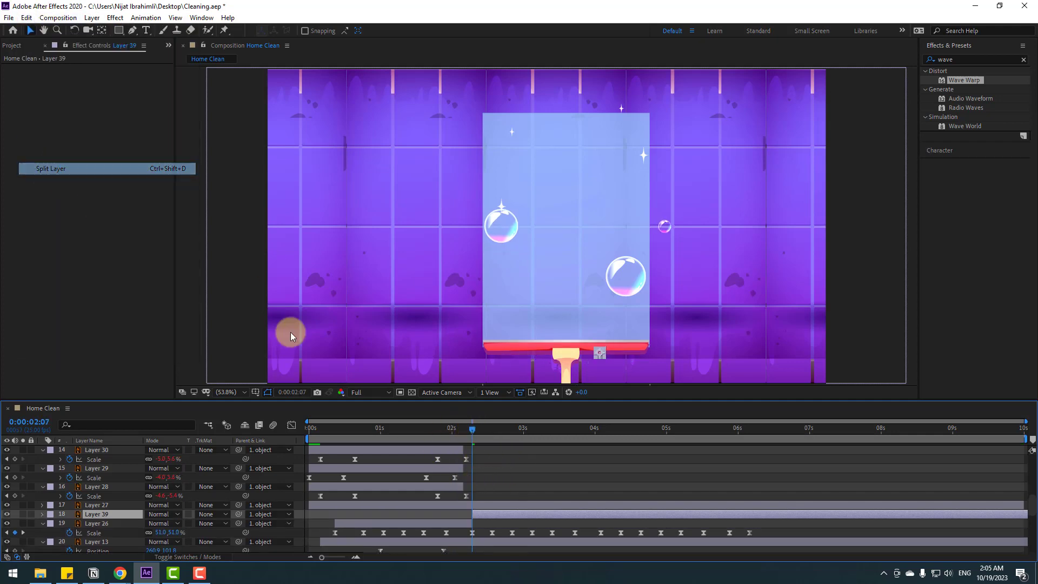
key("Delete")
Step: Split Layer 13 at 0:00:02:07, delete the portion following the split, and return the time to 0:00:00:00
left_click(486, 532)
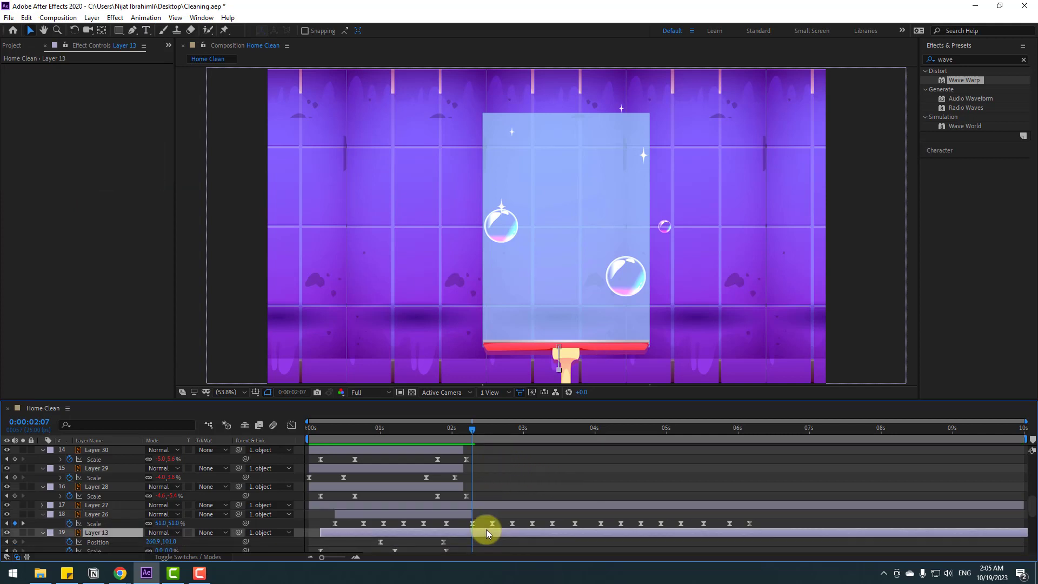
left_click(28, 18)
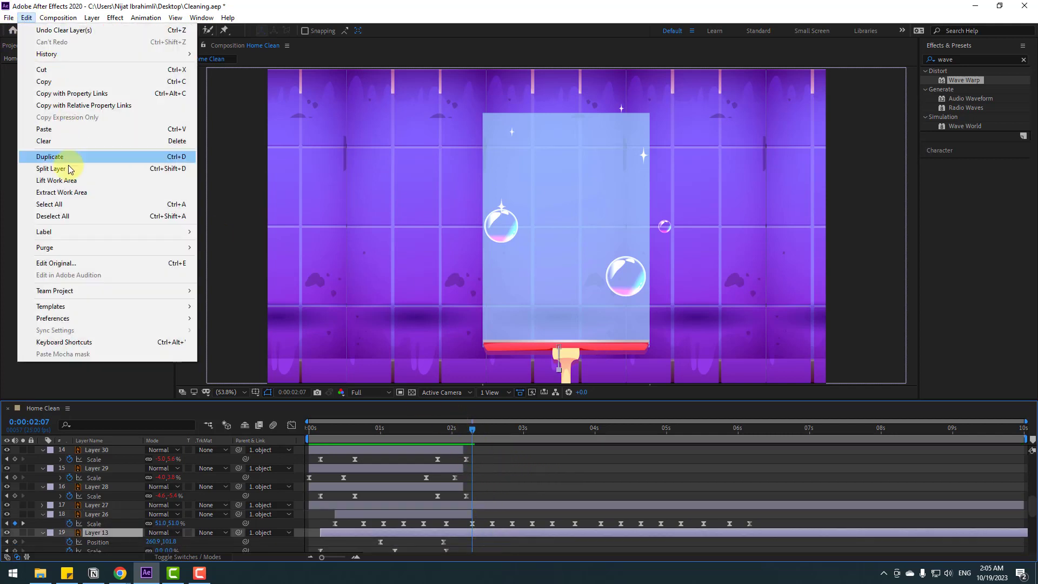
left_click(41, 169)
left_click_drag(461, 433, 291, 439)
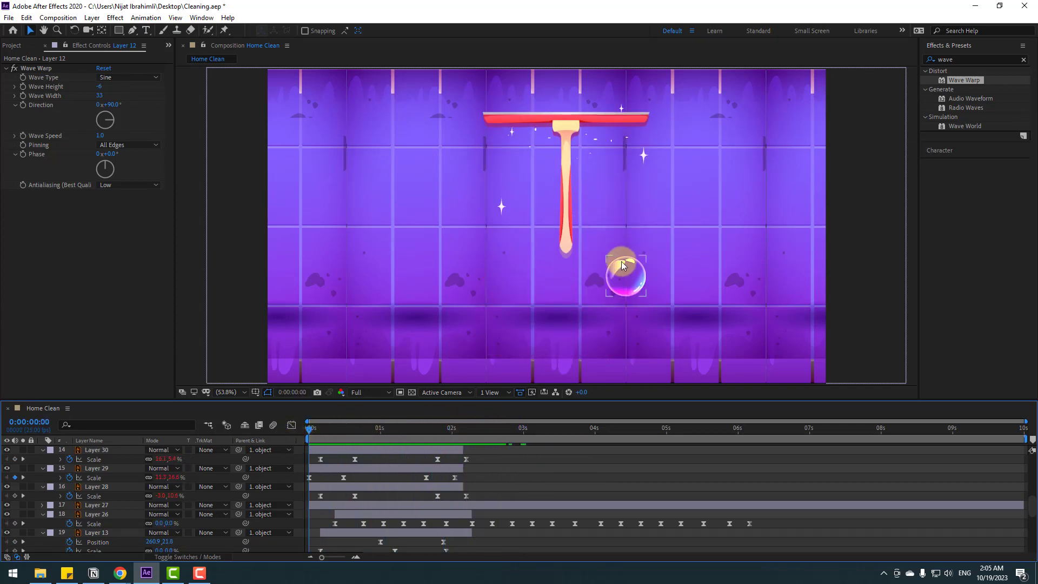
Step: Add an opacity keyframe of 0% to star_3 at 0:00:00:00
left_click(626, 279)
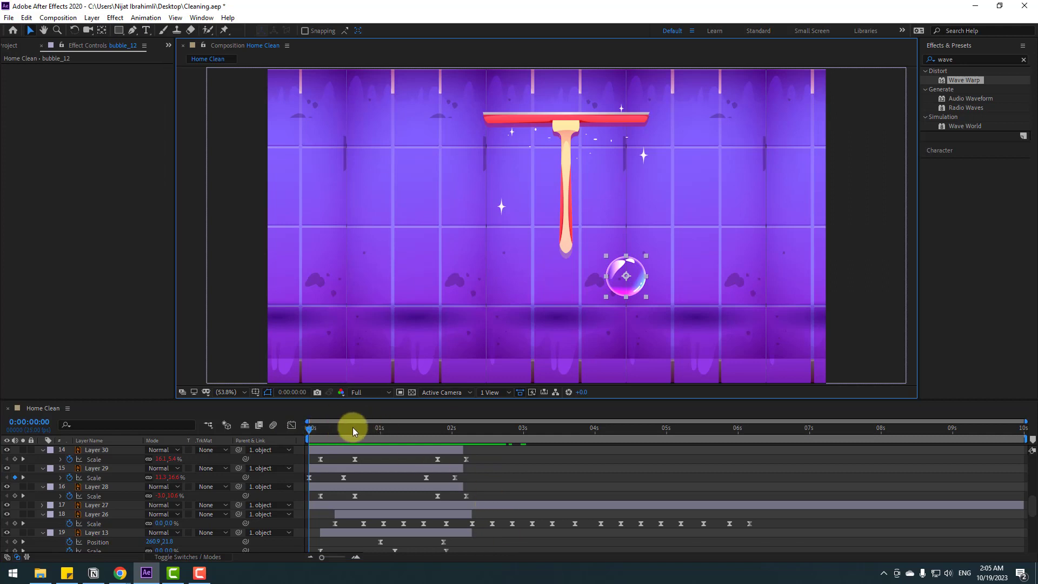
left_click_drag(353, 427, 291, 425)
left_click(504, 209)
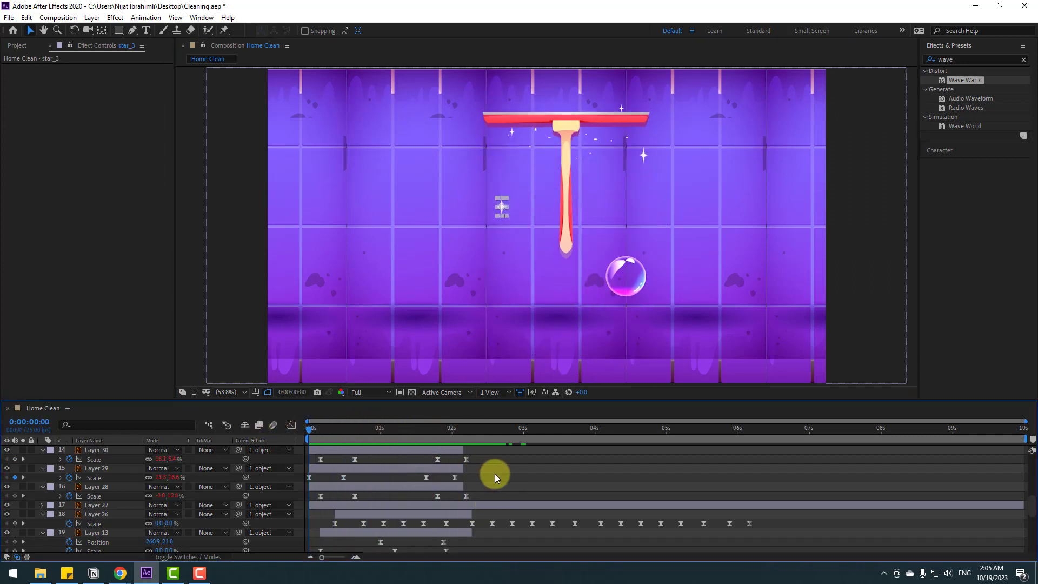
left_click(501, 207)
scroll(409, 495, "up", 7)
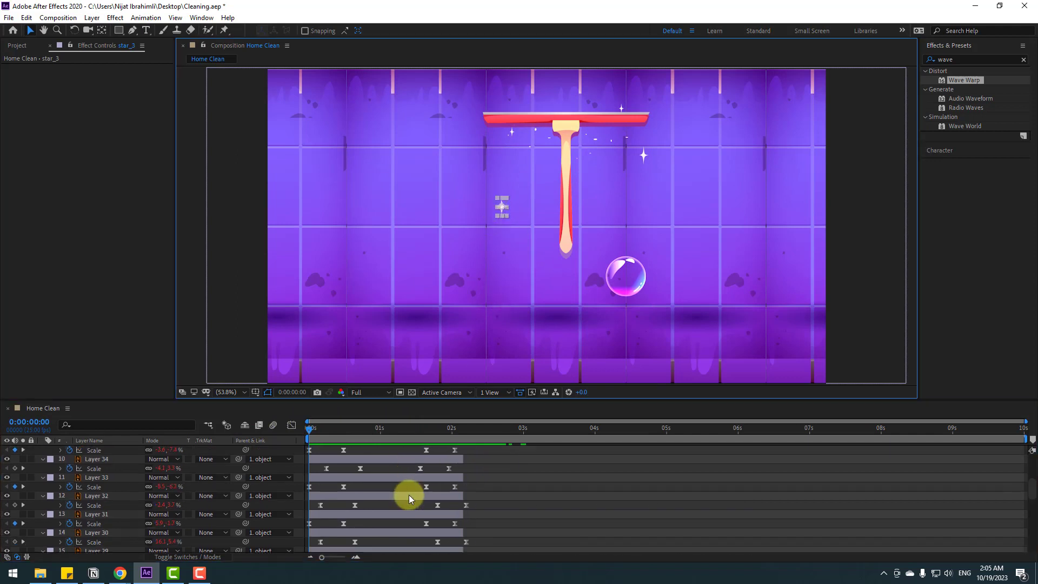
key("t")
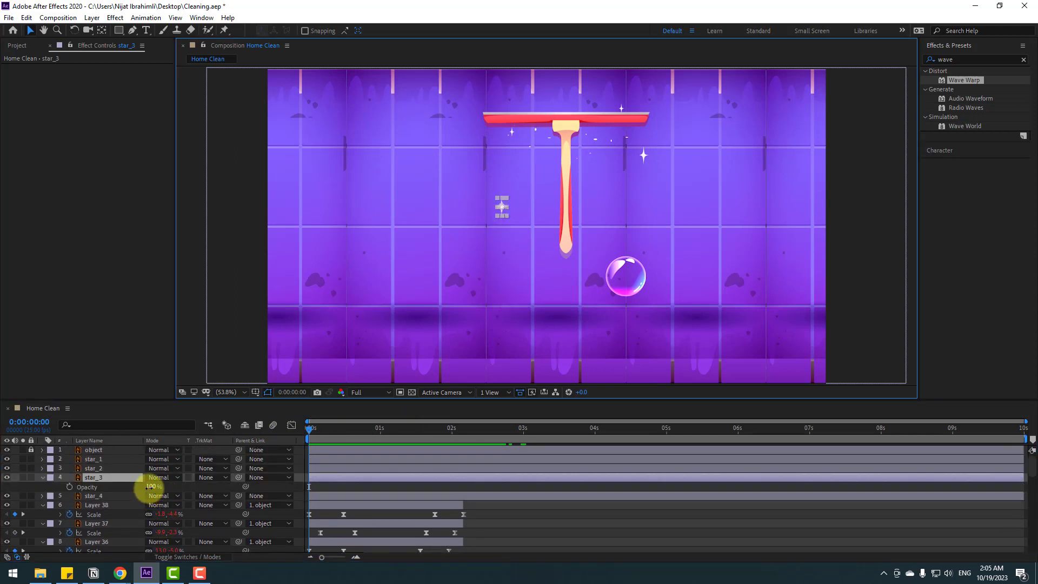
left_click(150, 487)
type("0")
key("Return")
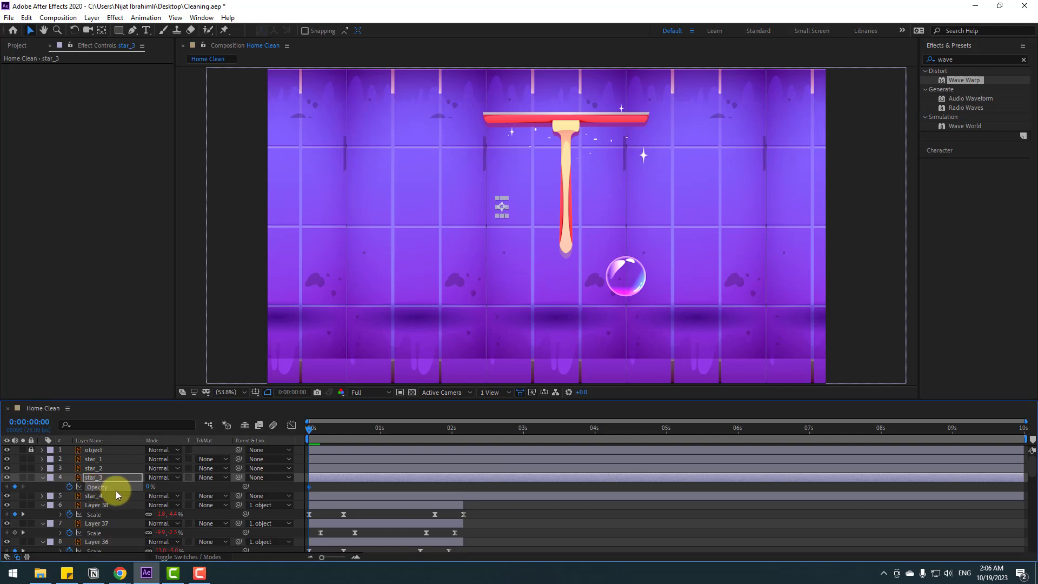
Step: Continue star_3's flicker with opacity keyframes, including 75% at 0:00:00:06 and 100% at 0:00:00:08
key("space")
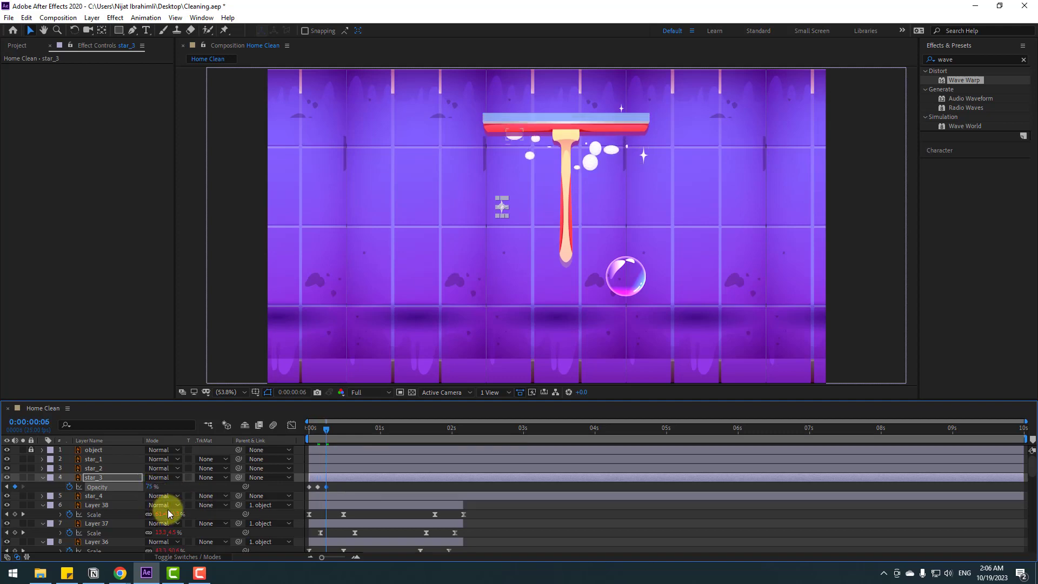
left_click(150, 487)
type("100")
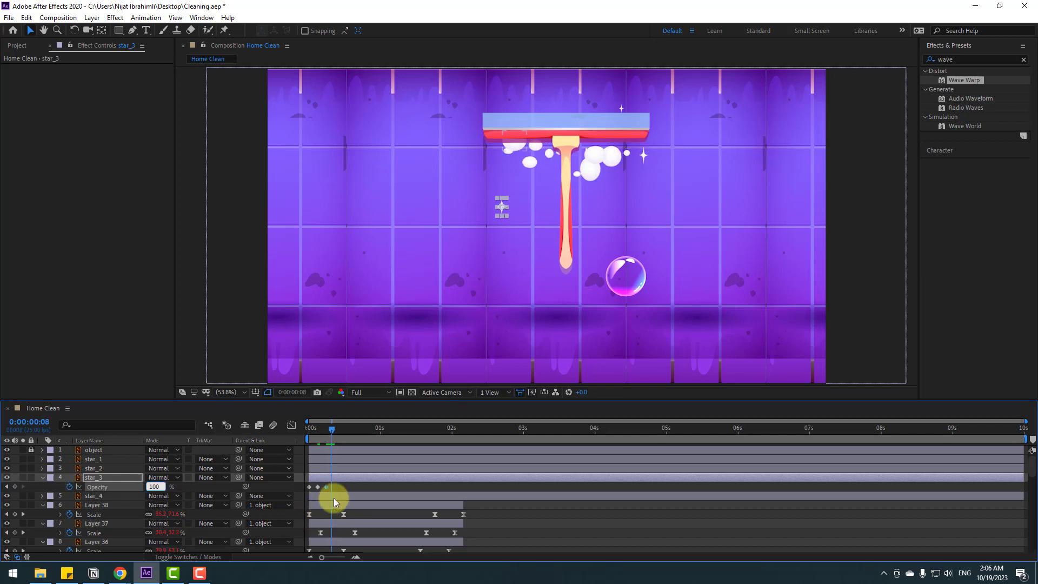
key("Return")
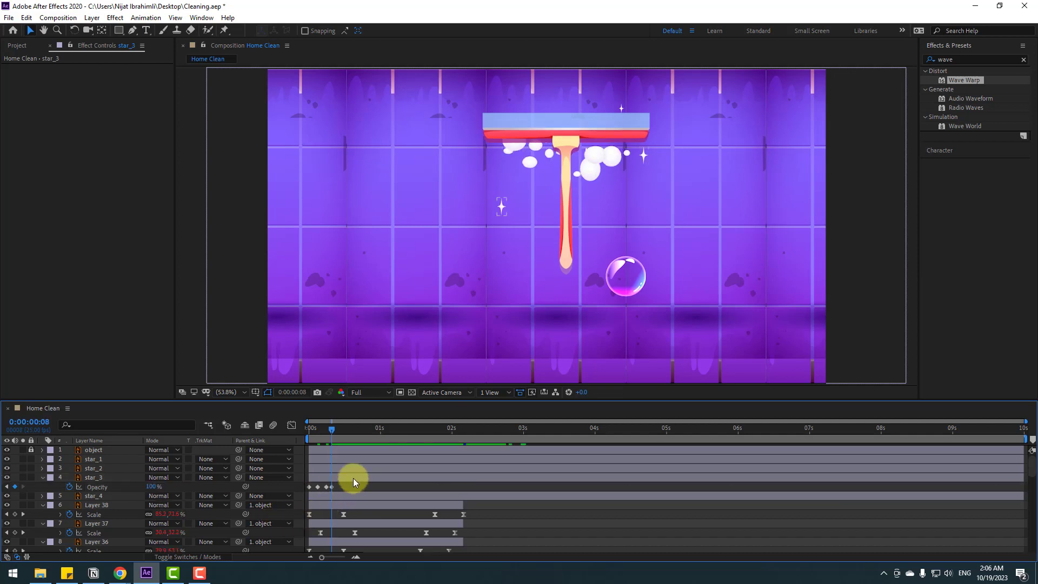
Step: Solo star_3 and preview its opacity flicker on its own
key("space")
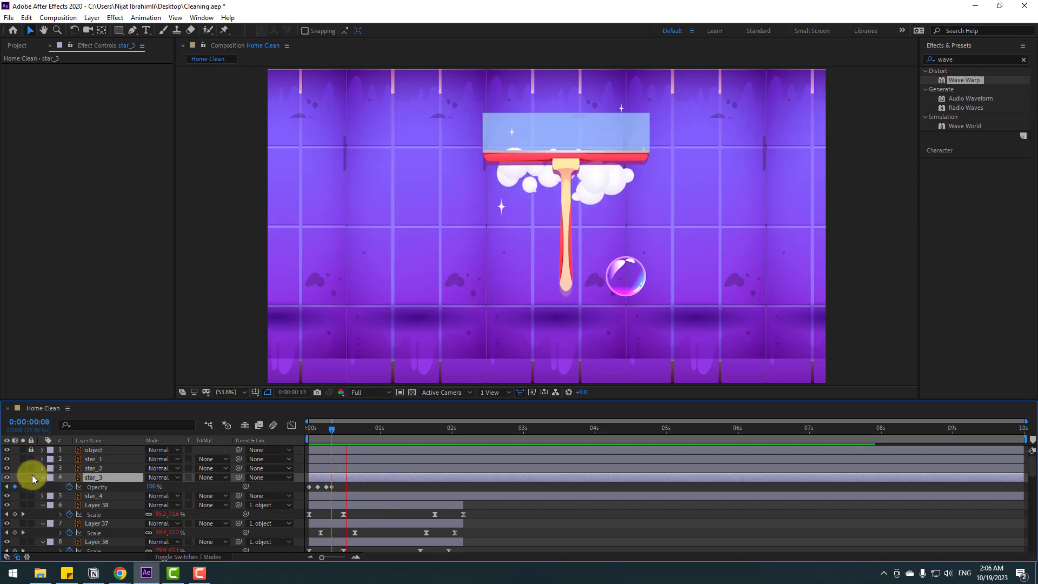
left_click(23, 478)
left_click(23, 477)
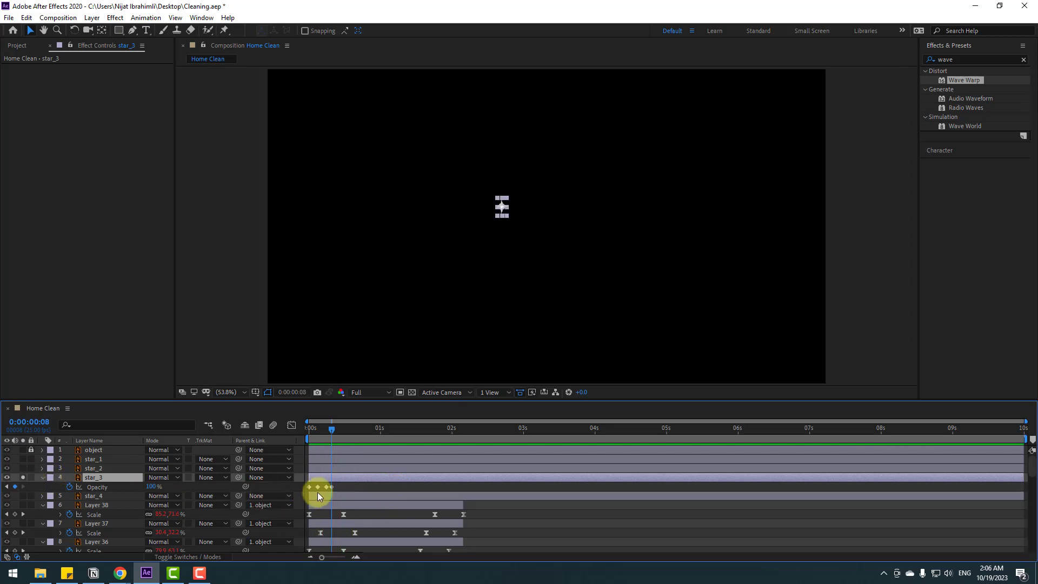
left_click(331, 425)
left_click(368, 490)
Step: Unsolo star_3 and copy its opacity keyframes to star_1, star_2 and star_4 at 0:00:00:00
left_click_drag(348, 485, 287, 498)
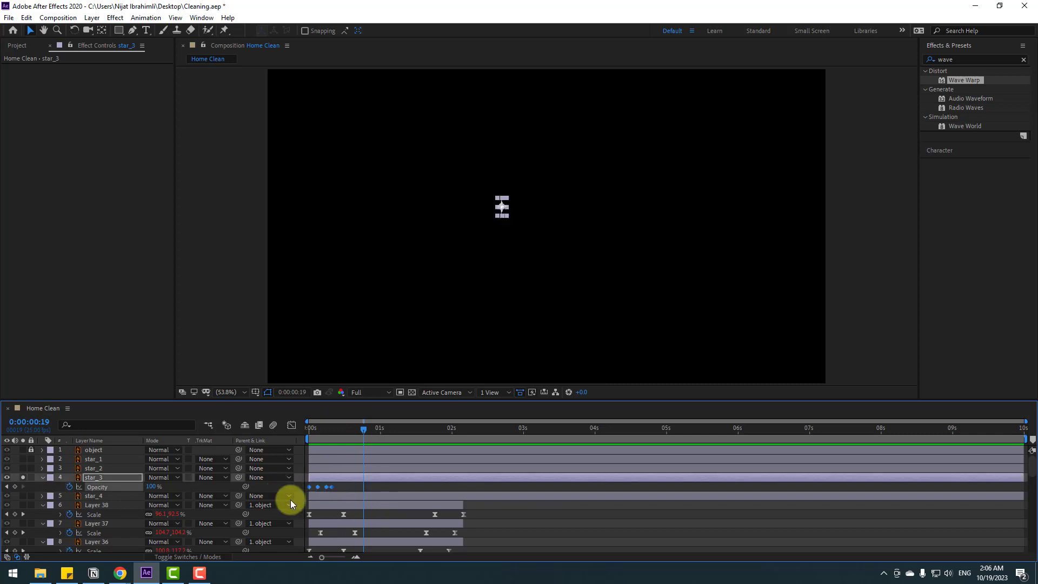
left_click(23, 477)
left_click_drag(353, 440, 287, 432)
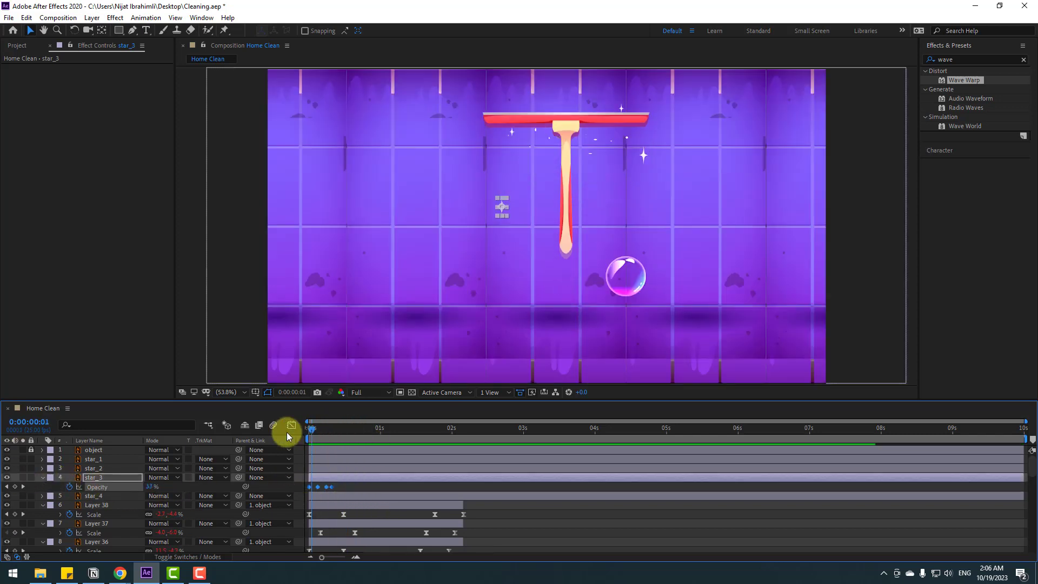
left_click(96, 468)
left_click(99, 460, "ctrl")
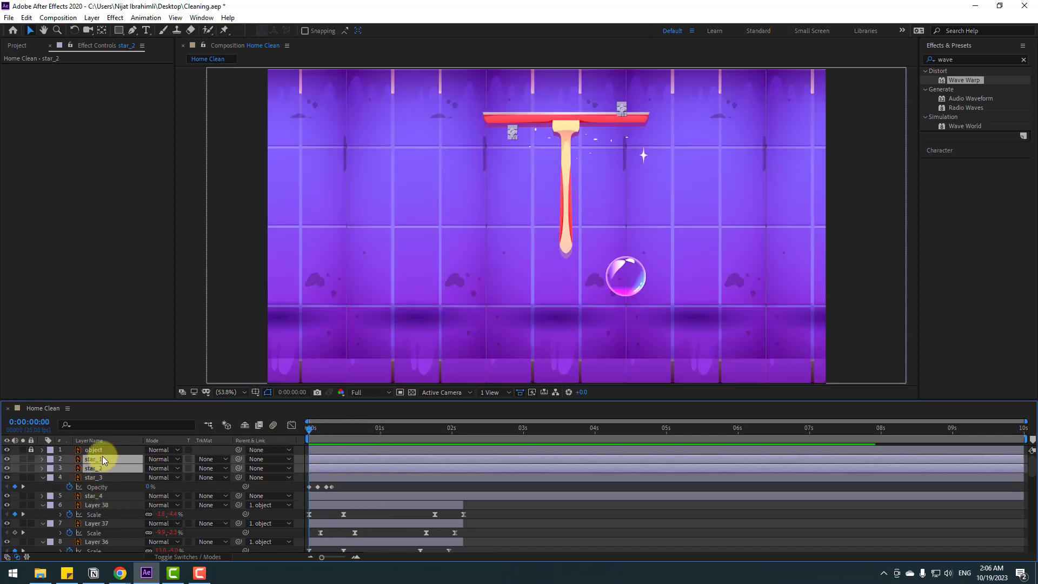
left_click(338, 486)
left_click(323, 428)
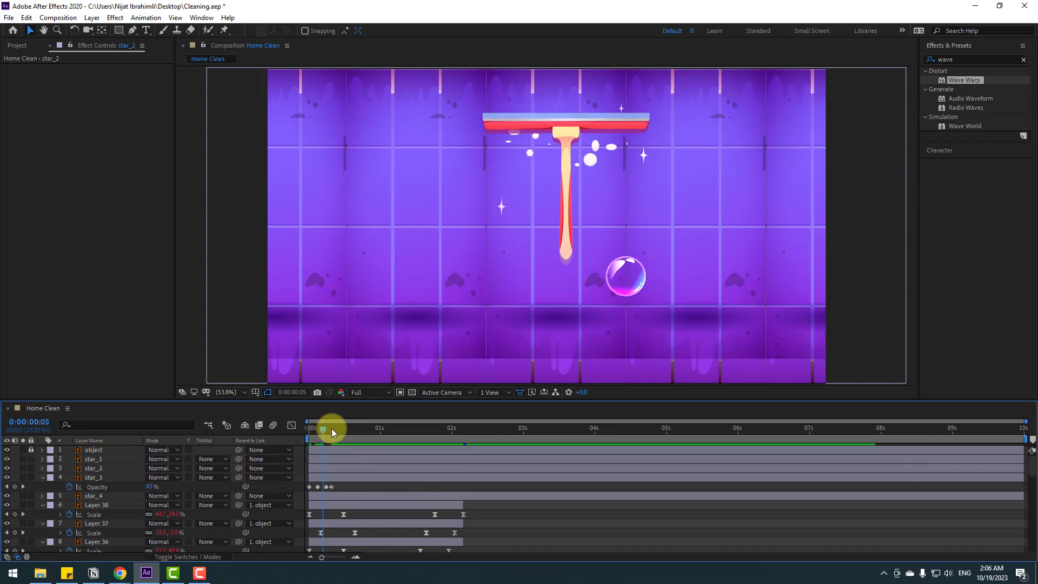
mouse_move(332, 429)
left_mouse_down()
mouse_move(361, 429)
mouse_move(314, 430)
left_mouse_up()
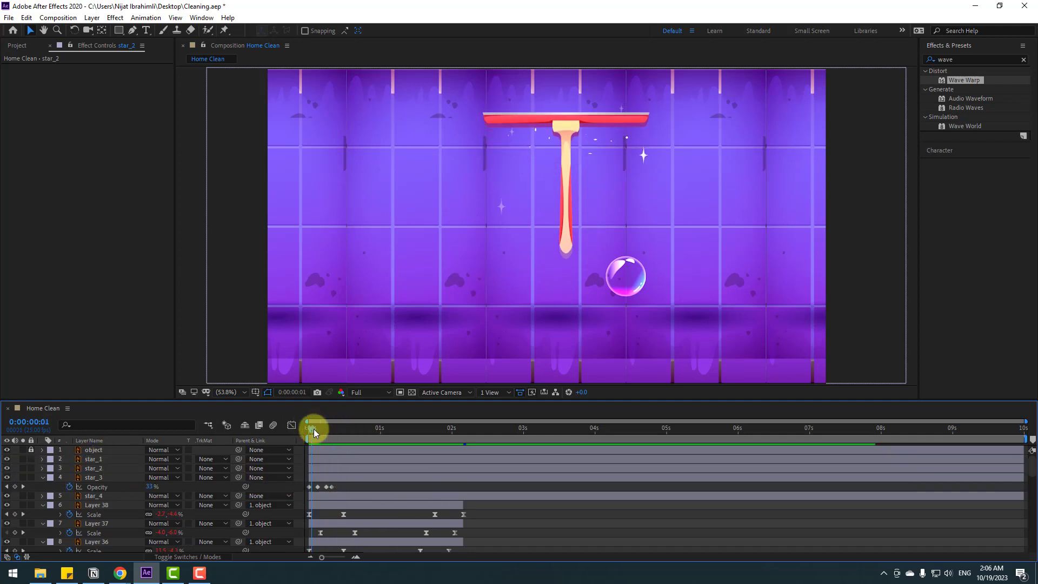
left_click(95, 496)
Step: Stagger the star layers' start times by a few frames in the order star_3, star_2, star_1, star_4
left_click_drag(351, 478, 363, 477)
left_click_drag(339, 468, 364, 457)
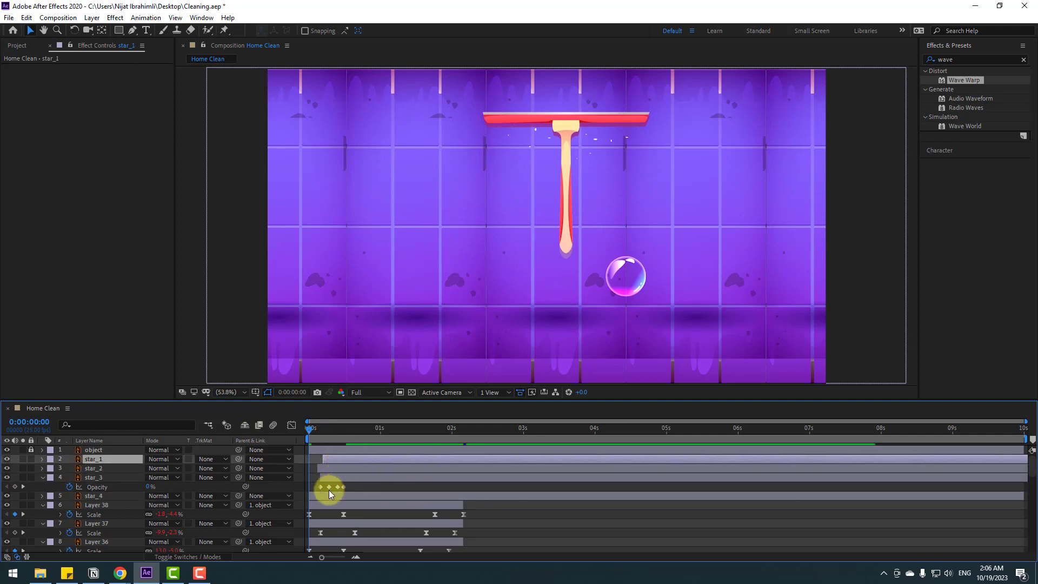
mouse_move(329, 494)
left_mouse_down()
mouse_move(339, 494)
mouse_move(334, 478)
left_mouse_up()
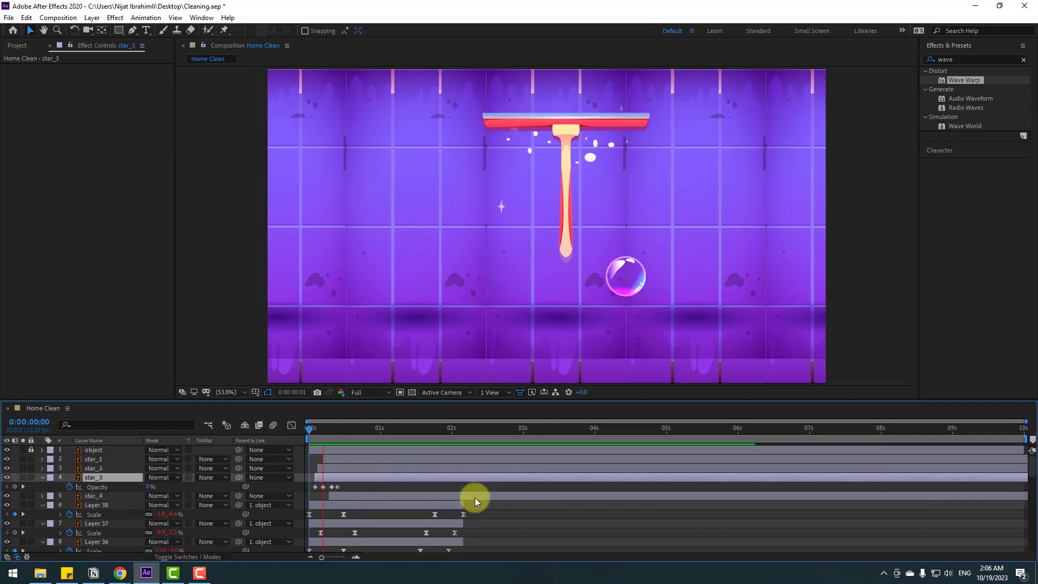
Step: Move all four star layers together along the timeline so star_3 starts at about 0:00:02:00
left_click(106, 495)
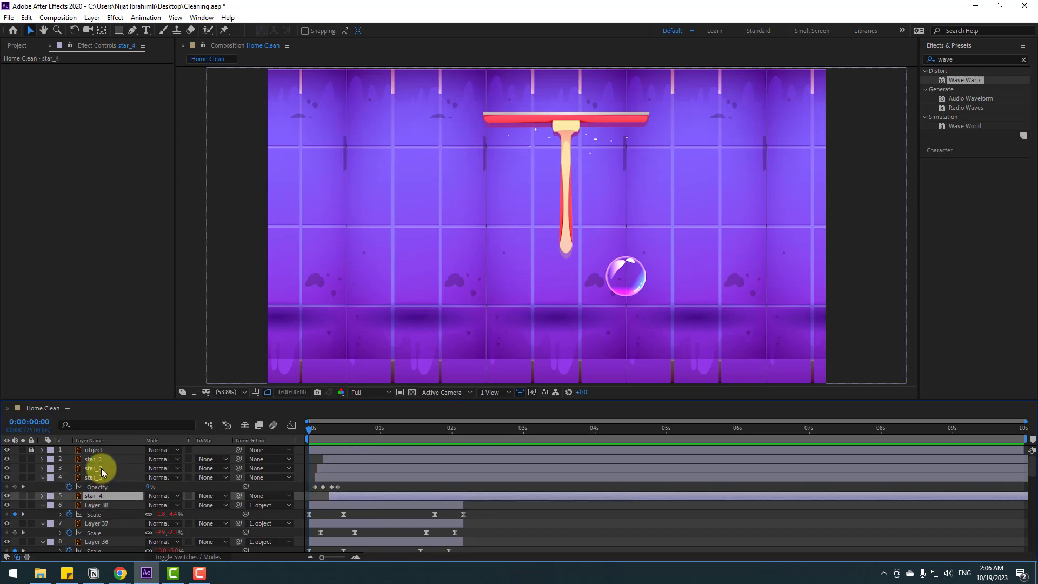
left_click(96, 460, "shift")
left_click_drag(342, 461, 480, 461)
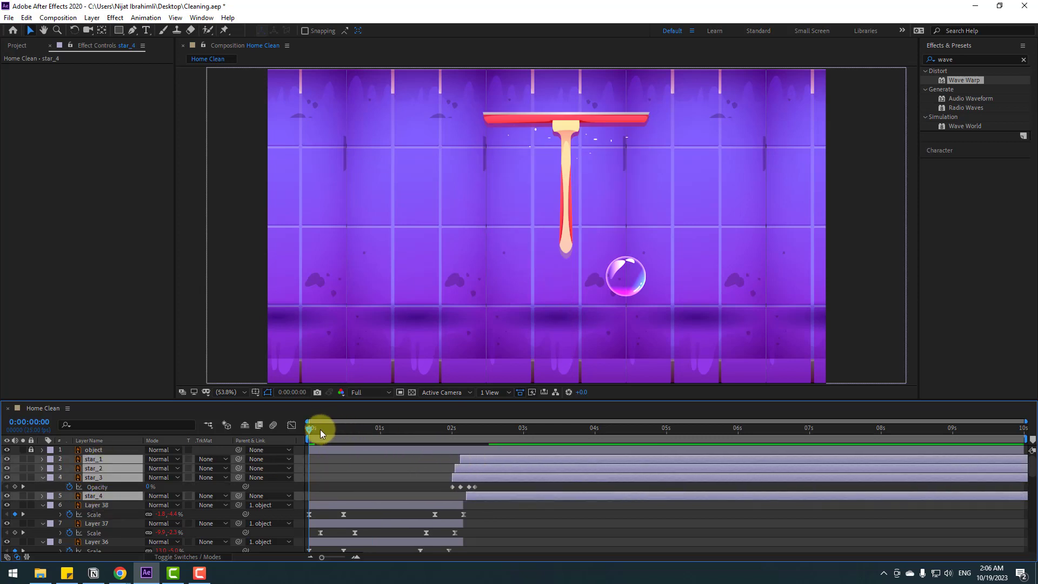
Step: Preview the star flickers at the end of the wipe, around 0:00:02:06
left_click_drag(320, 429, 490, 430)
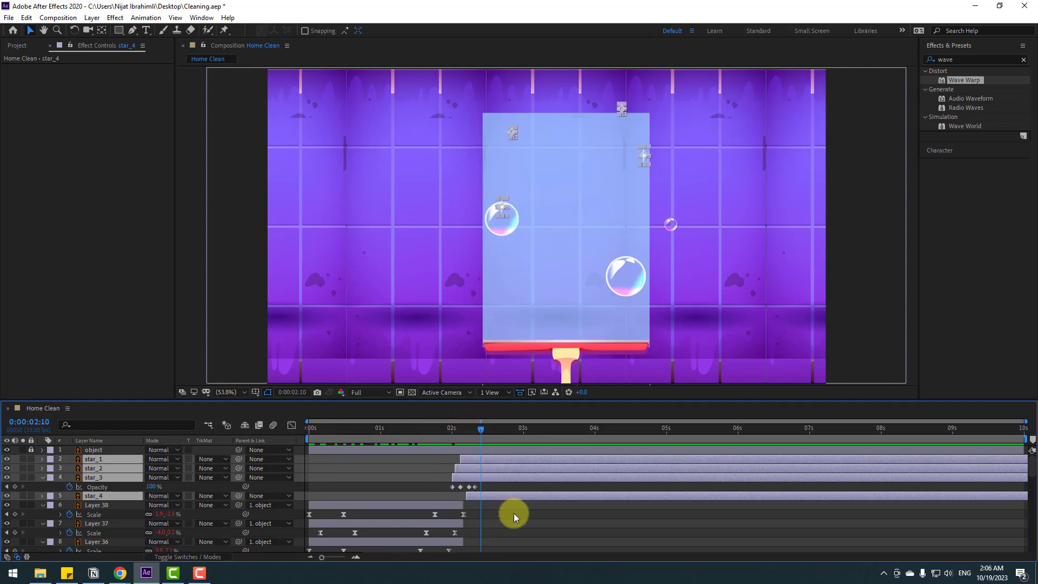
left_click(514, 514)
left_click(469, 434)
key("space")
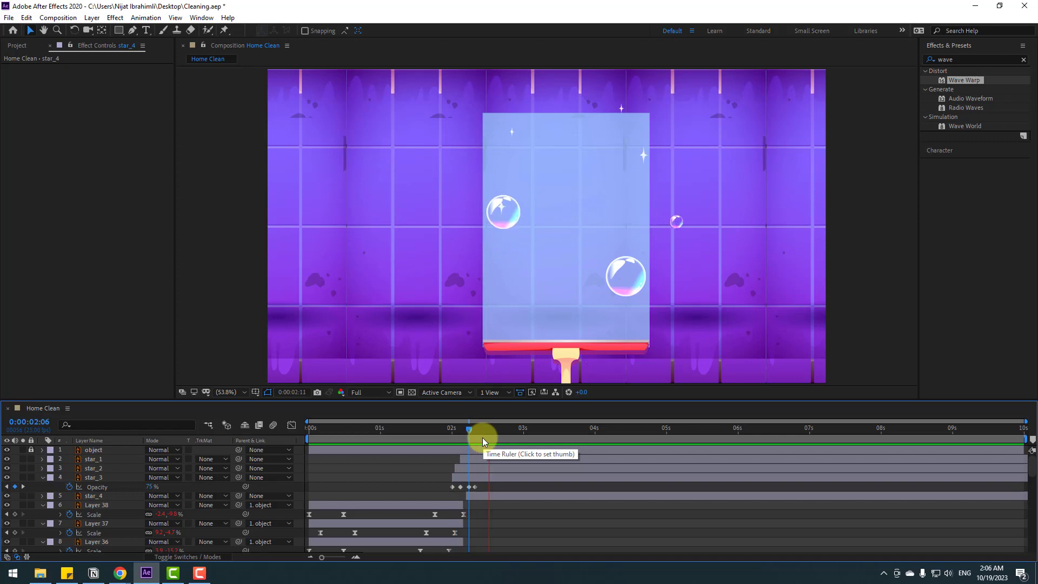
key("space")
Step: Split star_1 through star_4 at 0:00:02:13 and delete the portions following the split
left_click_drag(465, 426, 487, 426)
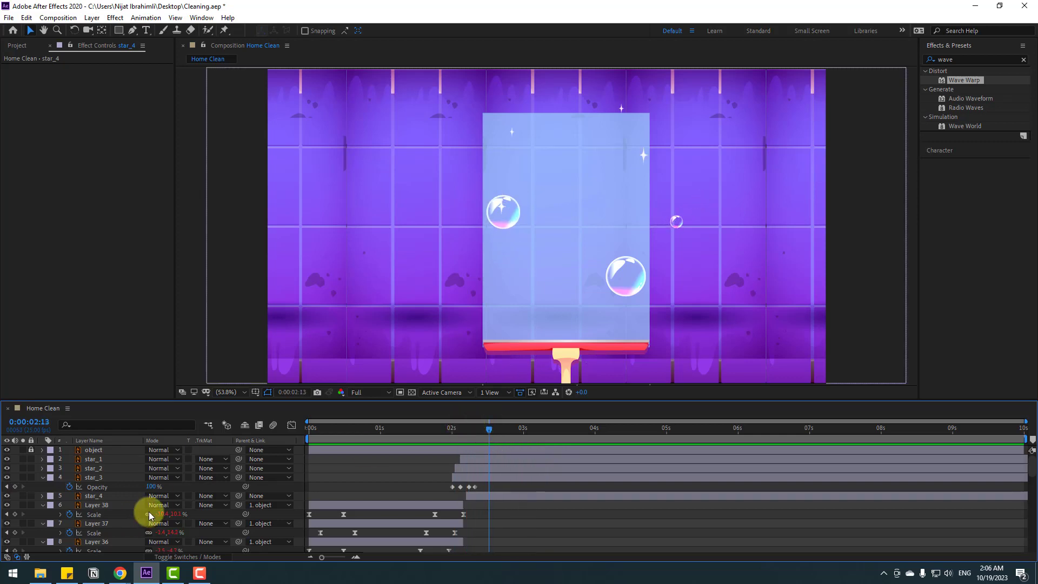
left_click(40, 479)
left_click(89, 487)
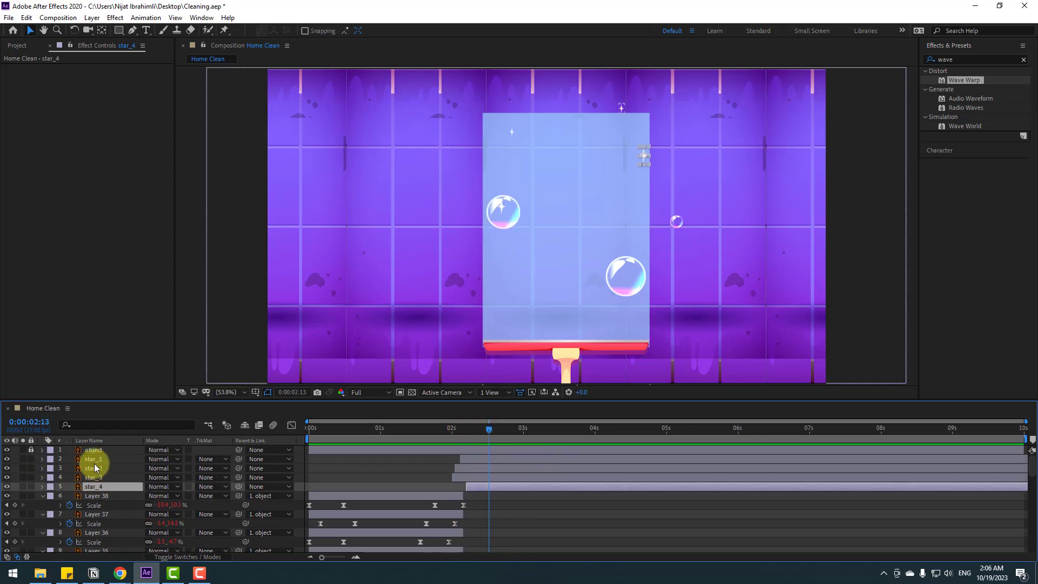
left_click(93, 459, "shift")
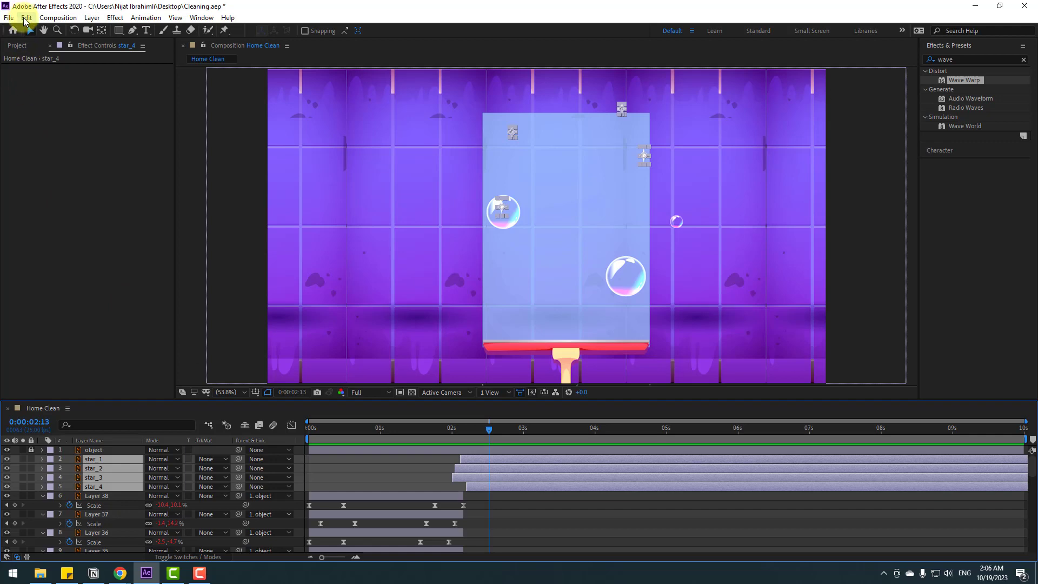
left_click(26, 18)
left_click(54, 168)
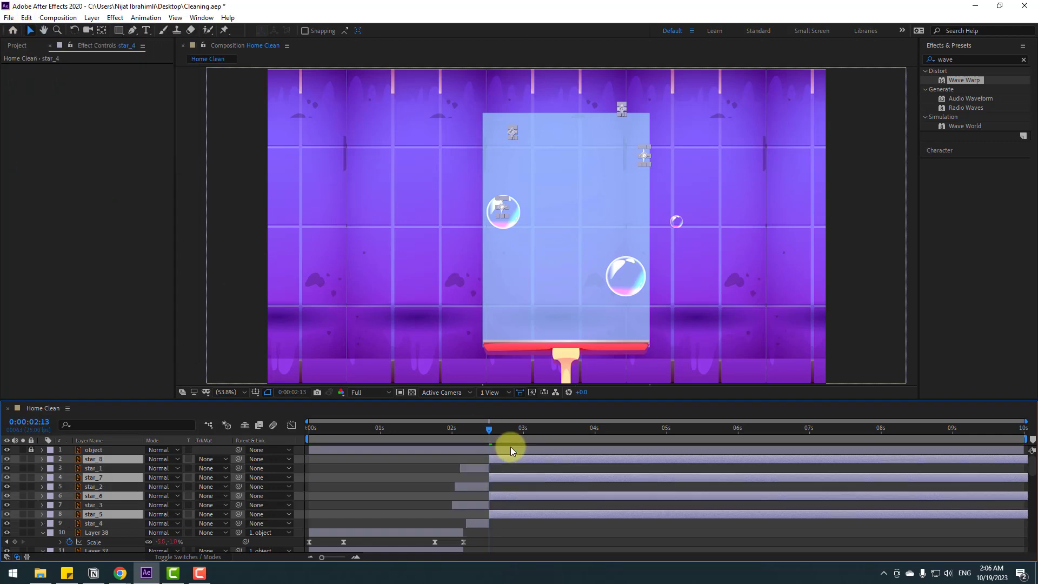
key("Delete")
Step: Duplicate the four trimmed star layers and shift the copies later, with the earliest starting at about 0:00:02:09
left_click_drag(456, 429, 486, 428)
left_click(466, 479)
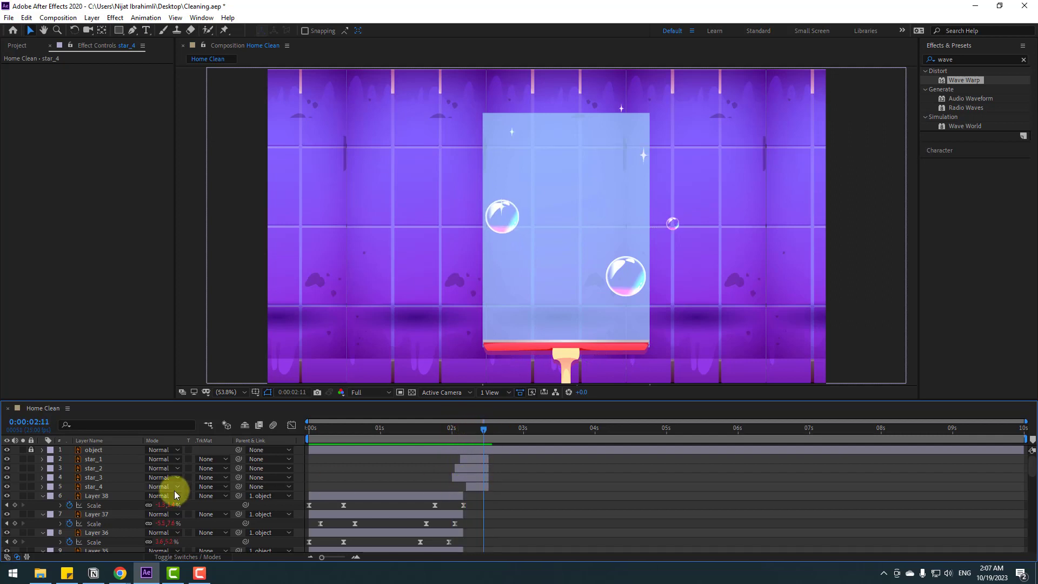
left_click(93, 487)
left_click(93, 459, "shift")
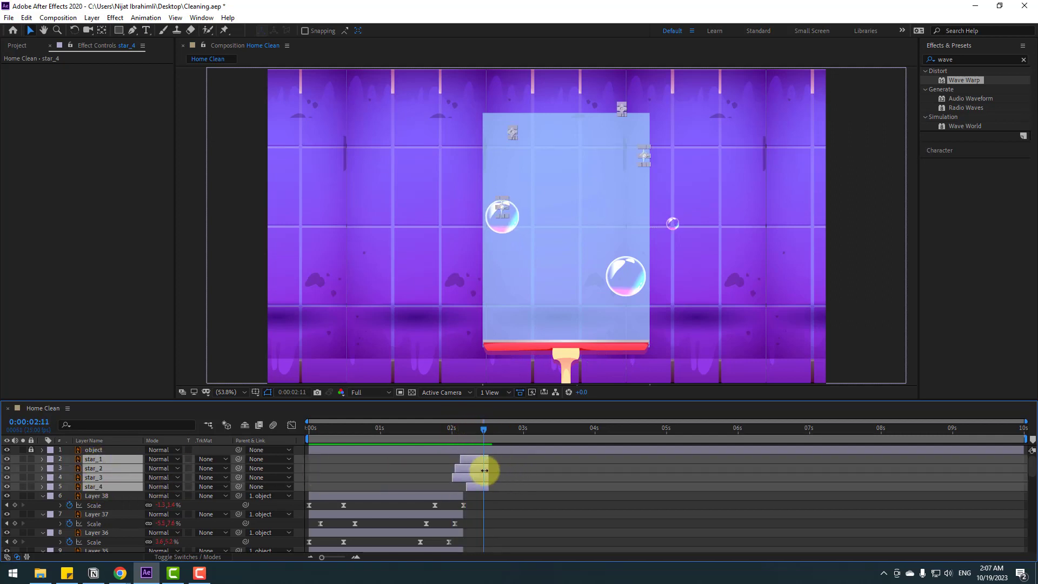
key("ctrl+d")
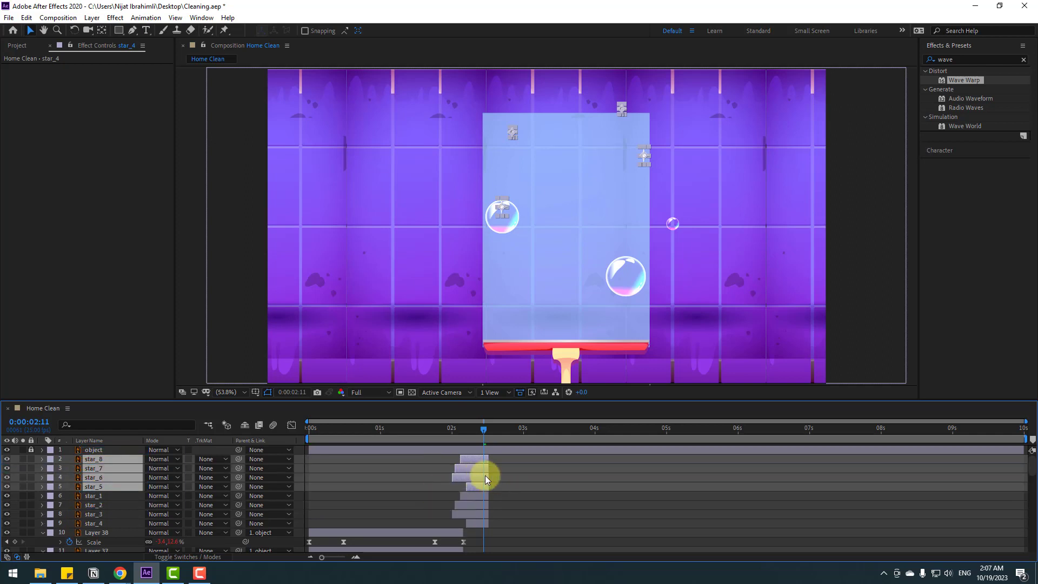
left_click_drag(485, 479, 511, 477)
left_click_drag(472, 430, 525, 458)
Step: Duplicate the star set two more times, shifting each new set later so the last ends at about 0:00:03:16
key("ctrl+d")
left_click_drag(487, 429, 526, 428)
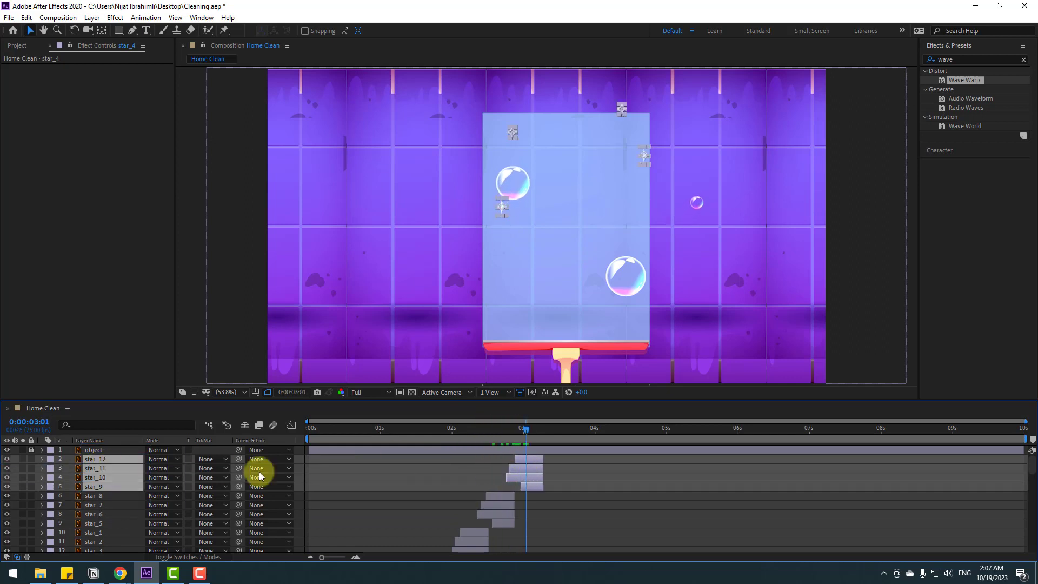
key("ctrl+d")
left_click_drag(89, 478, 99, 464)
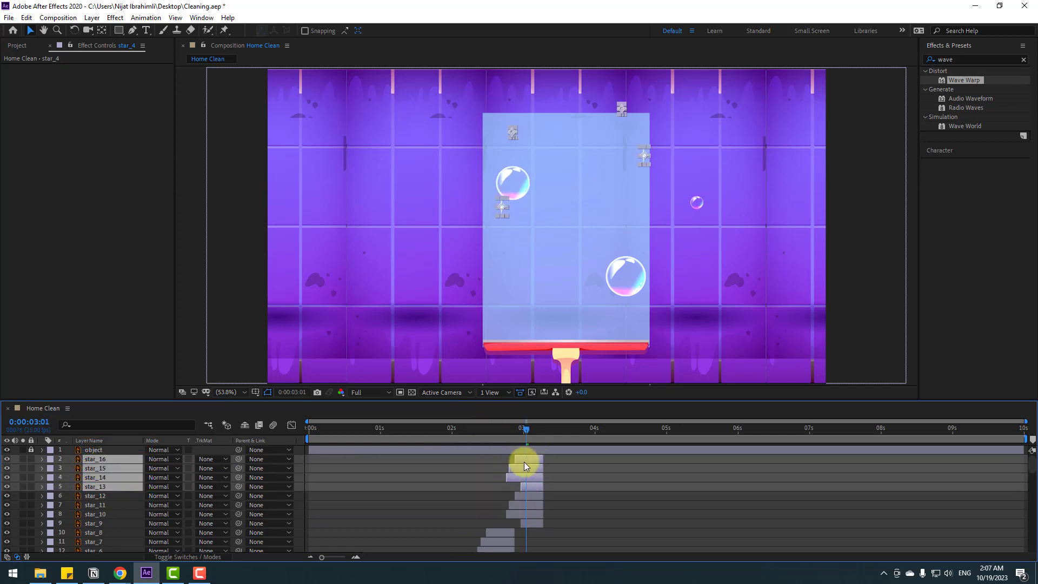
Step: Preview the repeated star flickers and return the time to 0:00:02:06
key("space")
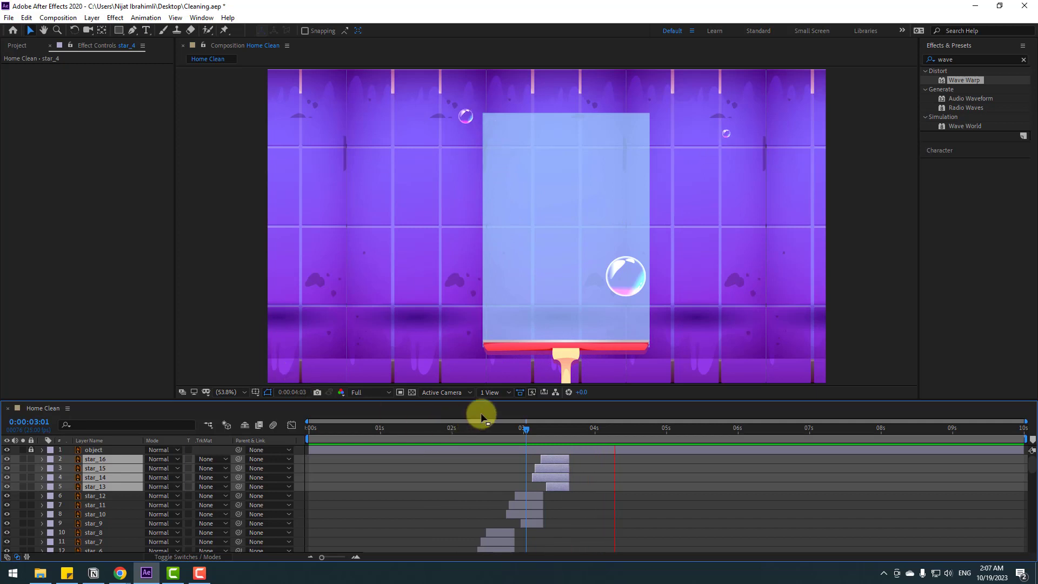
key("space")
left_click(469, 432)
Step: Select the large bubble_12 near the lower end of the wiped area and preview the animation
left_click(625, 281)
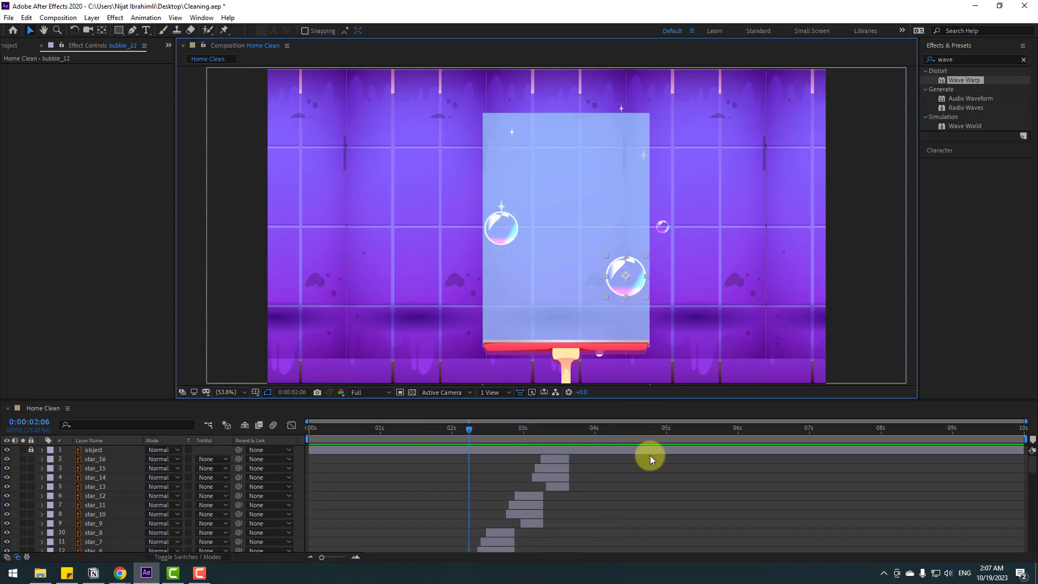
scroll(618, 481, "down", 4)
scroll(615, 475, "down", 3)
key("space")
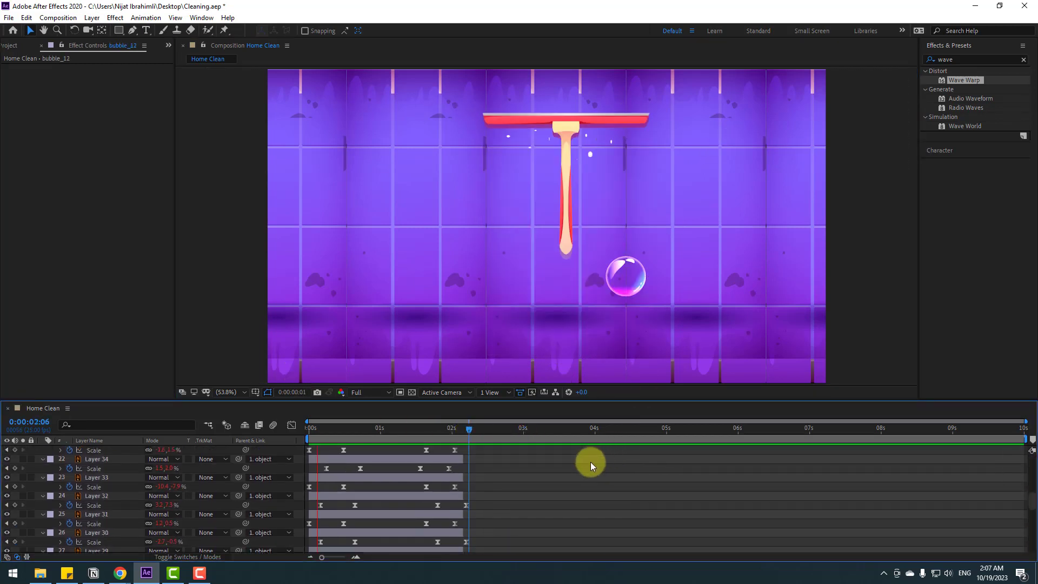